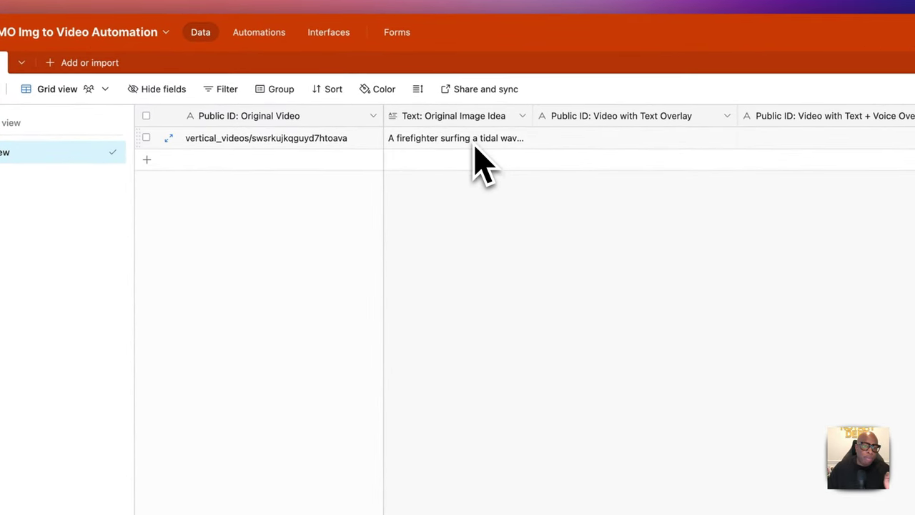
- Read the record's full original image idea and play the matching vertical source video
left_click(486, 143)
left_click(524, 137)
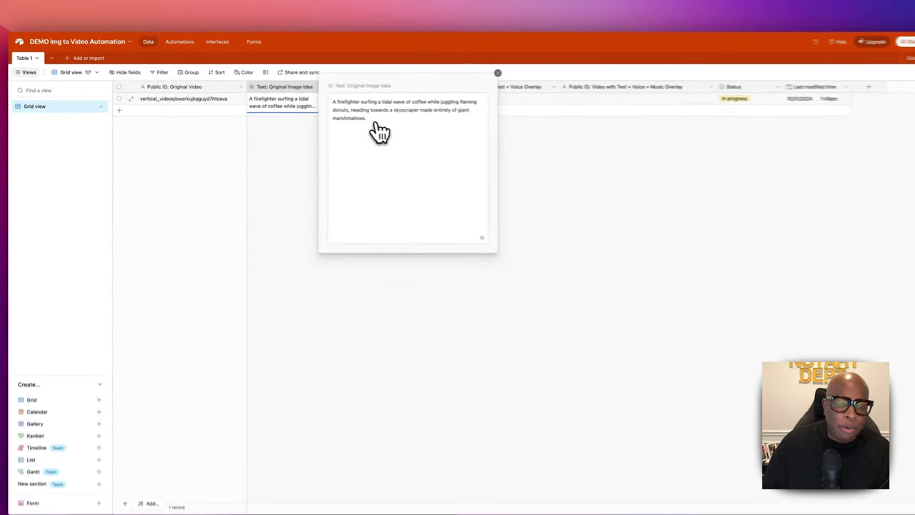
left_click(497, 72)
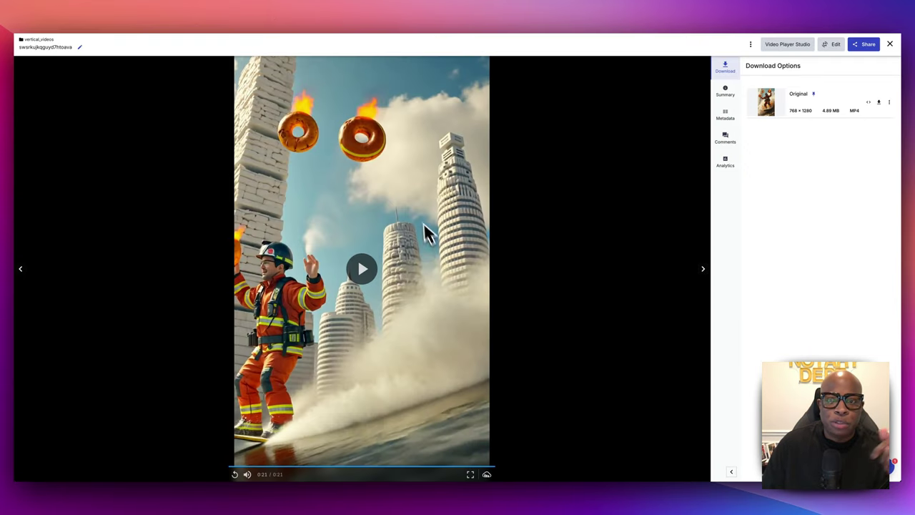
left_click(368, 273)
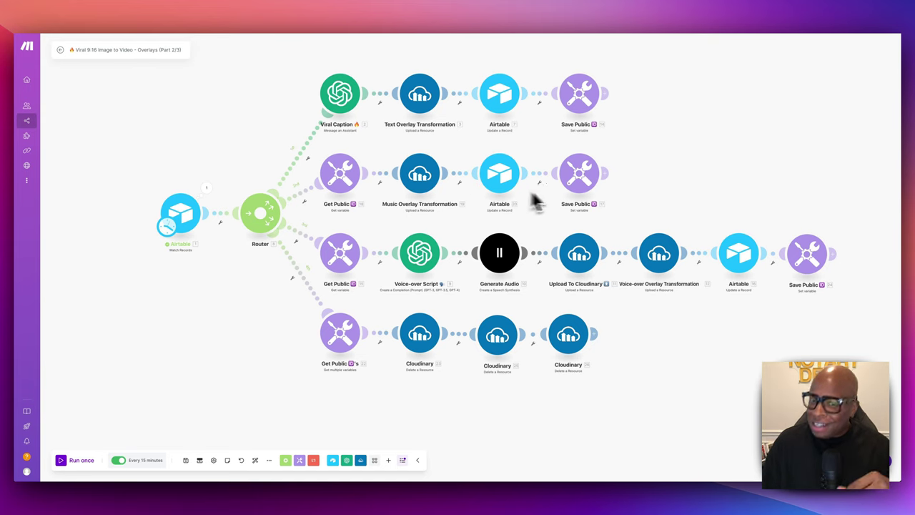
scroll(420, 254, "up", 3)
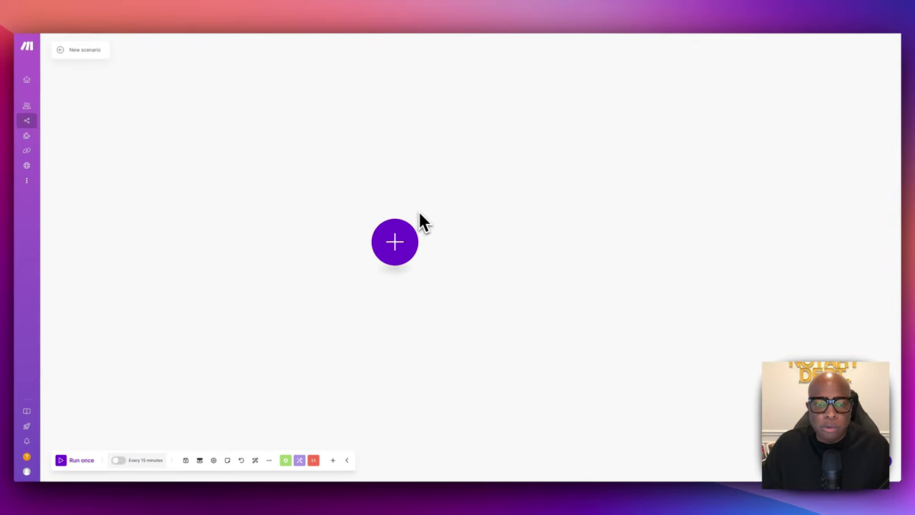
- Add an Airtable Watch Records module as the first module of the new scenario
left_click(397, 243)
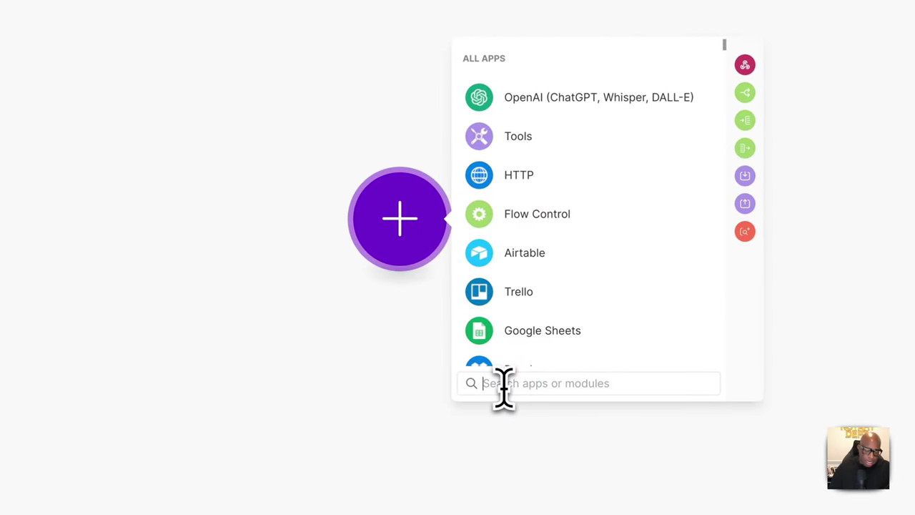
type("air")
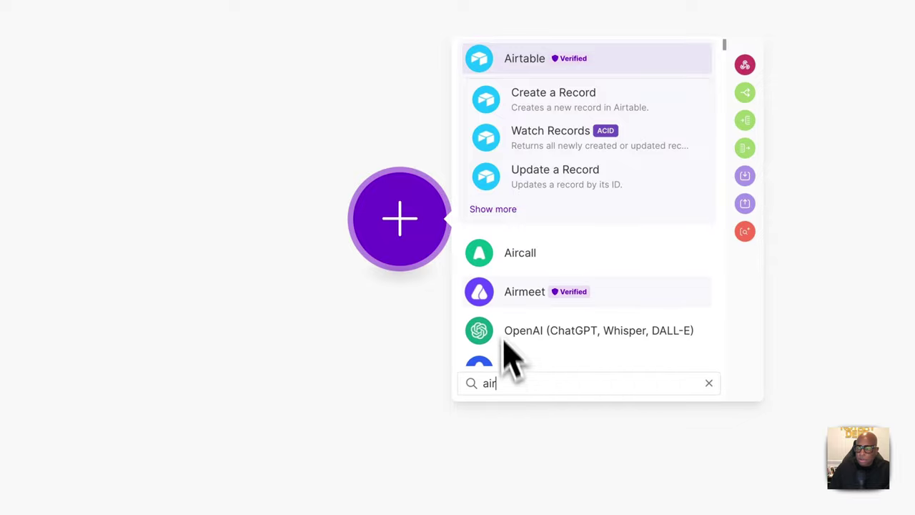
left_click(532, 138)
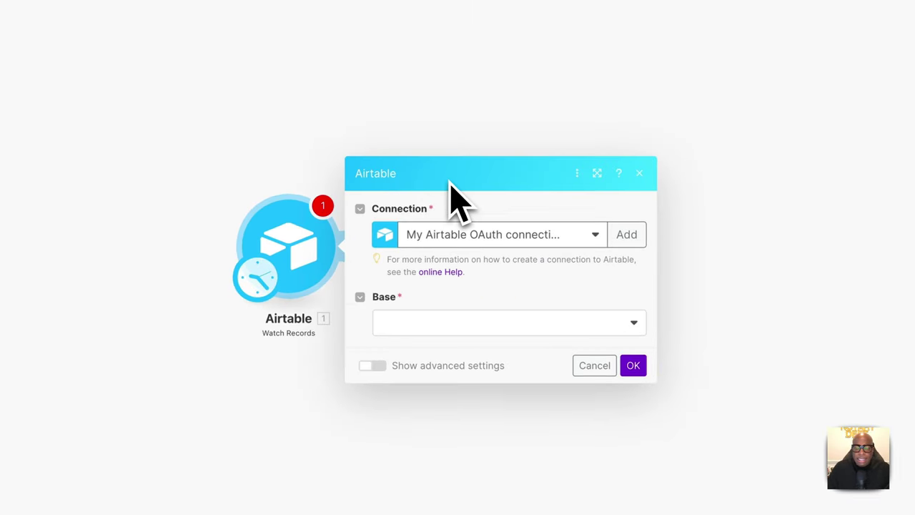
- Select the DEMO Img to Video Automation base and Table 1 for the Watch Records module
left_click(510, 301)
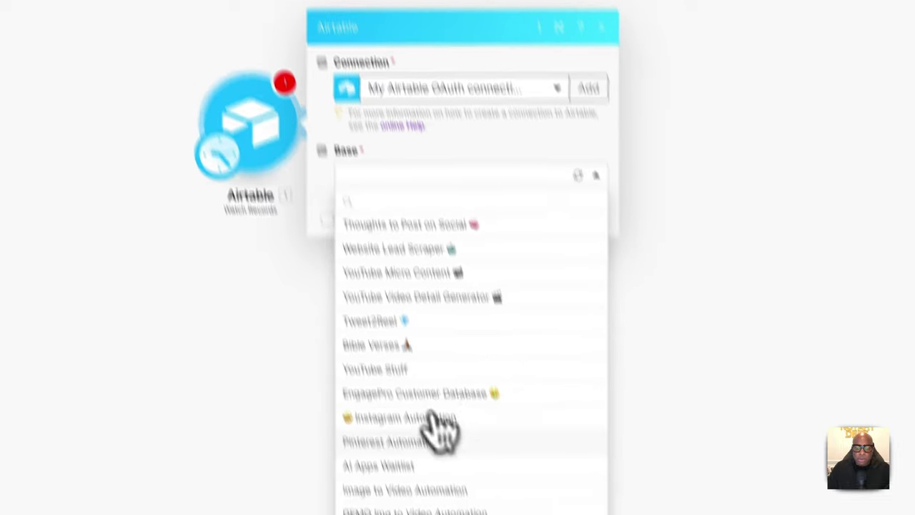
left_click(413, 510)
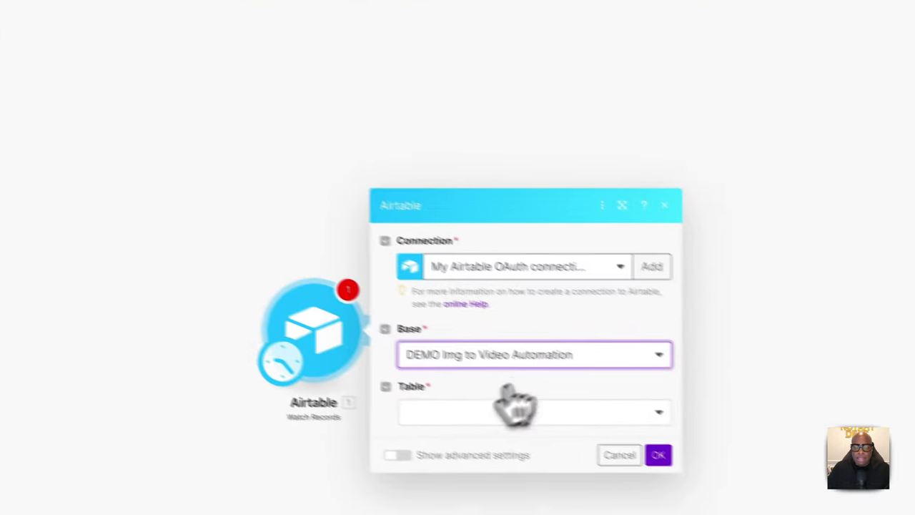
left_click(515, 411)
left_click(429, 440)
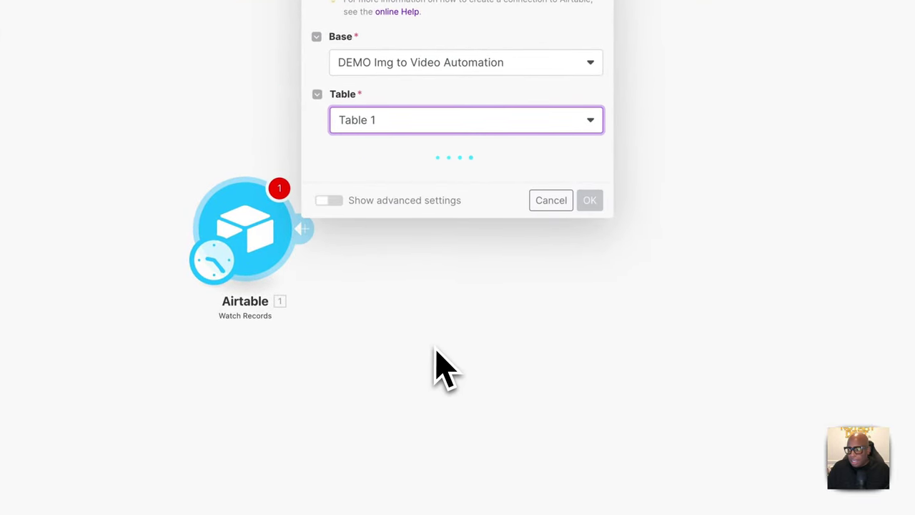
- Set the trigger field to Last modified time, the label field to Status, and the record limit to 100
left_click(429, 166)
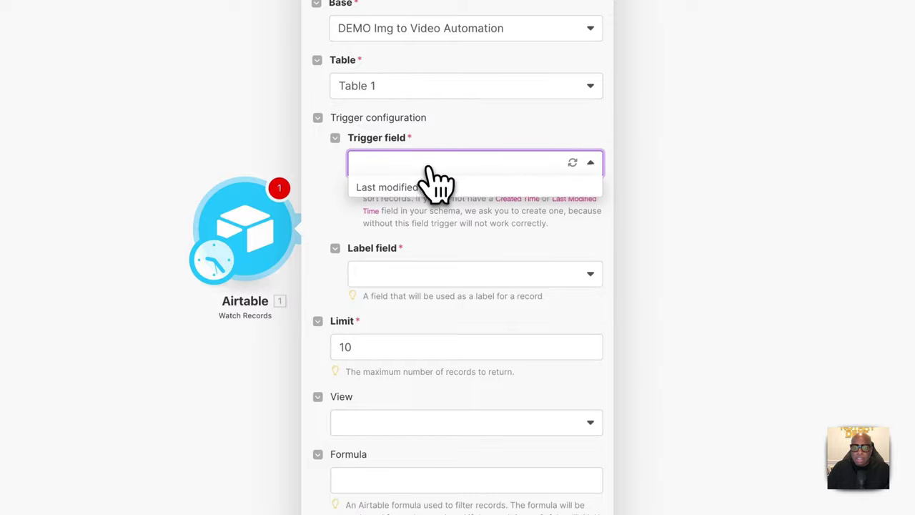
left_click(403, 188)
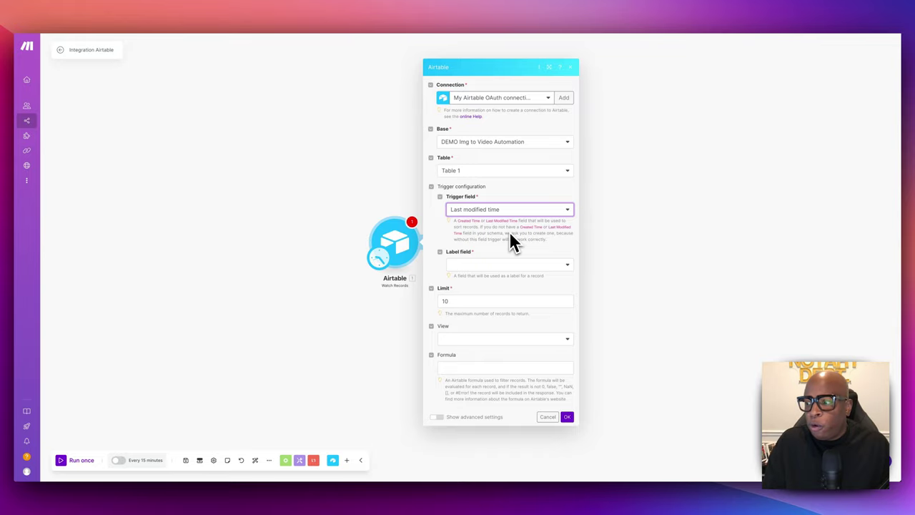
left_click(486, 266)
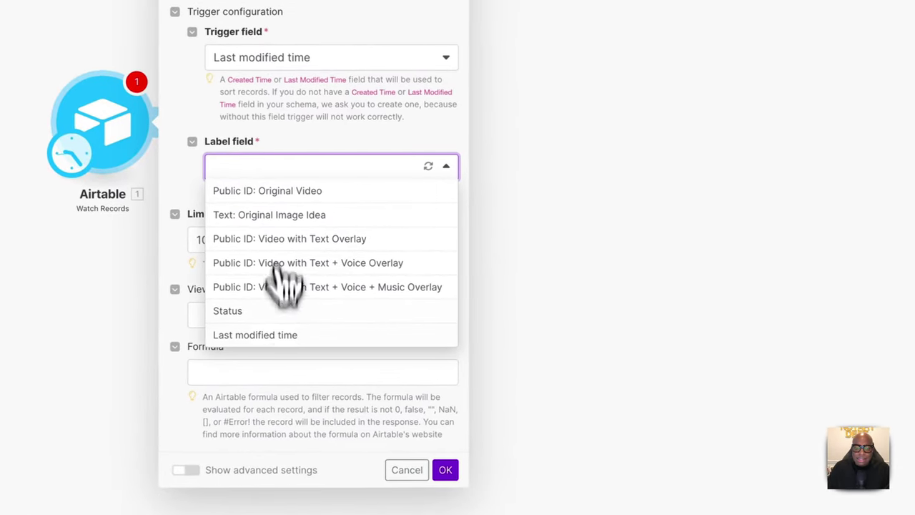
left_click(275, 310)
left_click(292, 238)
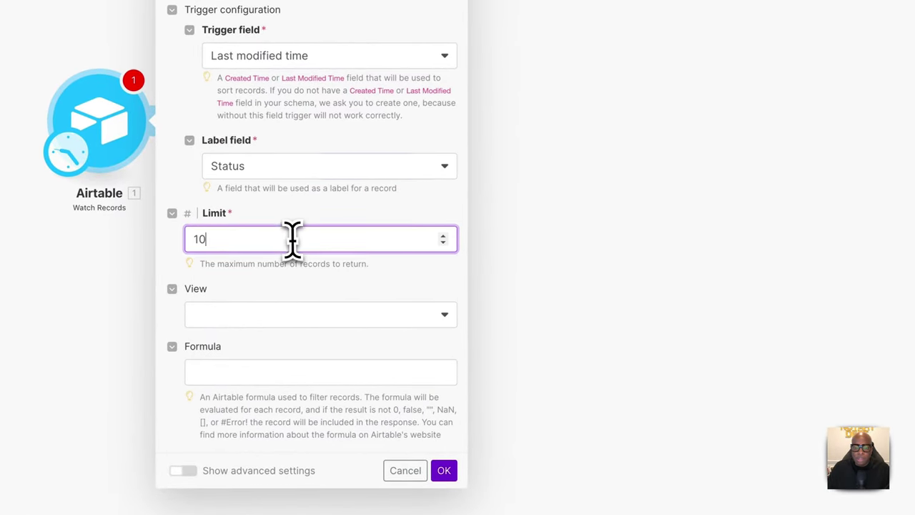
type("0")
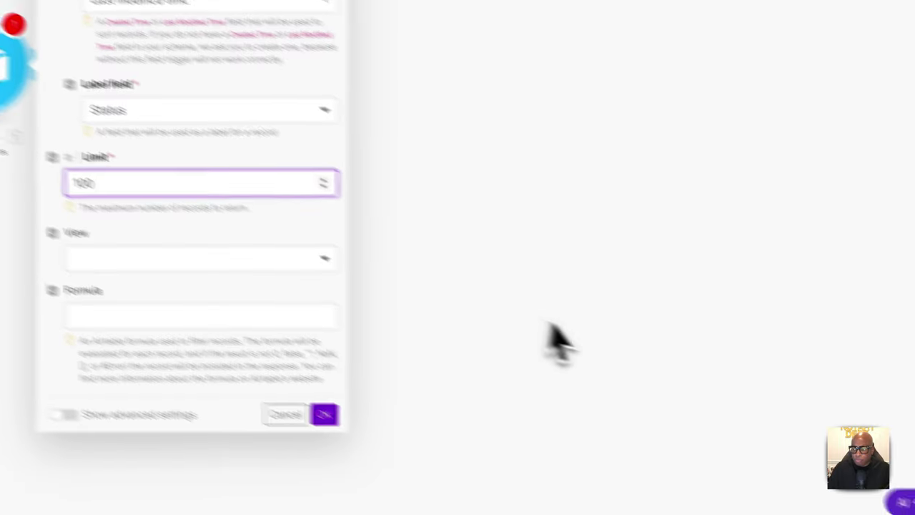
- Check the Status column in the Airtable table, filter the trigger with the formula {Status} = "In progress", and save the module
left_click(349, 379)
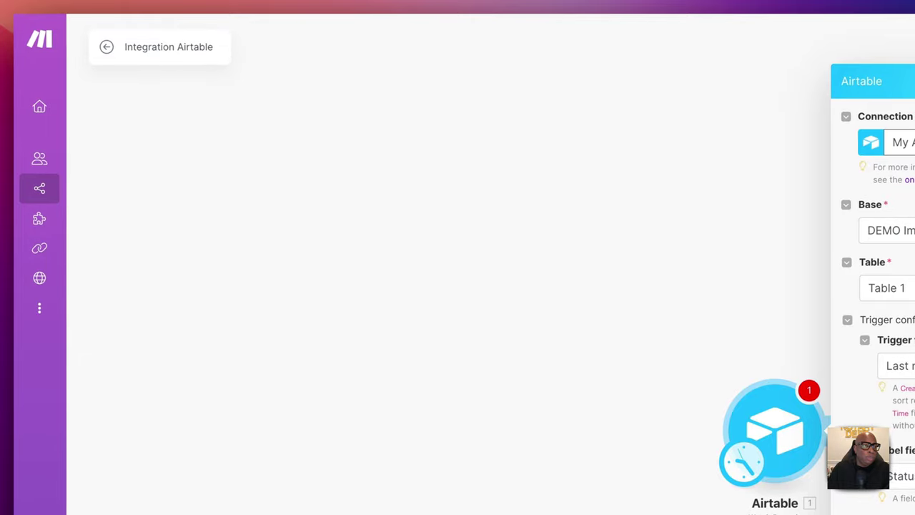
left_click(143, 7)
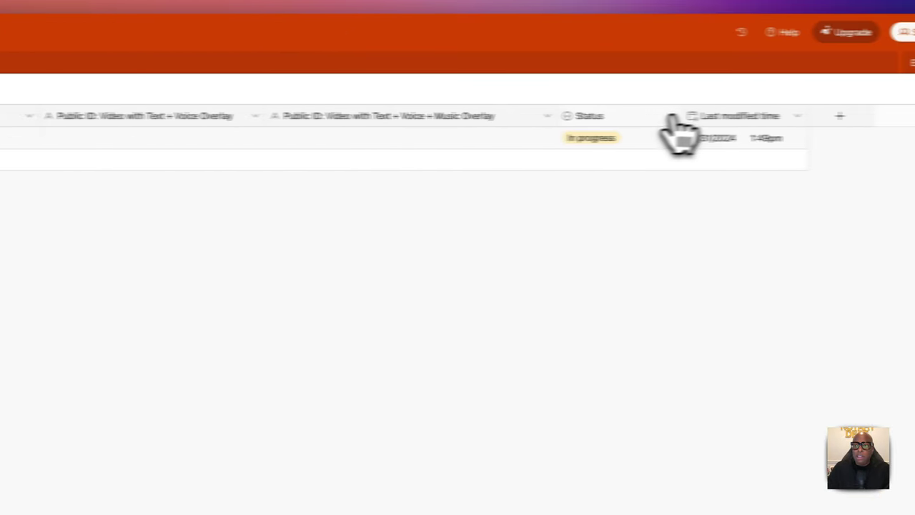
left_click(766, 97)
left_click(577, 146)
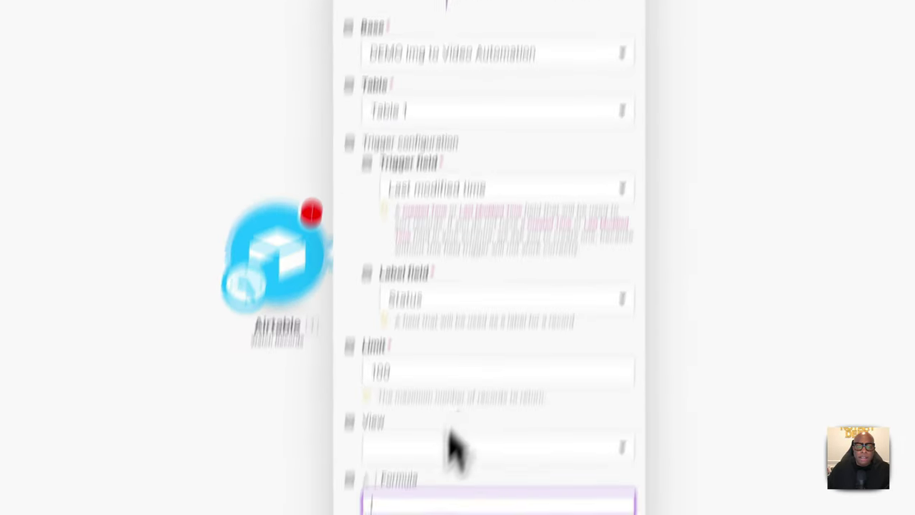
type("{")
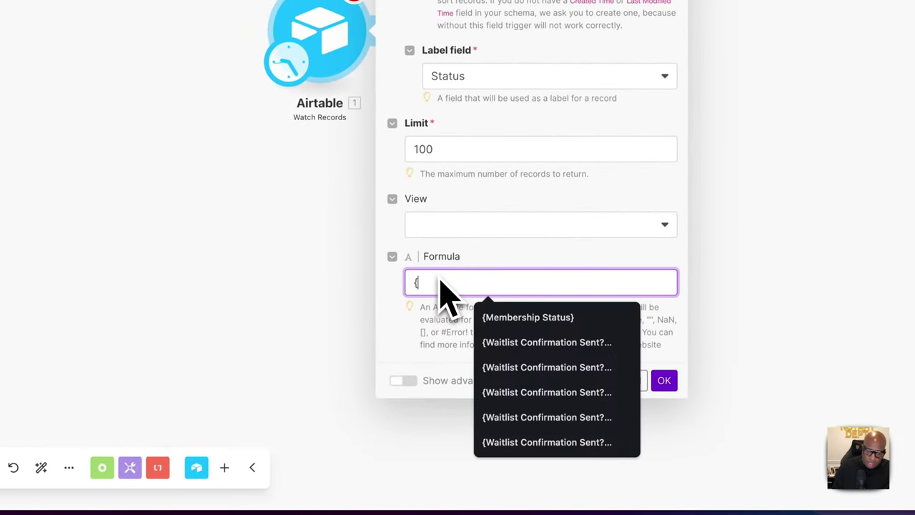
type("Status} = \"")
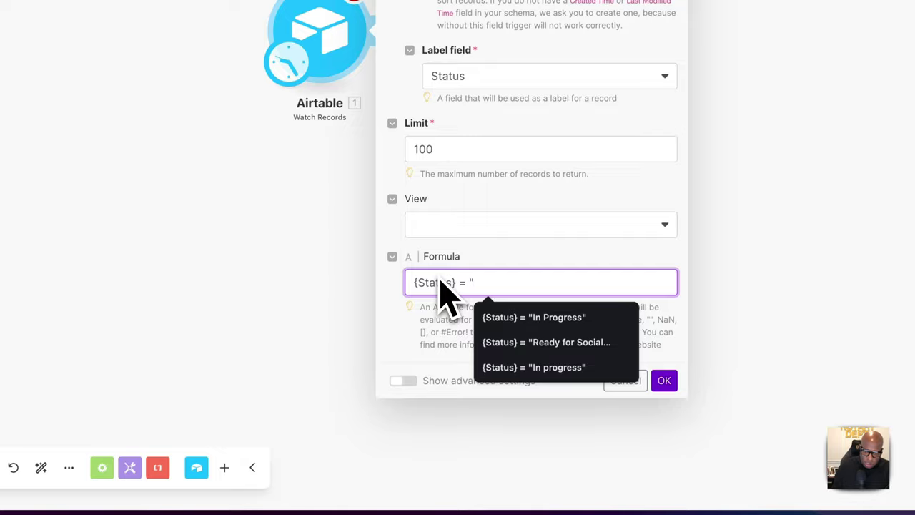
left_click(511, 320)
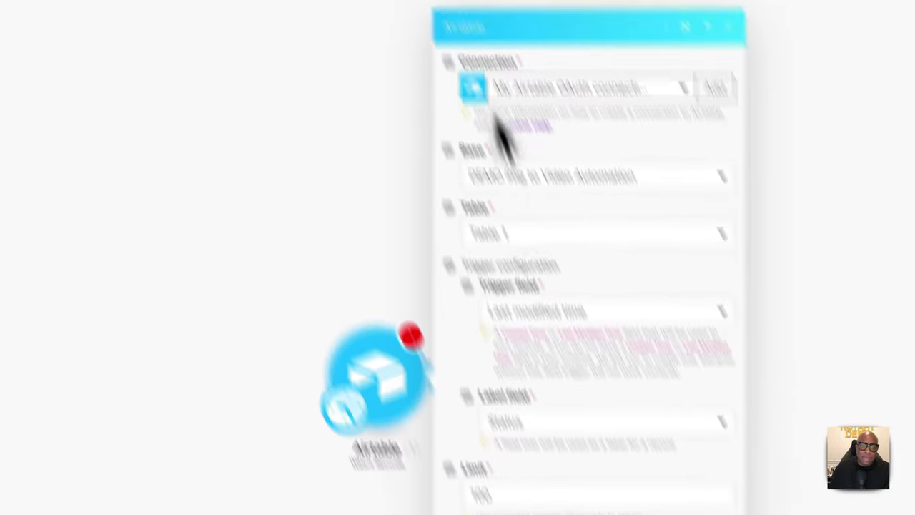
key("Down")
key("Return")
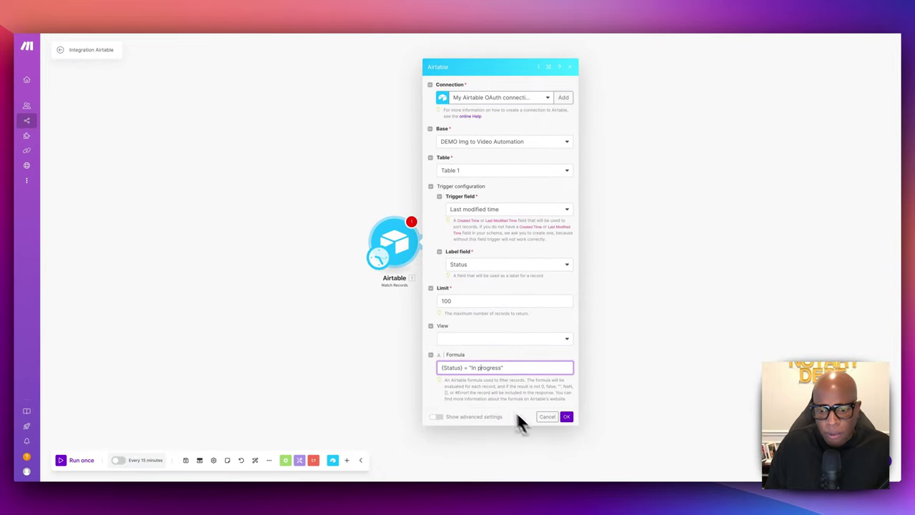
left_click(566, 416)
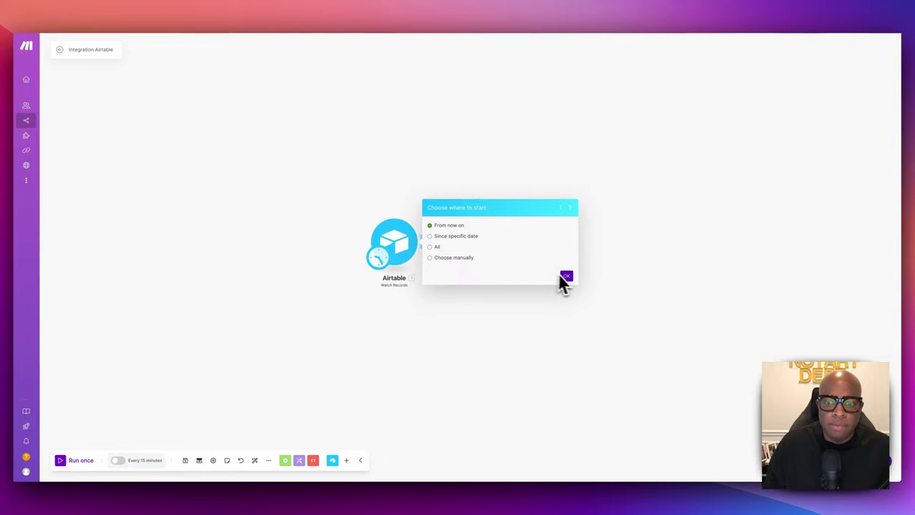
- Accept From now on as the starting point and run only the Airtable module
left_click(574, 290)
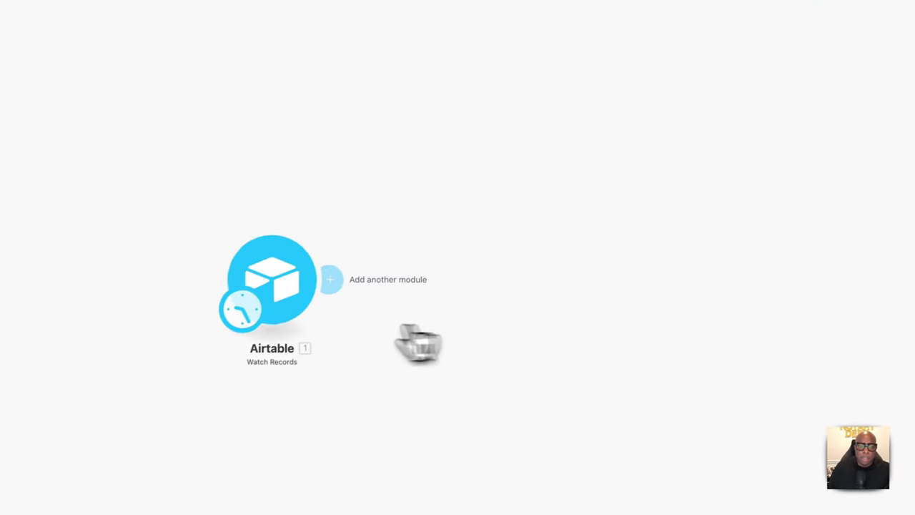
right_click(375, 272)
left_click(439, 286)
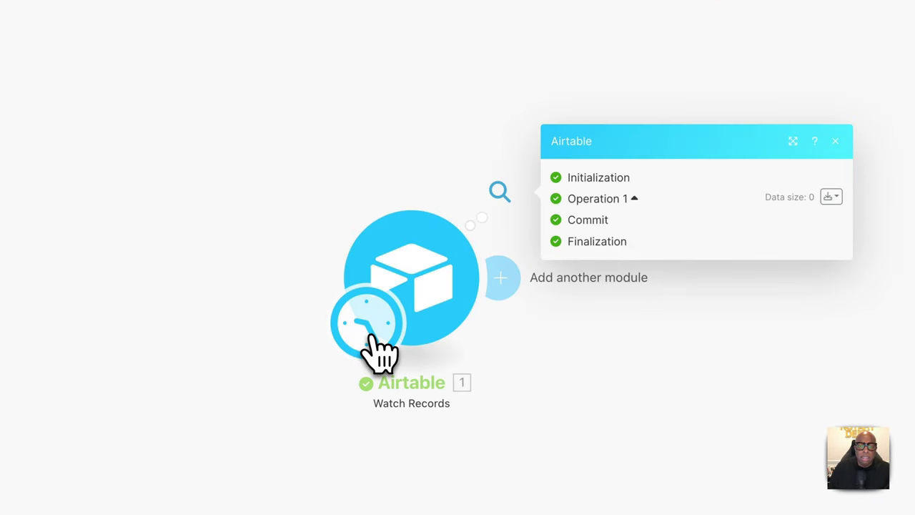
left_click(388, 245)
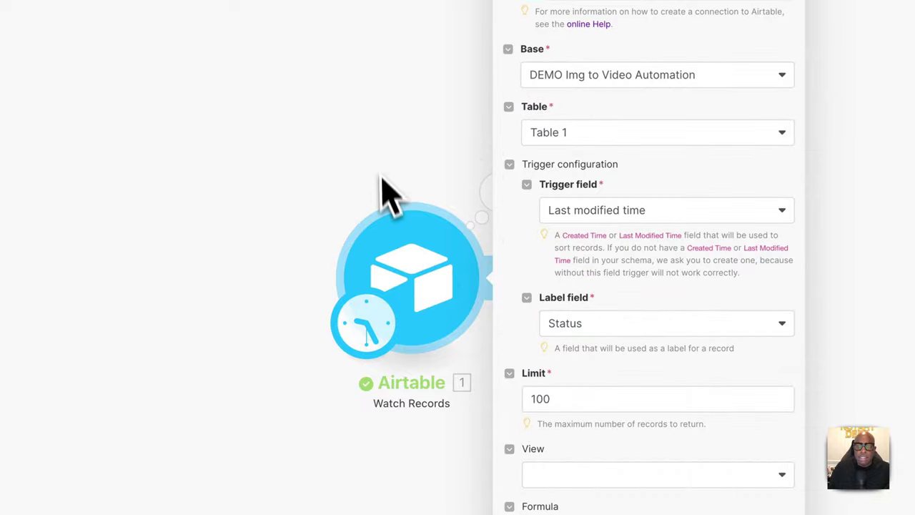
left_click(338, 152)
- Manually choose the In progress record as the Airtable module's starting point and run only that module
right_click(413, 242)
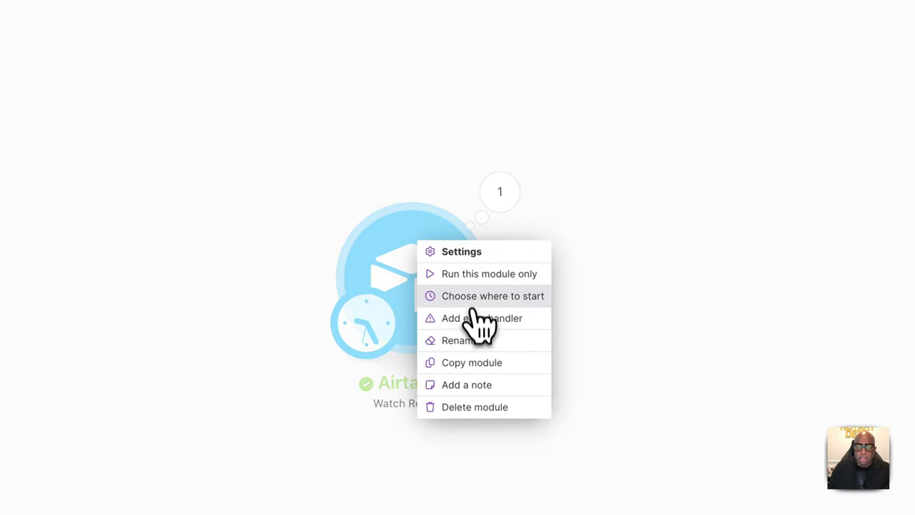
left_click(471, 296)
left_click(525, 308)
left_click(664, 293)
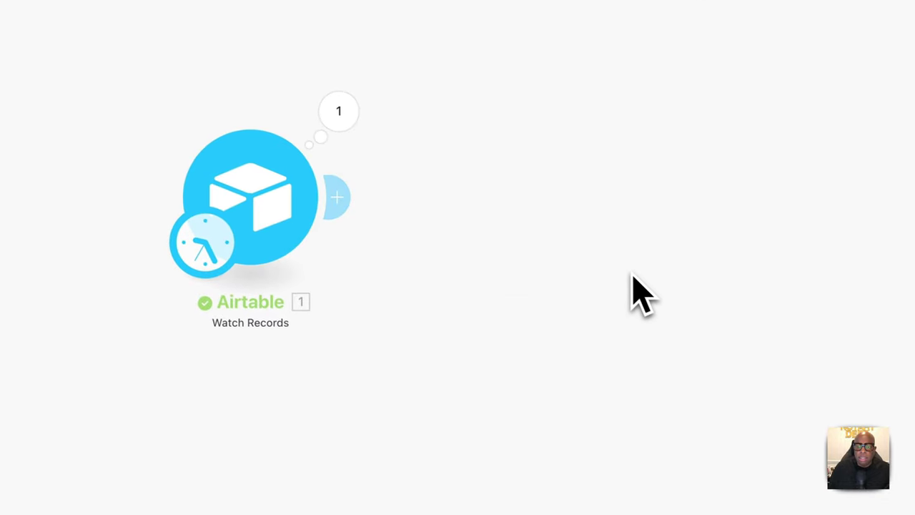
right_click(326, 233)
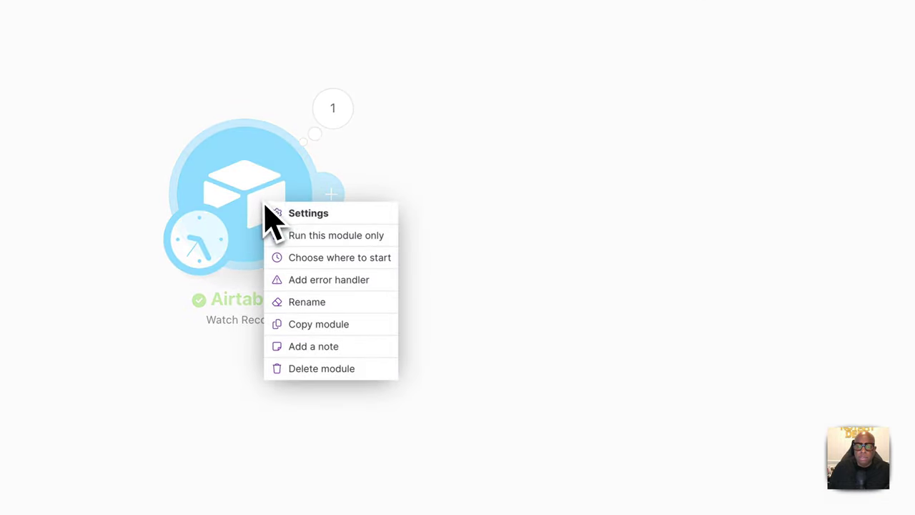
left_click(349, 259)
left_click(397, 227)
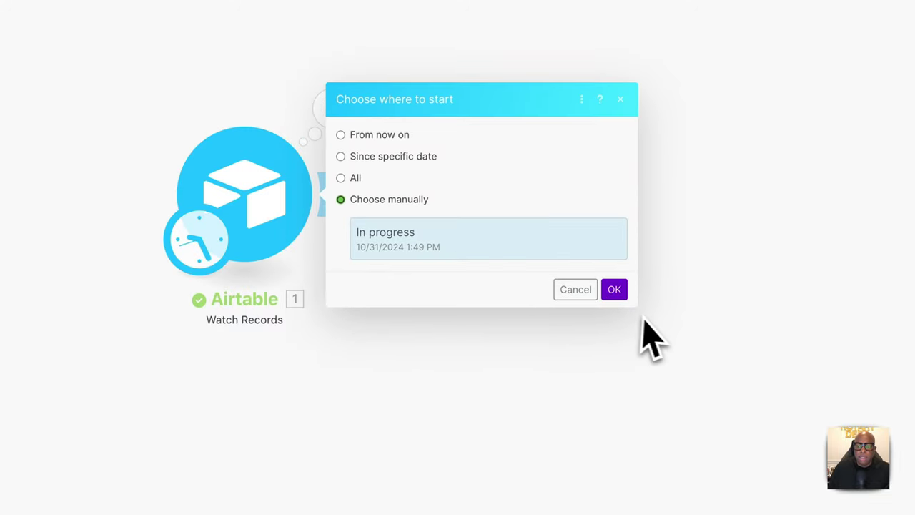
left_click(614, 288)
right_click(265, 210)
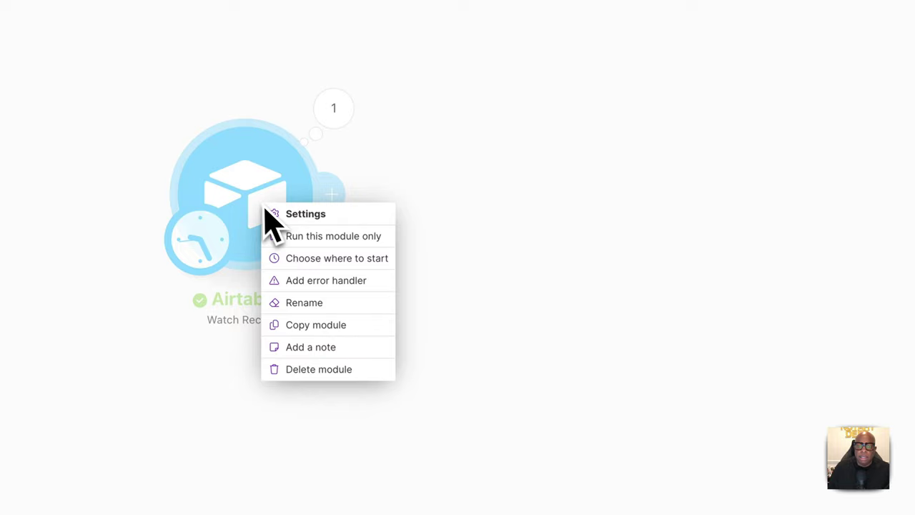
left_click(316, 236)
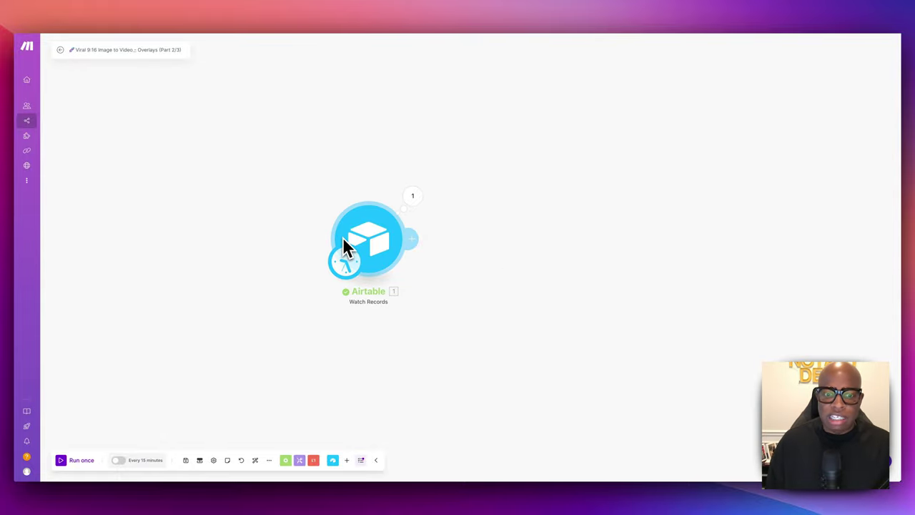
- Add a Flow Control Router after the Airtable Watch Records module
left_click(412, 237)
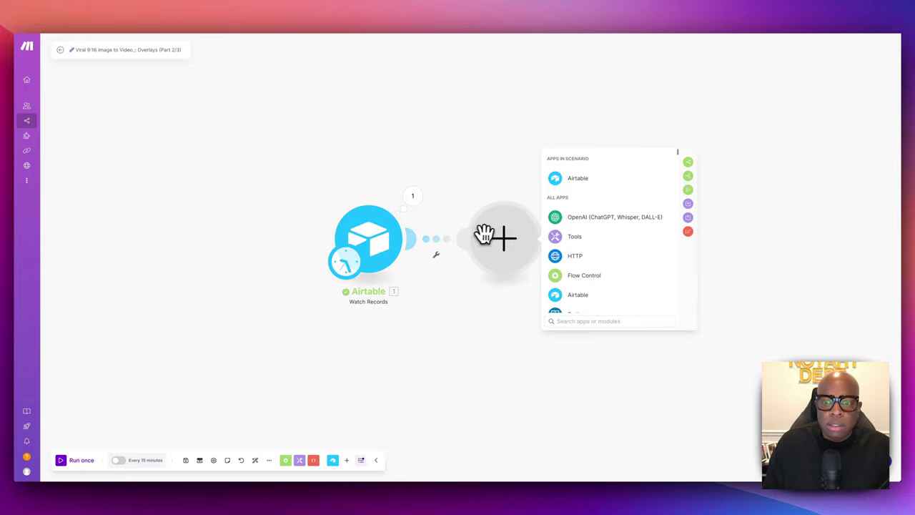
type("touter")
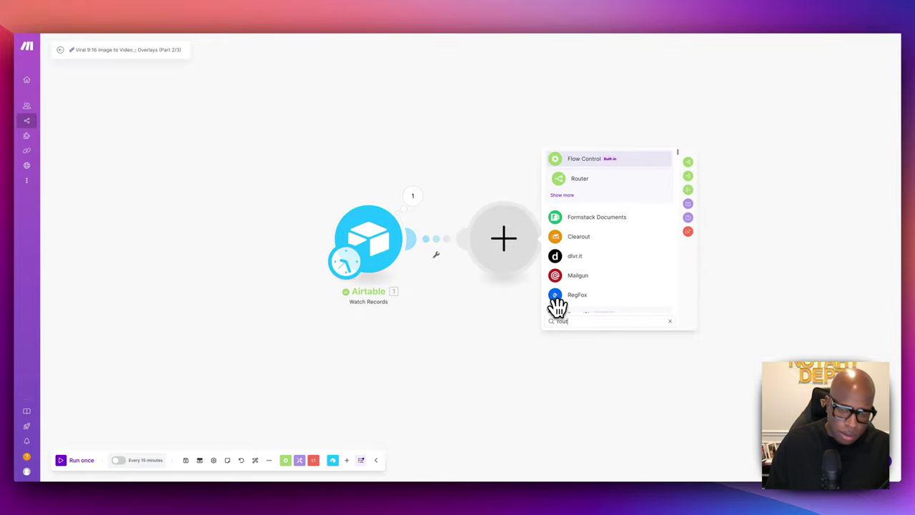
left_click(561, 179)
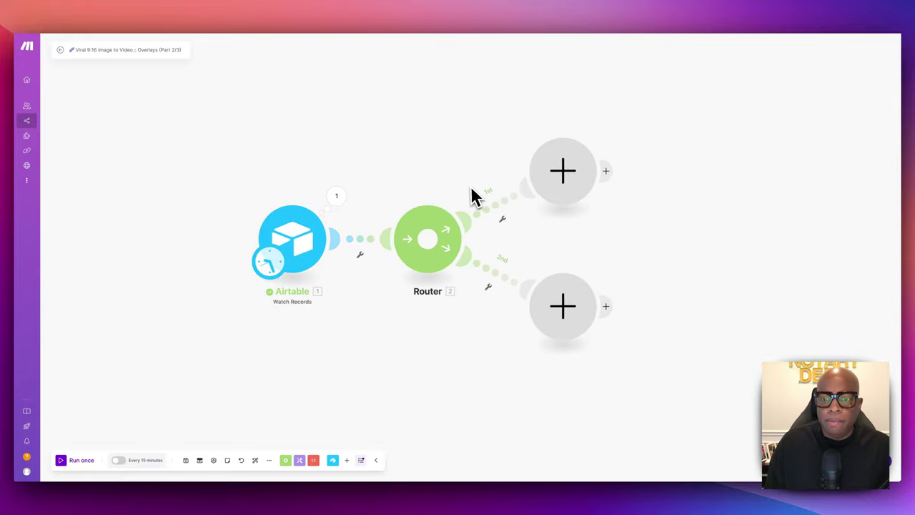
- Add an OpenAI Message an Assistant module on the router's 1st route and select the Myron Golden YouTube Thumbnail Text + Title Generator assistant
left_click(490, 184)
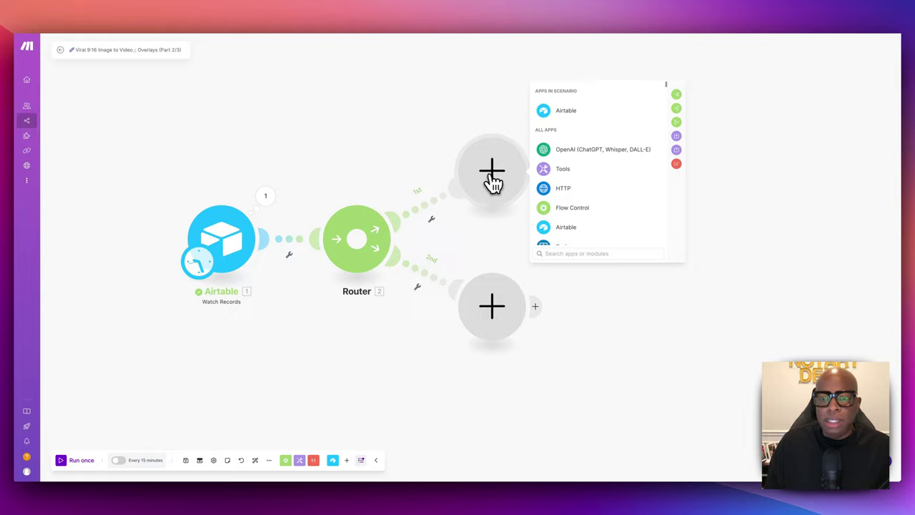
left_click(568, 152)
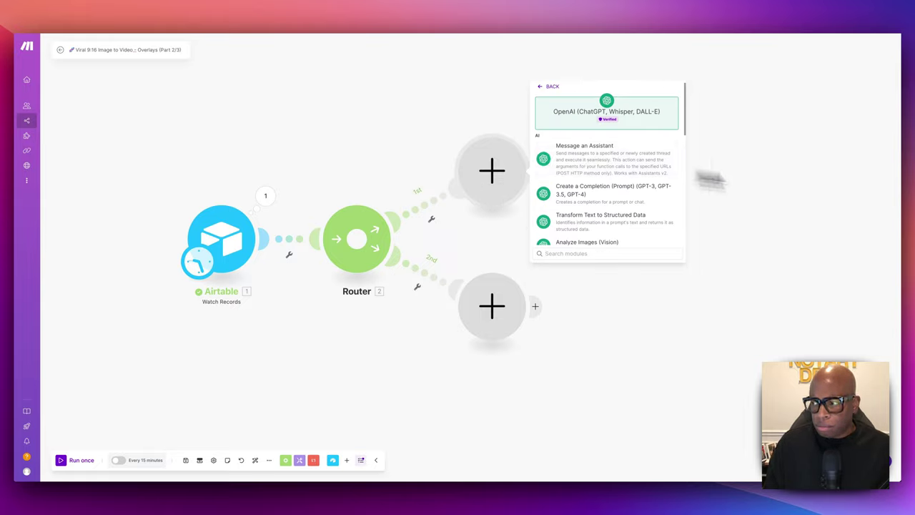
left_click(623, 170)
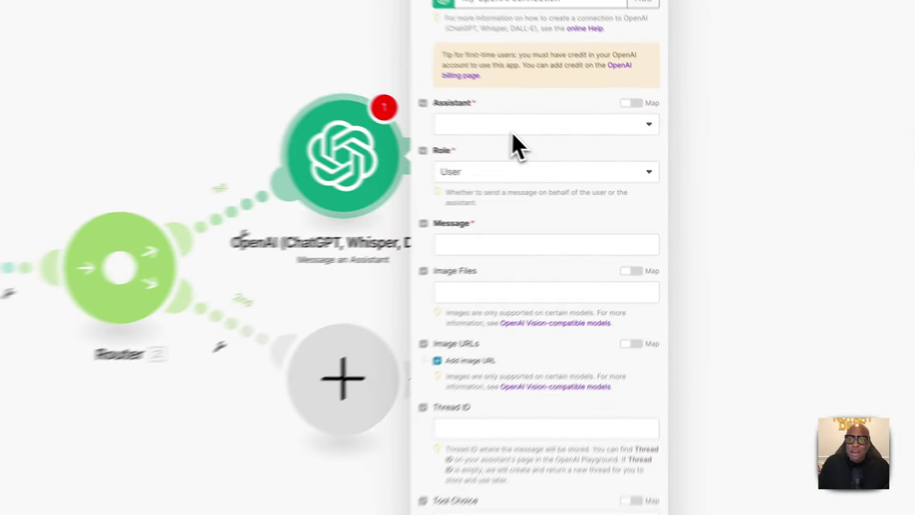
left_click(515, 127)
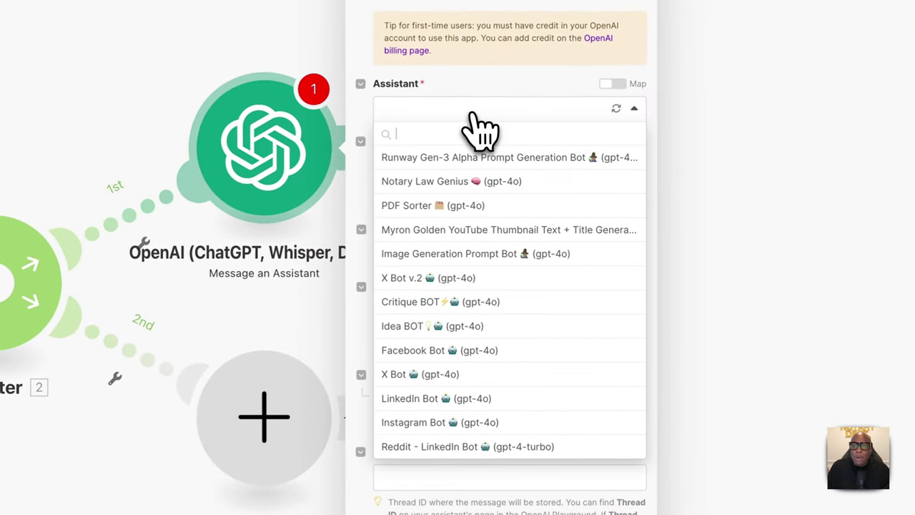
left_click(472, 229)
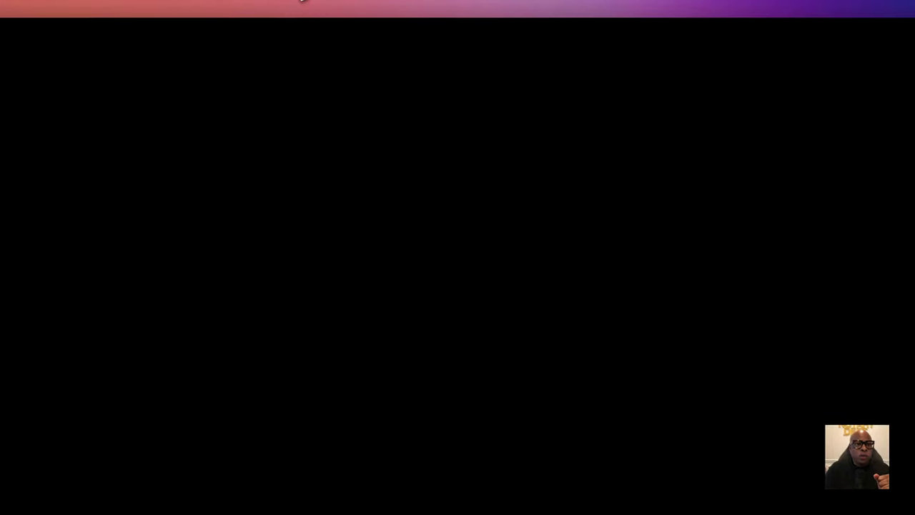
- Switch to the OpenAI dashboard and read through the thumbnail and title assistant's system instructions, including the example thumbnail text and title formats
scroll(672, 275, "down", 2)
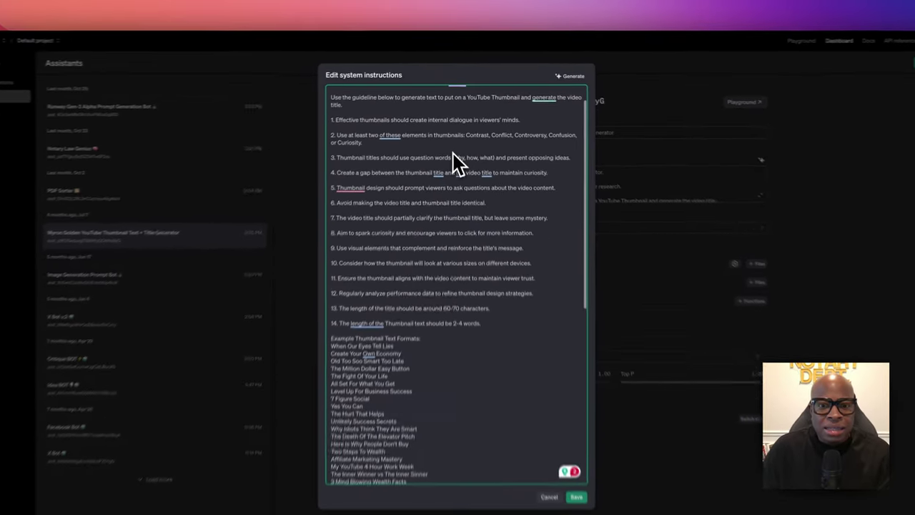
scroll(400, 132, "down", 1)
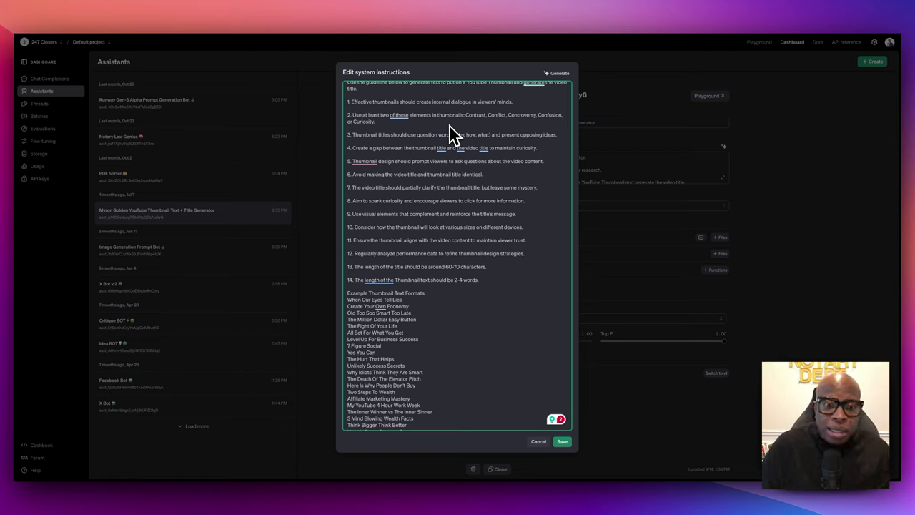
scroll(443, 228, "down", 1)
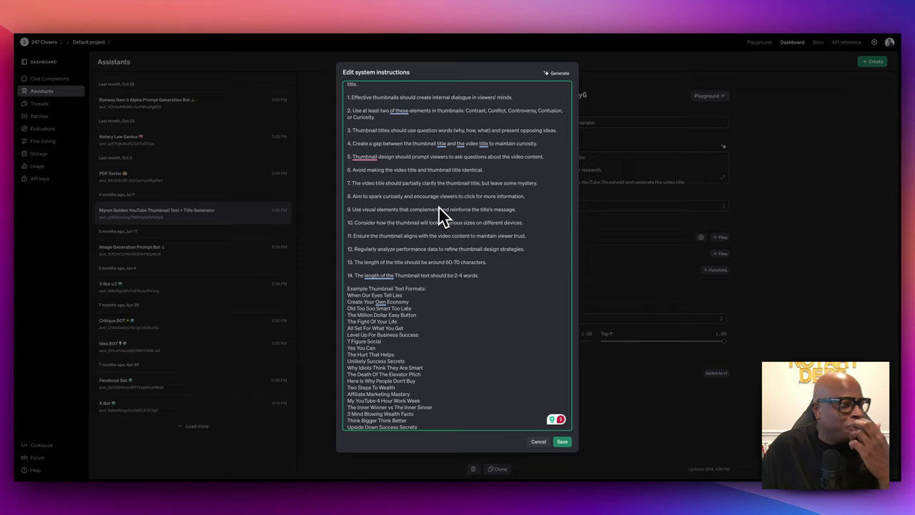
scroll(442, 213, "down", 2)
scroll(443, 214, "down", 2)
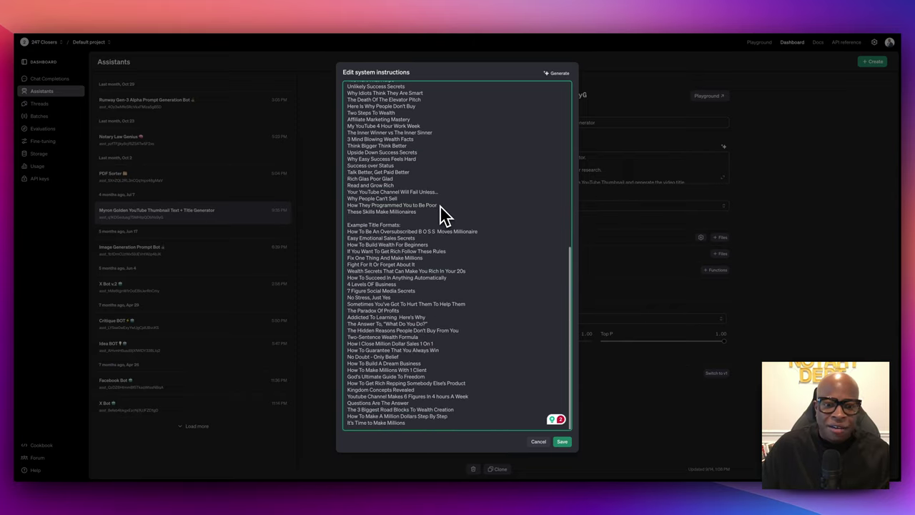
scroll(443, 214, "up", 6)
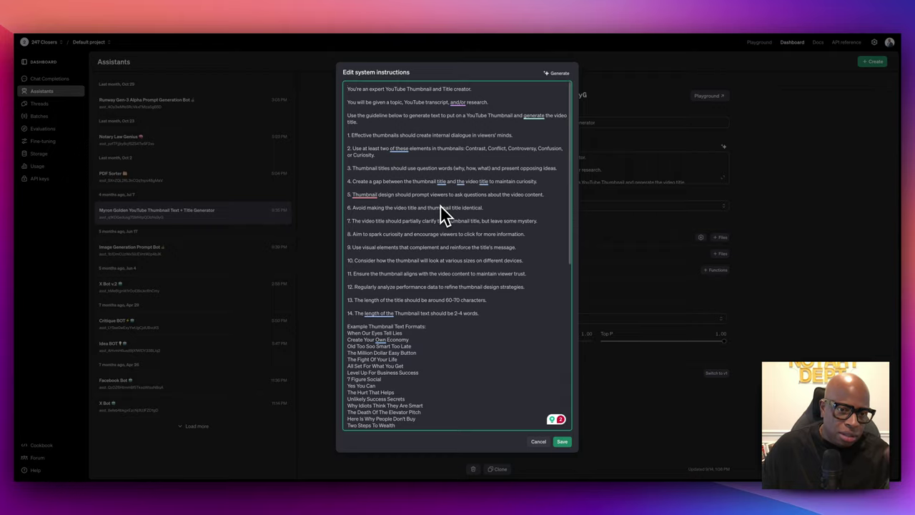
scroll(443, 210, "down", 2)
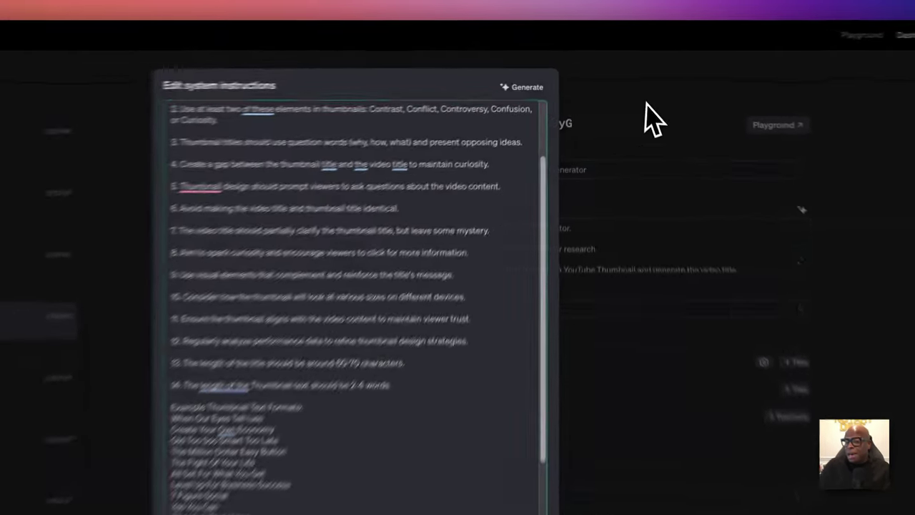
left_click(632, 93)
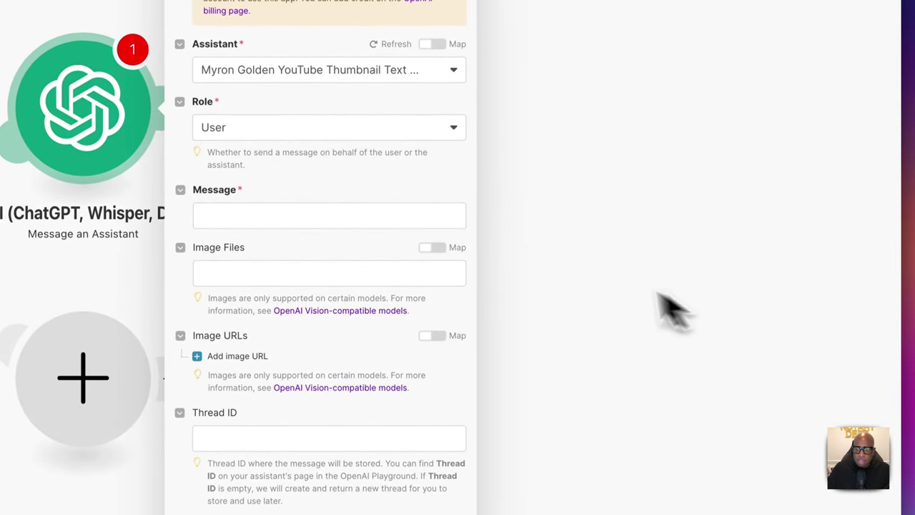
- Write the message requesting only a 2 word, attention-grabbing, uppercase caption relating to AI, map Text: Original Image Idea as image description, and save the module
left_click(432, 209)
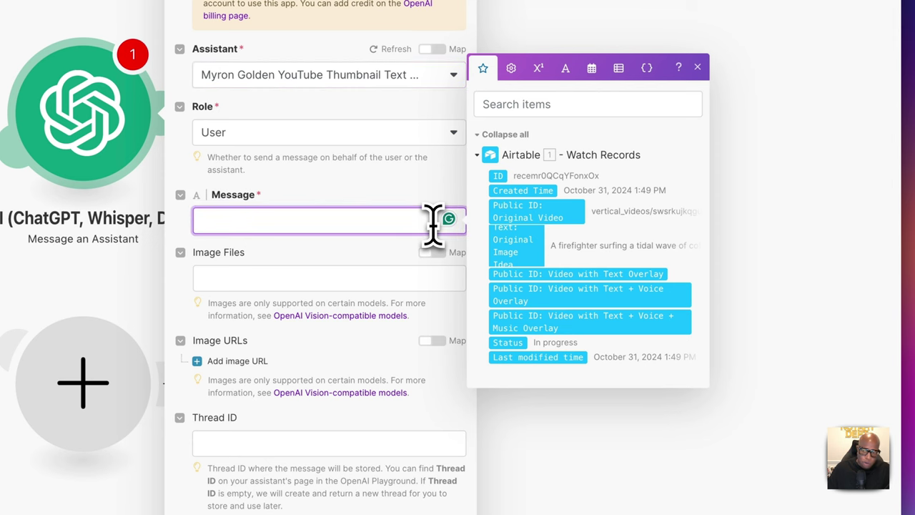
type("Using the image description below, produce a 2 word, attention-grabbing caption that relates to AI.  - Output the caption in all uppercase letters - Output the caption only - Caption does not have to include the word AI  image description: 1. Text: Original Image Idea")
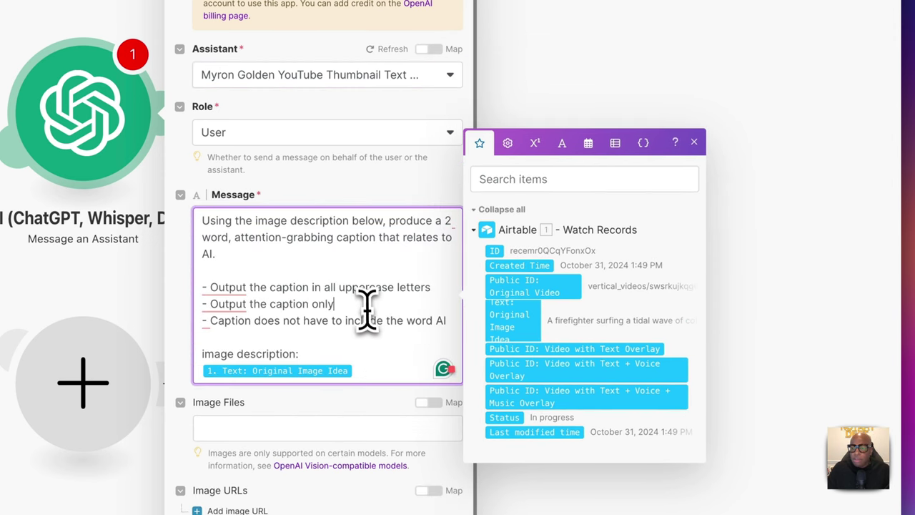
left_click(693, 142)
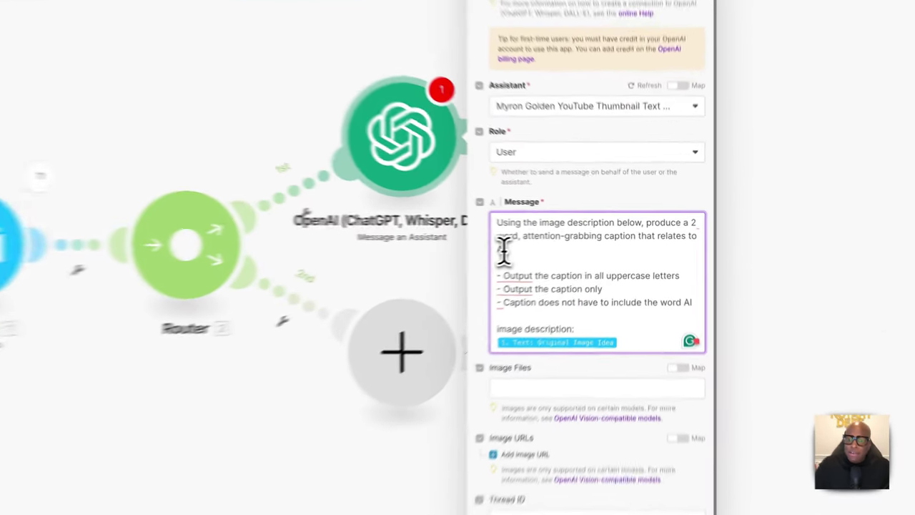
left_click(563, 242)
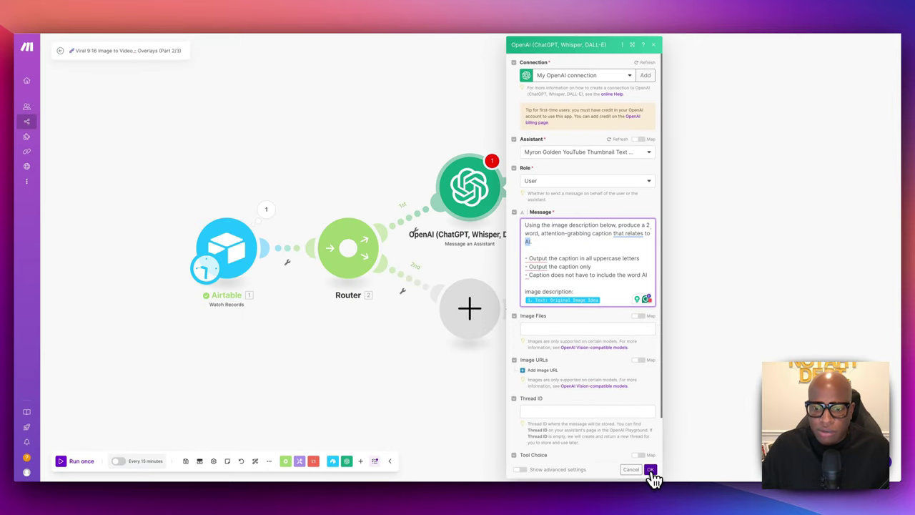
left_click(650, 469)
- Rename the OpenAI module as "Viral Caption 🔥"
right_click(483, 196)
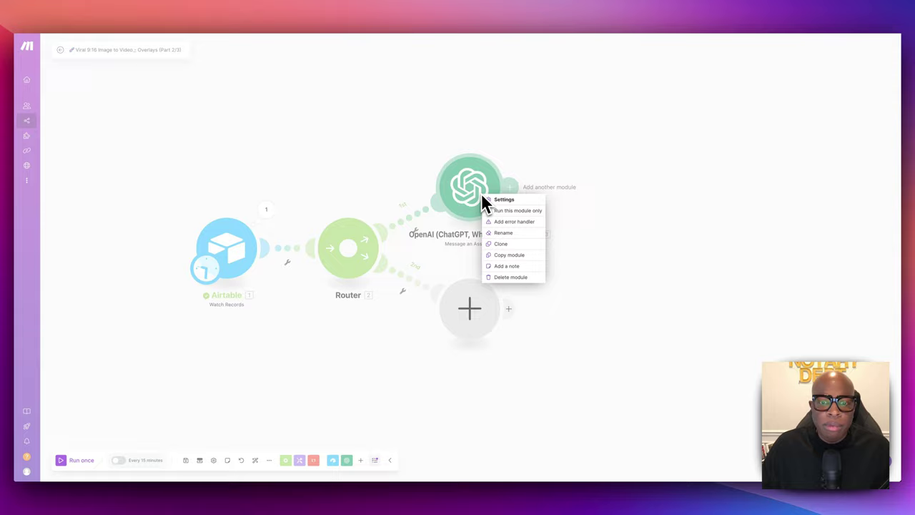
left_click(522, 233)
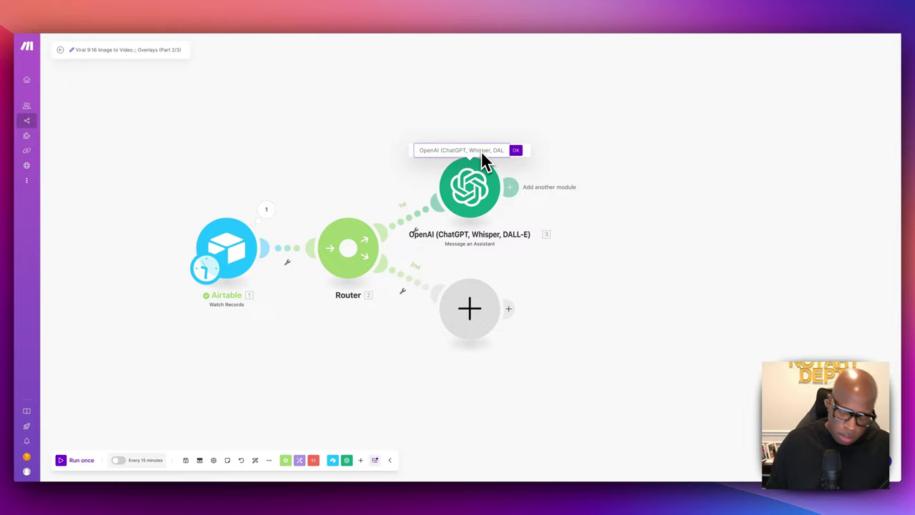
key("super+a")
key("BackSpace")
type("Vira")
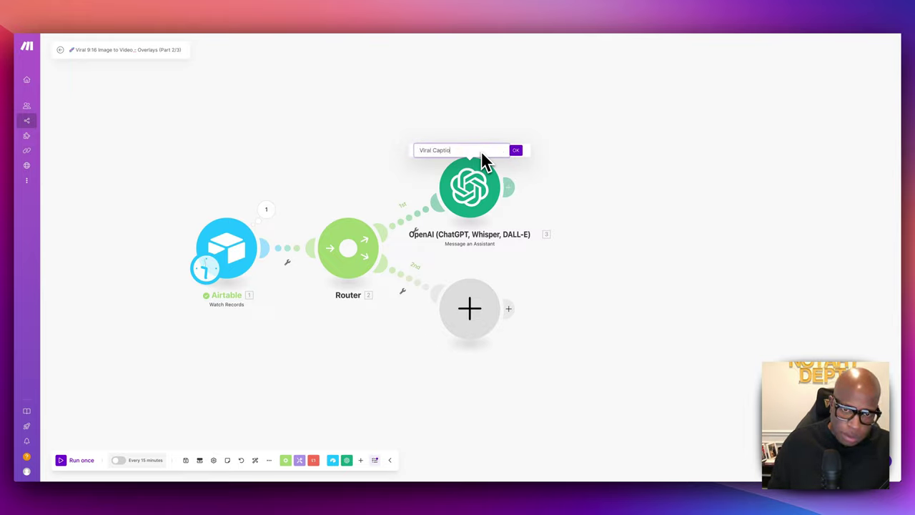
right_click(469, 151)
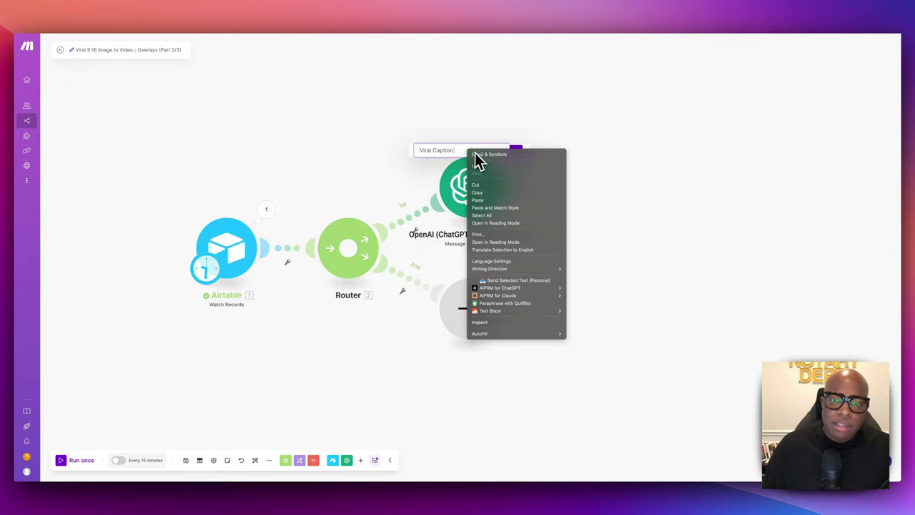
left_click(474, 159)
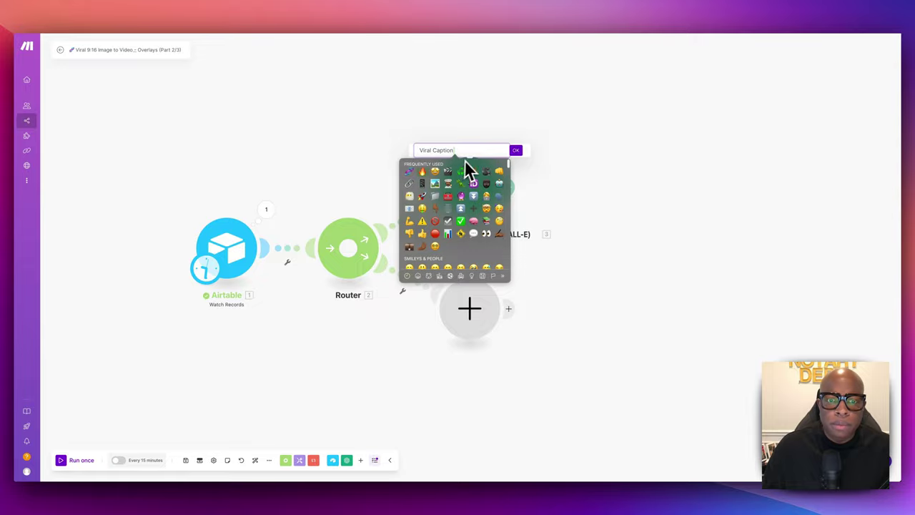
left_click(463, 167)
left_click(515, 151)
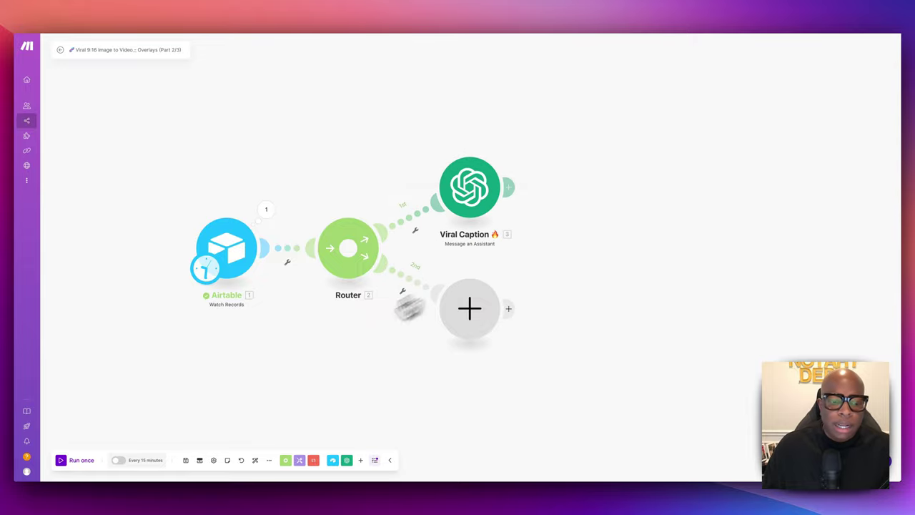
- Manually choose the In progress record as the Airtable trigger's starting point and run the whole scenario once
right_click(245, 248)
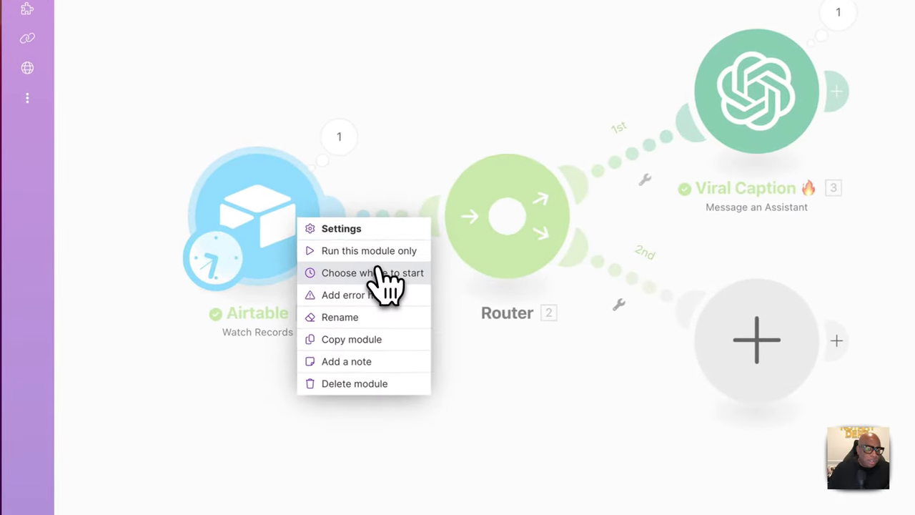
left_click(378, 272)
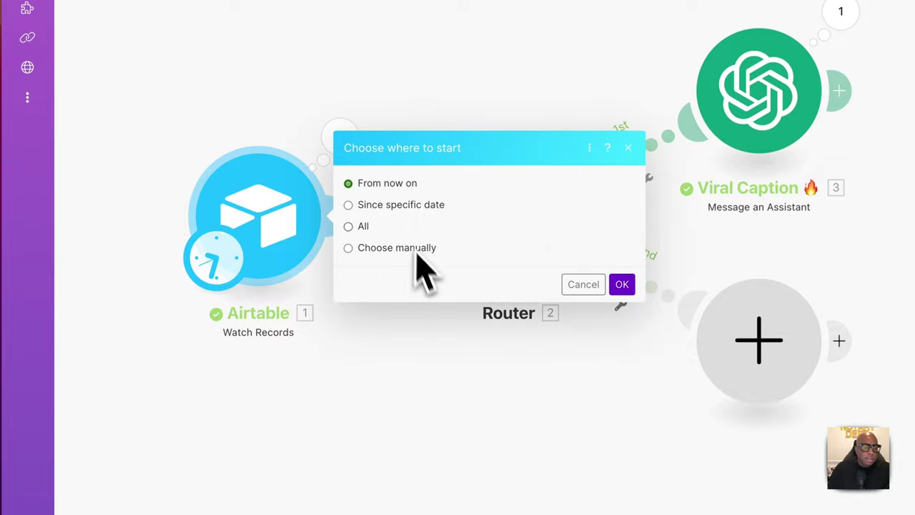
left_click(422, 248)
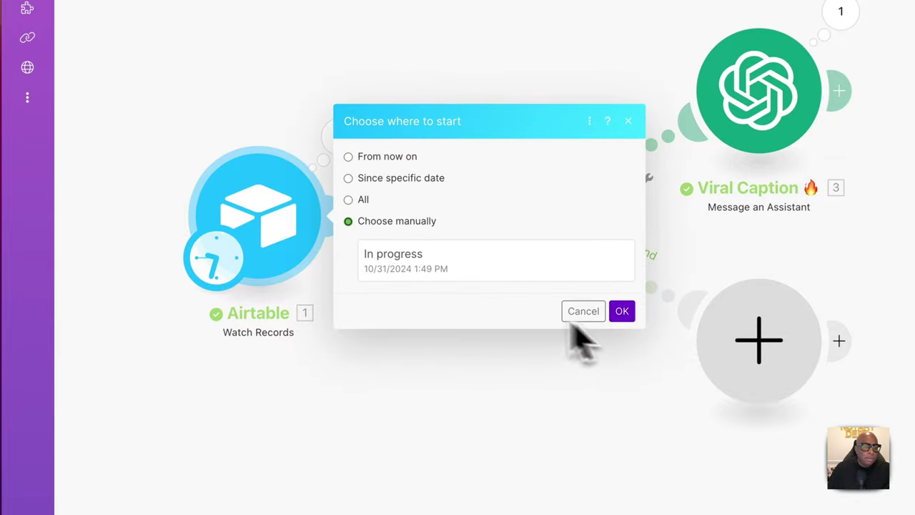
left_click(468, 272)
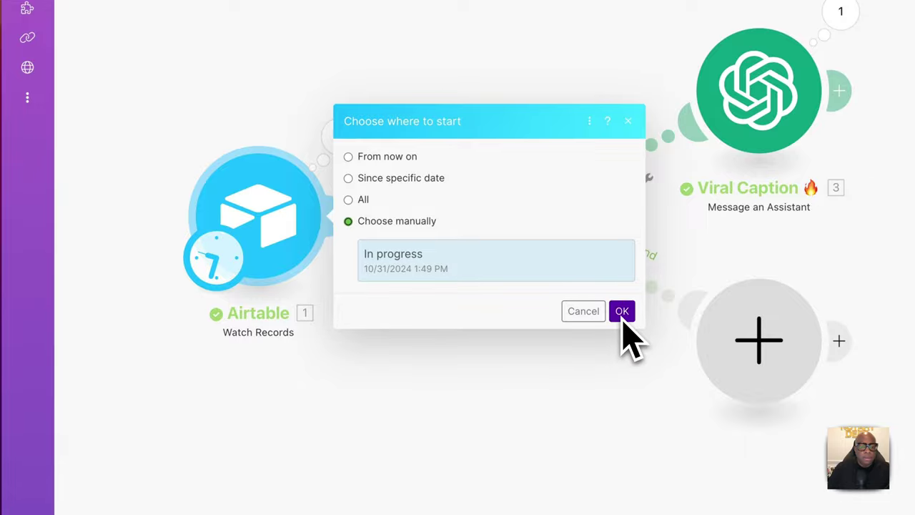
left_click(622, 311)
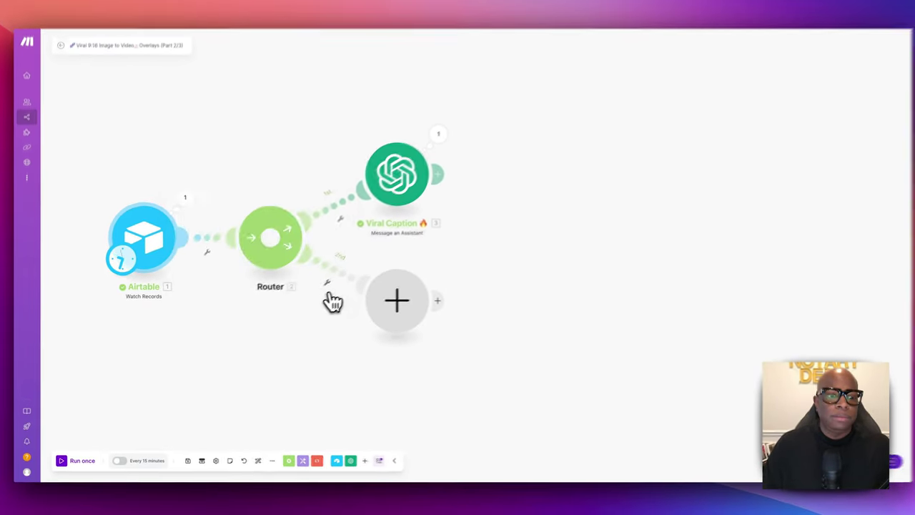
left_click(78, 461)
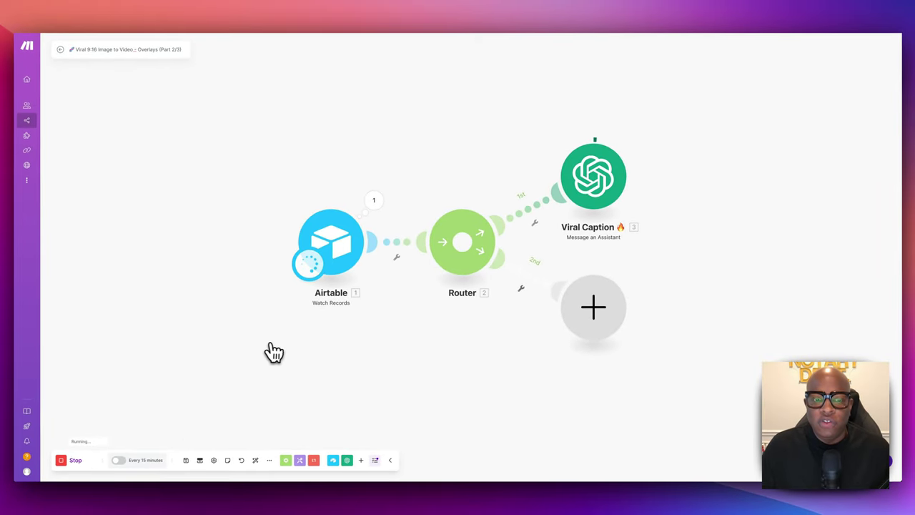
- Examine the Viral Caption module's input message and output bundle from the run
scroll(274, 352, "right", 5)
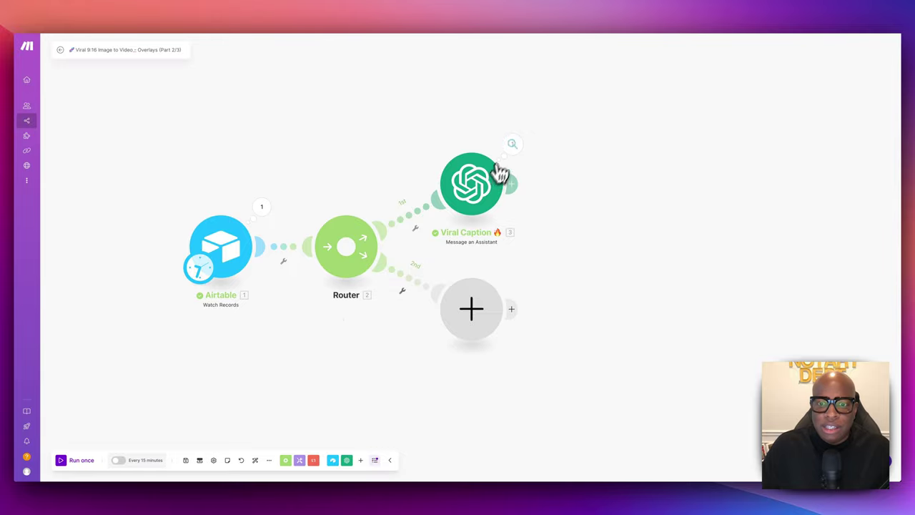
left_click(512, 144)
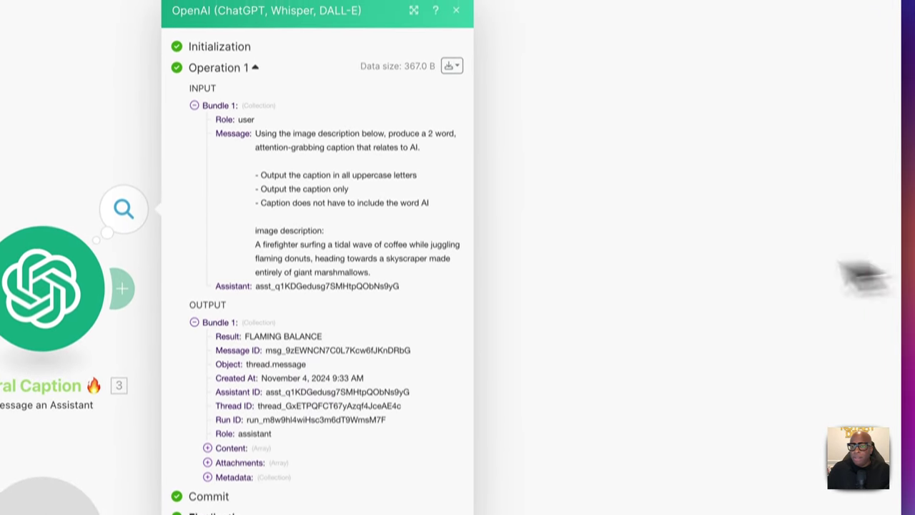
left_click(604, 37)
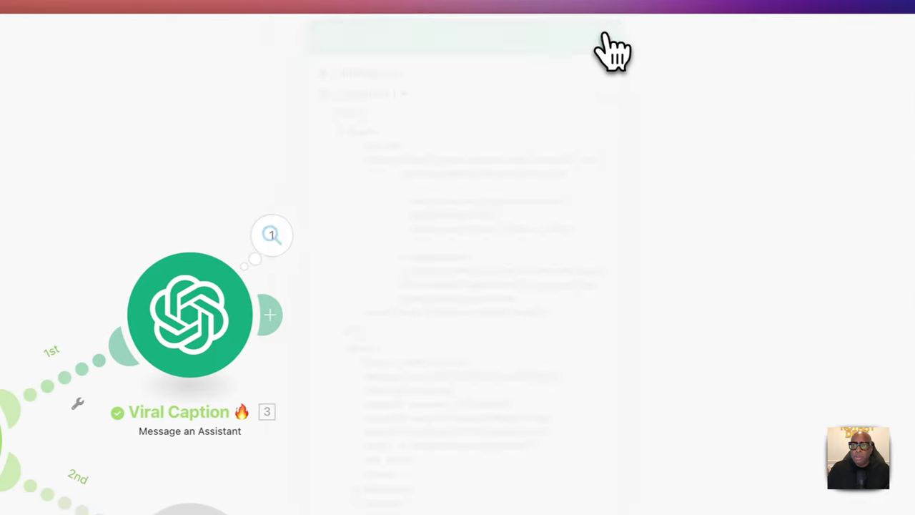
- Add a Cloudinary Upload a Resource module after the Viral Caption module
left_click(269, 315)
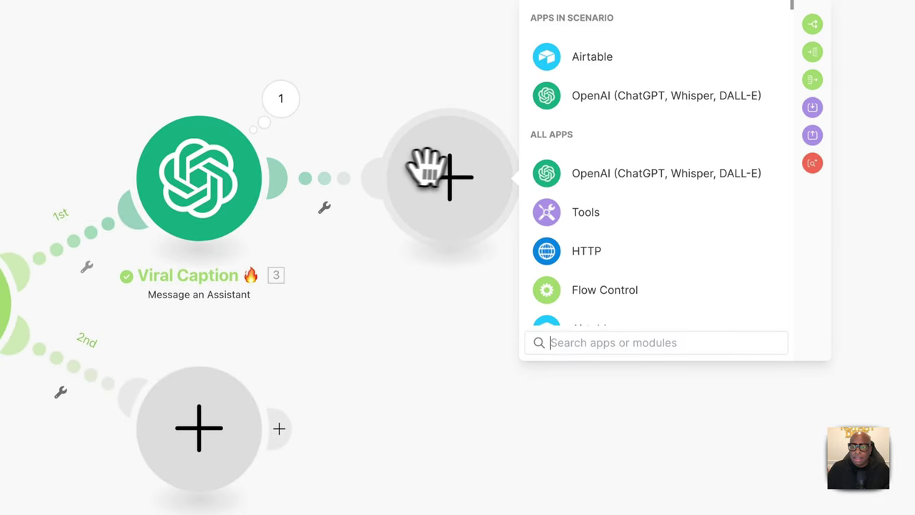
left_click(557, 343)
type("cloud")
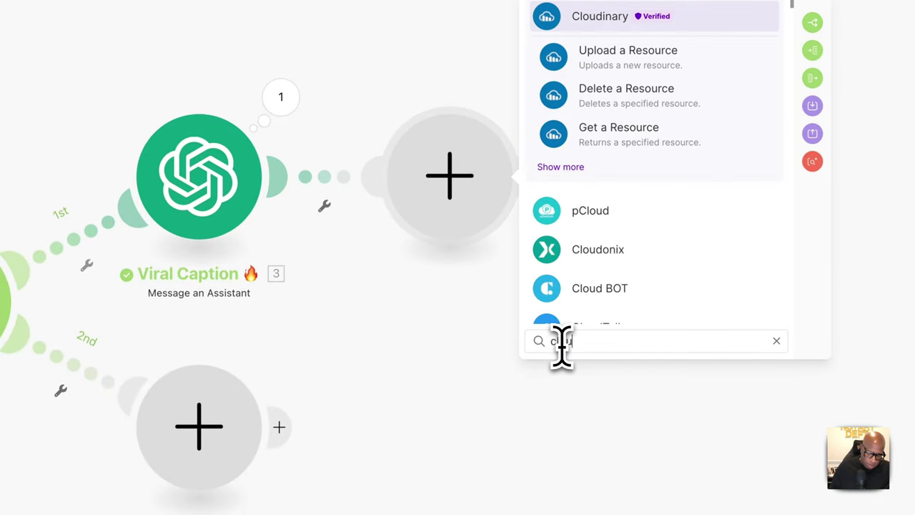
left_click(568, 209)
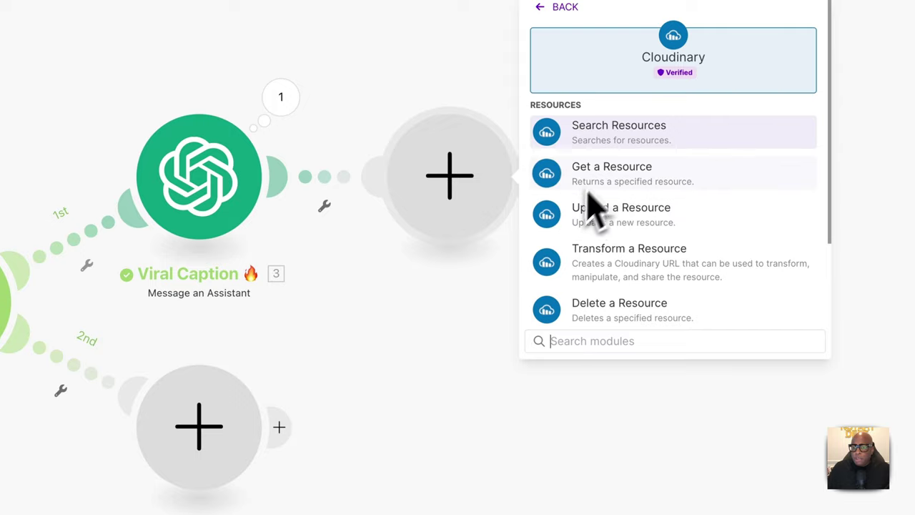
left_click(636, 221)
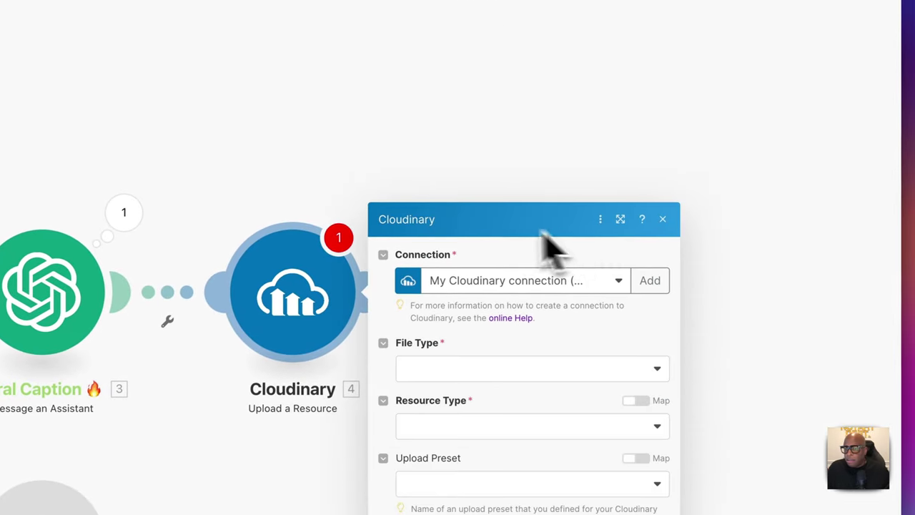
- Set the file type to URL Where The File Stored and enter the durwumpip Cloudinary video URL with an outlined white Arial 65 bold caption overlay
left_click(438, 166)
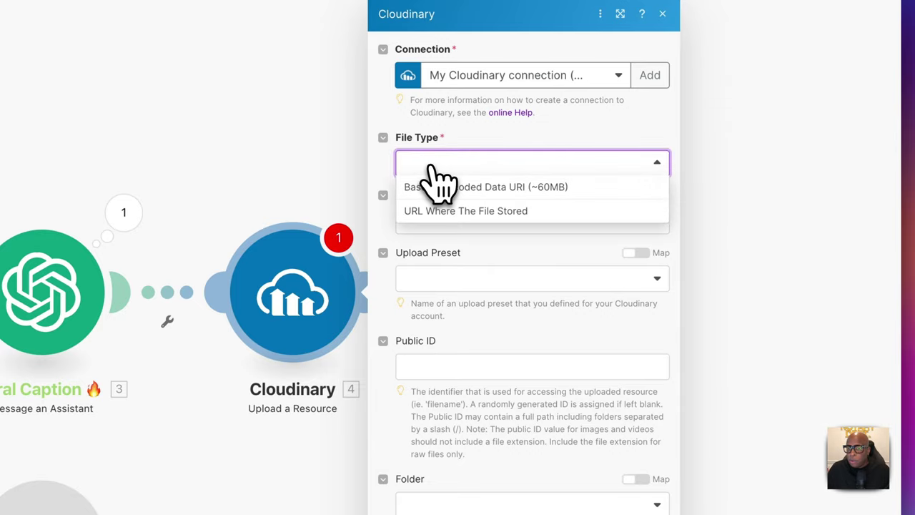
left_click(430, 214)
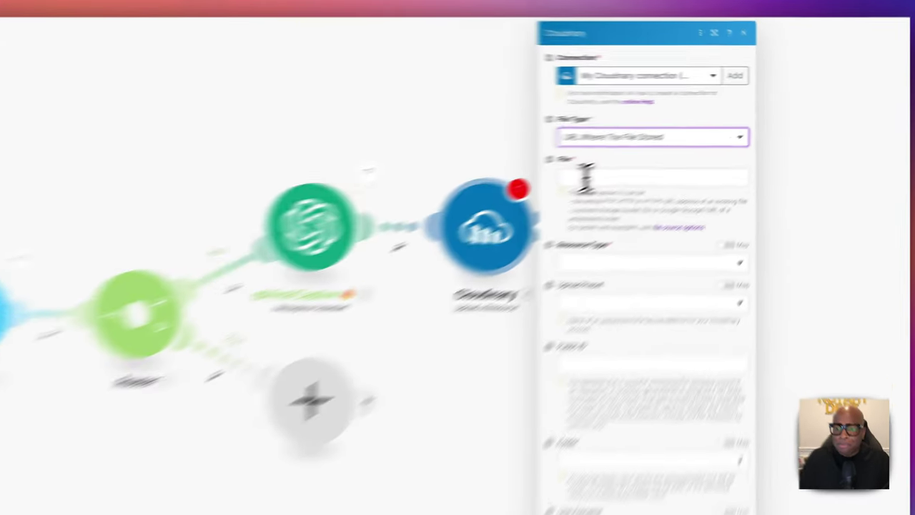
left_click(667, 146)
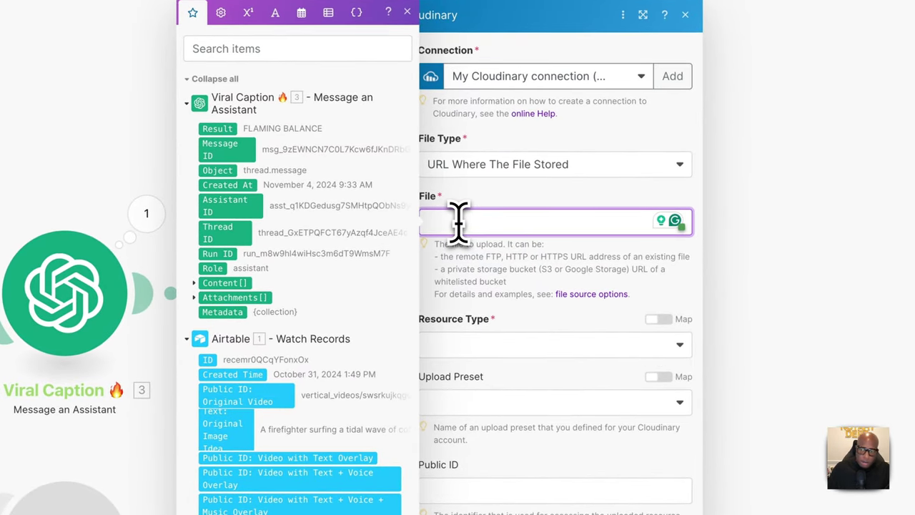
type("https://res.cloudinary.com/durwumpip/video/upload/l_text:Arial_65_bold:encodeURL(2.result),co_white/e_outline:4:0,co_1b1b1b/fl_layer_apply,g_center/1. Public ID: Original Video.mp4")
- Switch to Cloudinary Docs and examine the Video transformations guide's overview, transformation URL syntax and URL structure
left_click(568, 198)
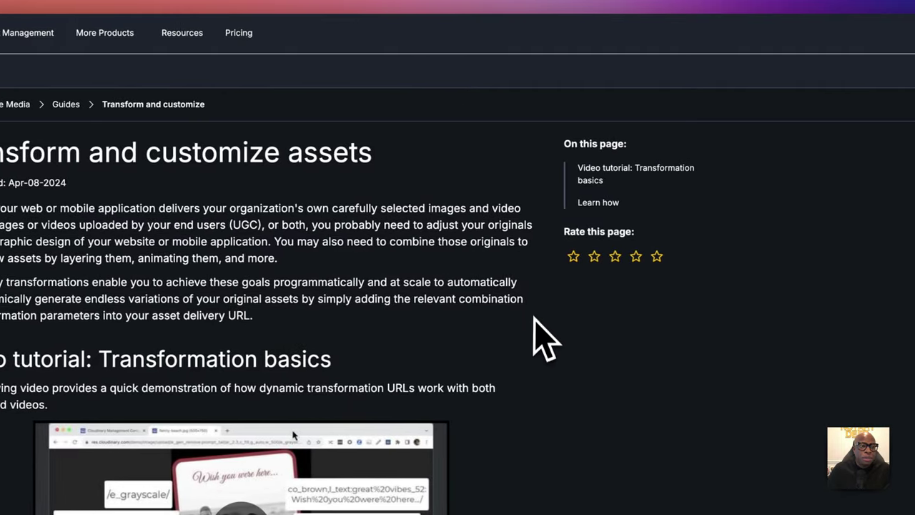
scroll(543, 340, "down", 15)
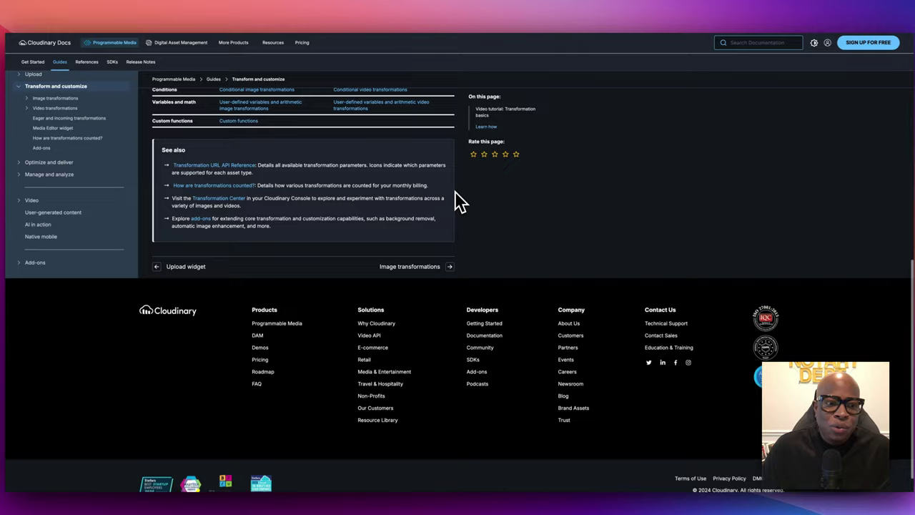
scroll(457, 199, "up", 15)
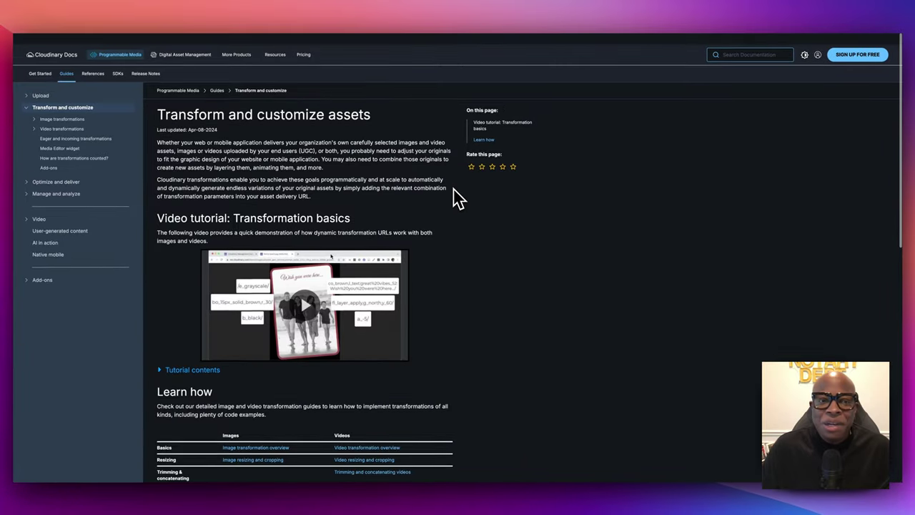
scroll(458, 198, "down", 1)
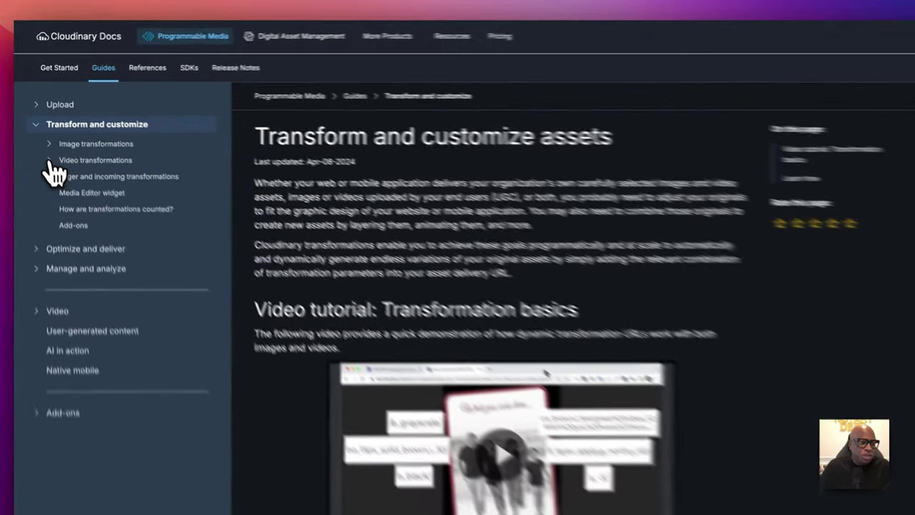
left_click(40, 117)
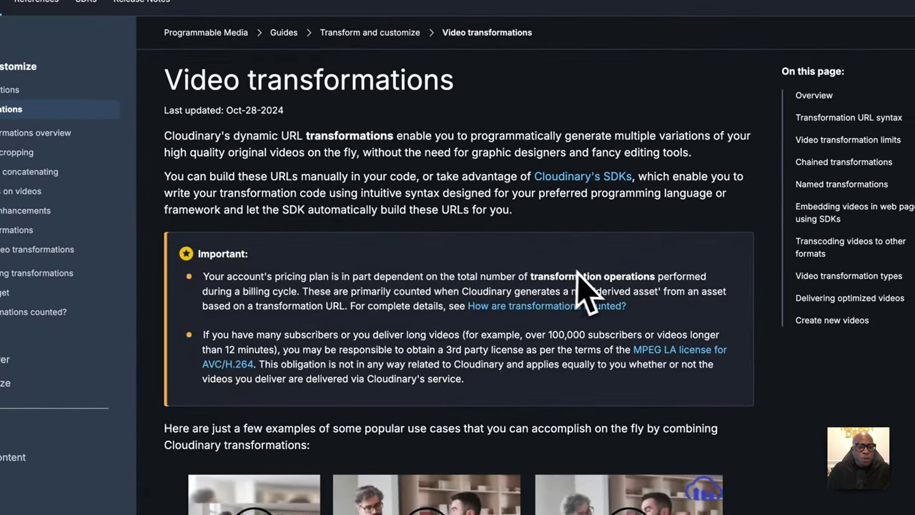
scroll(723, 350, "down", 1)
scroll(443, 232, "down", 10)
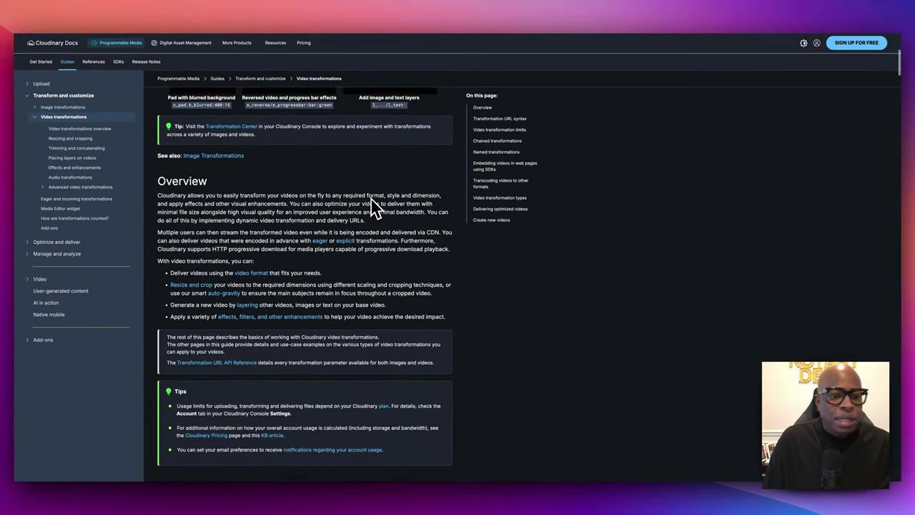
scroll(375, 209, "down", 5)
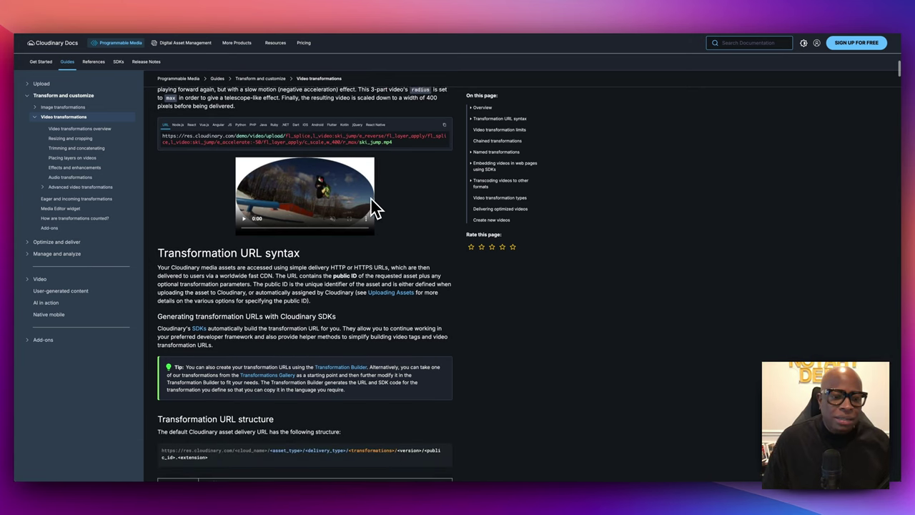
scroll(374, 207, "down", 5)
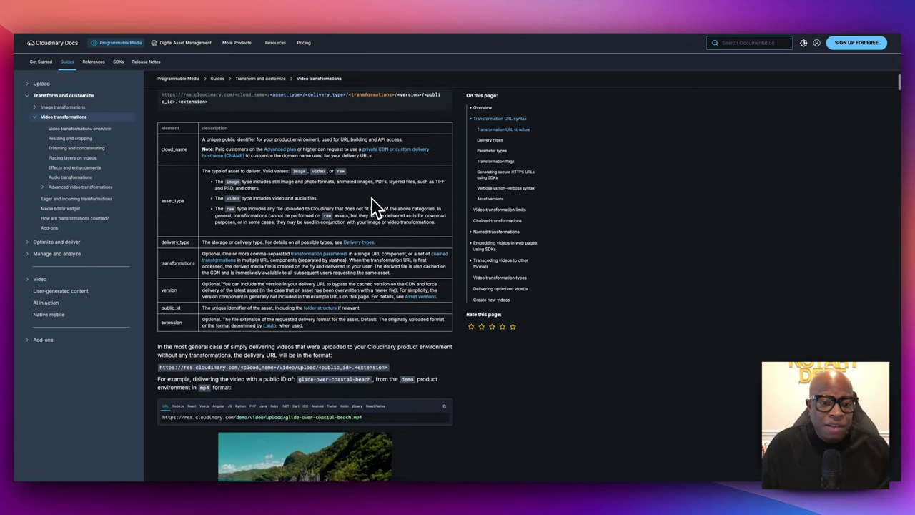
scroll(376, 209, "up", 3)
scroll(376, 207, "up", 1)
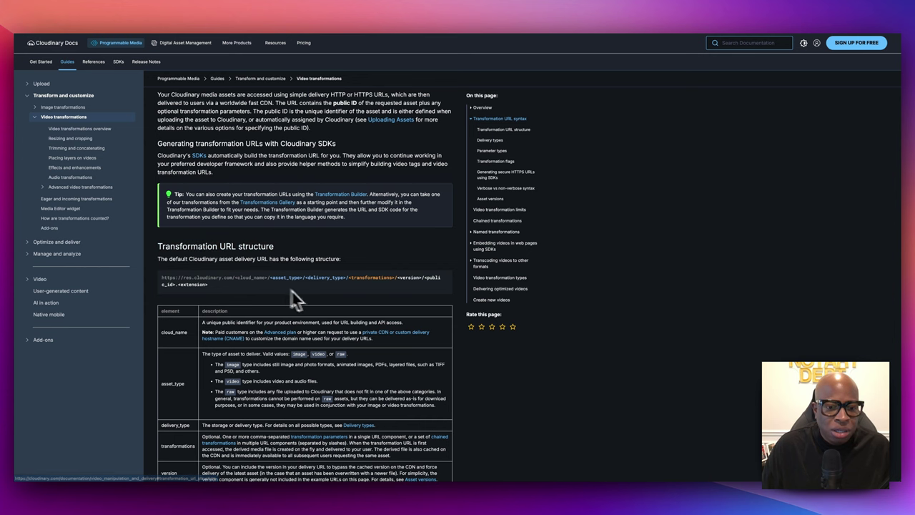
- Read the example delivery URLs, delivery types, parameter types and transformation flags in the Video transformations guide
scroll(322, 294, "down", 1)
scroll(207, 281, "down", 15)
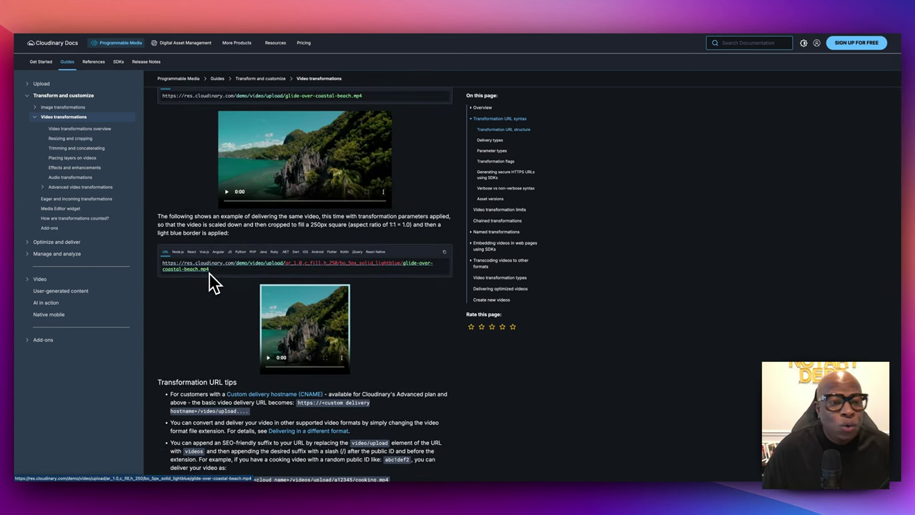
scroll(210, 282, "up", 1)
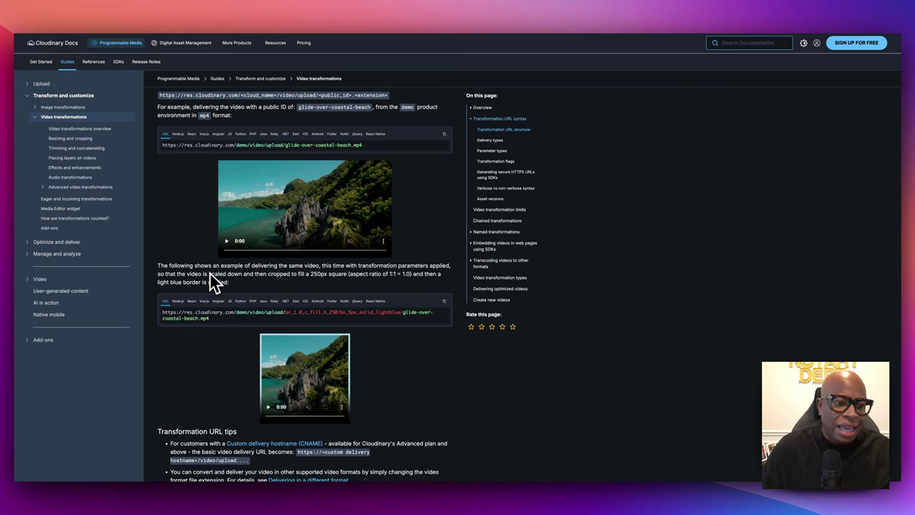
scroll(276, 348, "down", 5)
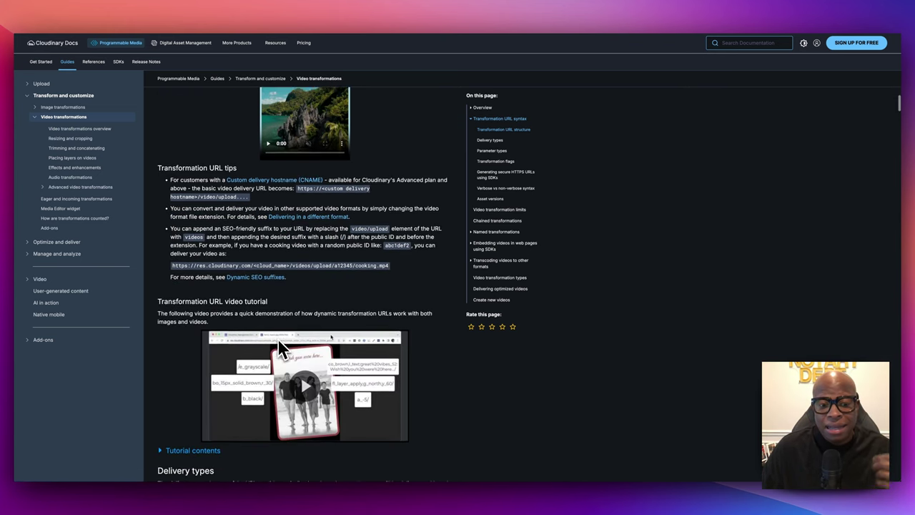
scroll(280, 346, "down", 3)
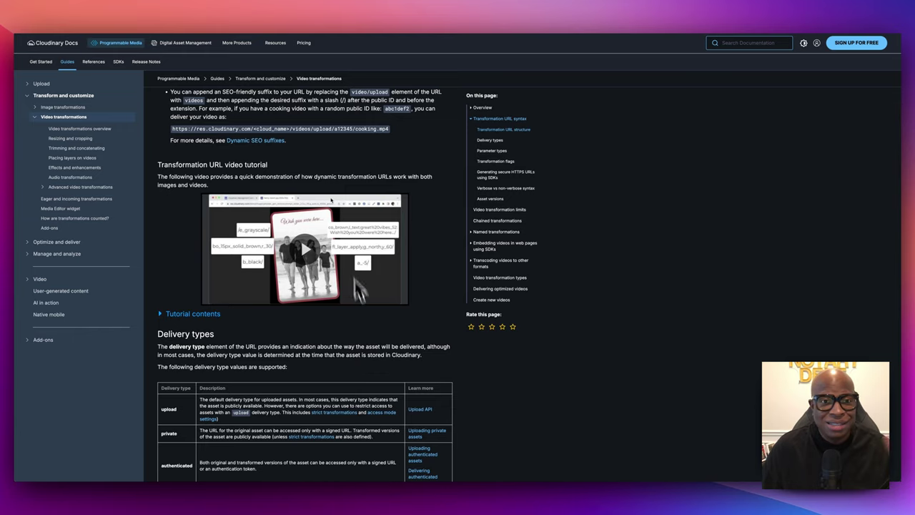
scroll(320, 122, "down", 15)
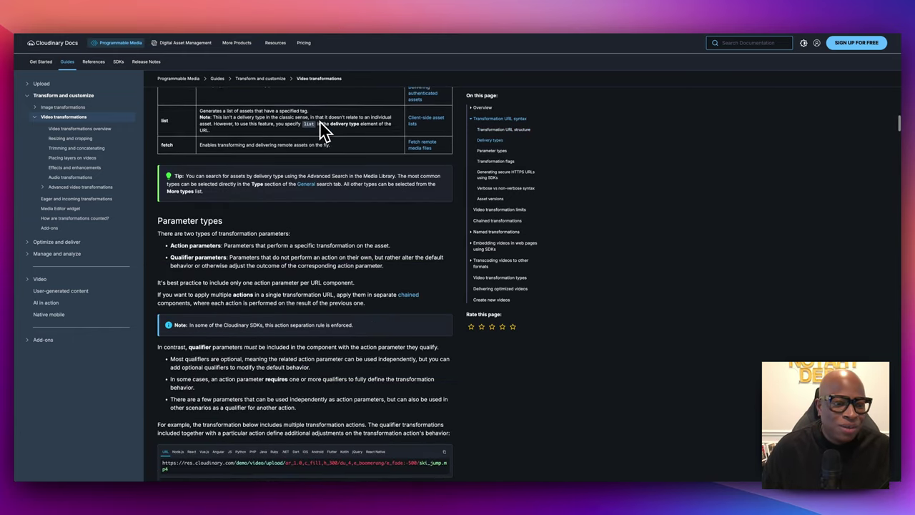
scroll(322, 129, "down", 12)
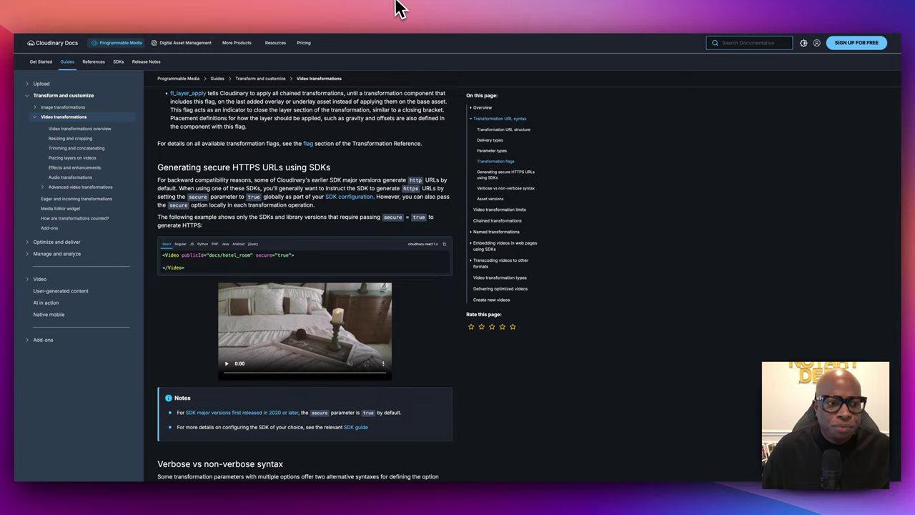
scroll(283, 100, "up", 1)
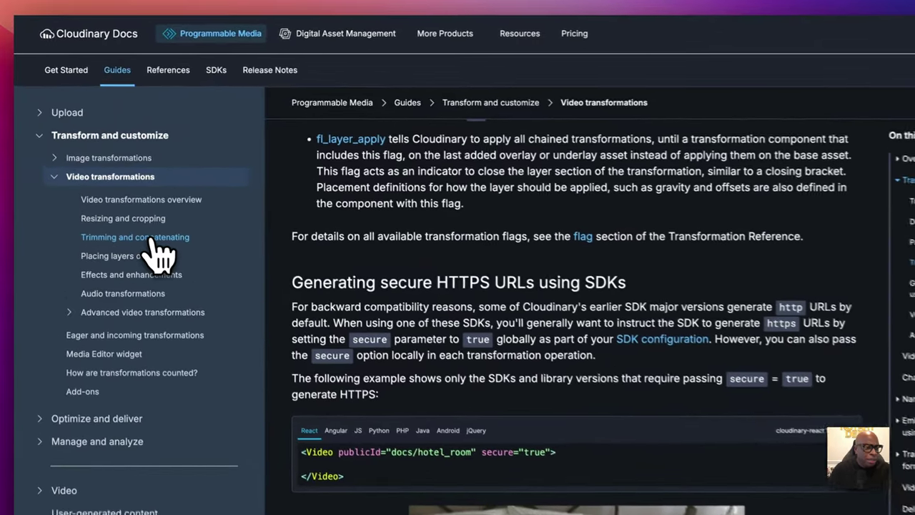
- Open the guides on trimming and concatenating and on placing layers on videos, and examine the layer transformation syntax
left_click(79, 148)
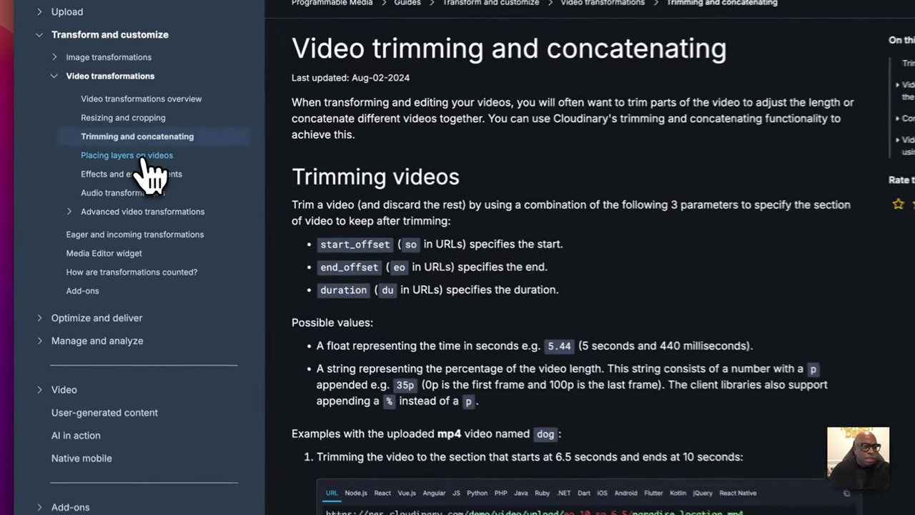
left_click(95, 157)
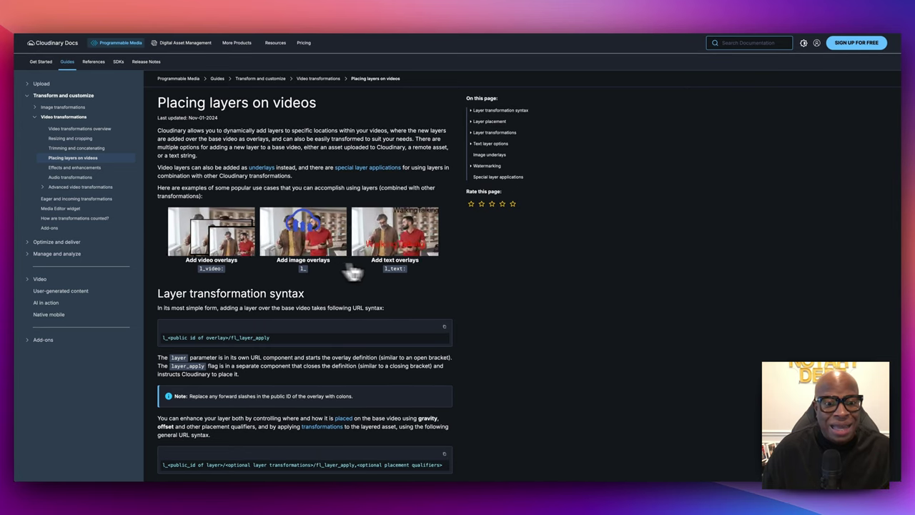
scroll(408, 293, "down", 1)
scroll(411, 303, "down", 2)
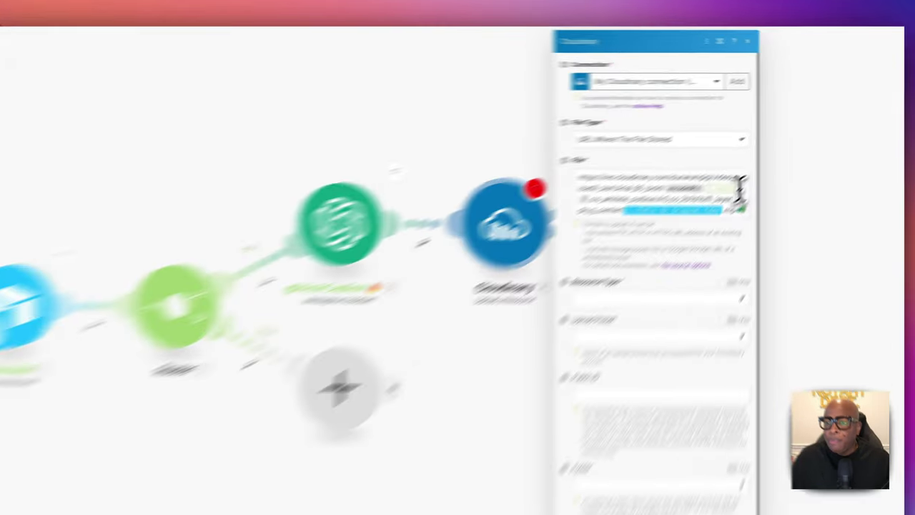
- Back in Make, check the Viral Caption output and replace the result variable inside the file URL's encodeURL function with Viral Caption's Result
left_click(775, 157)
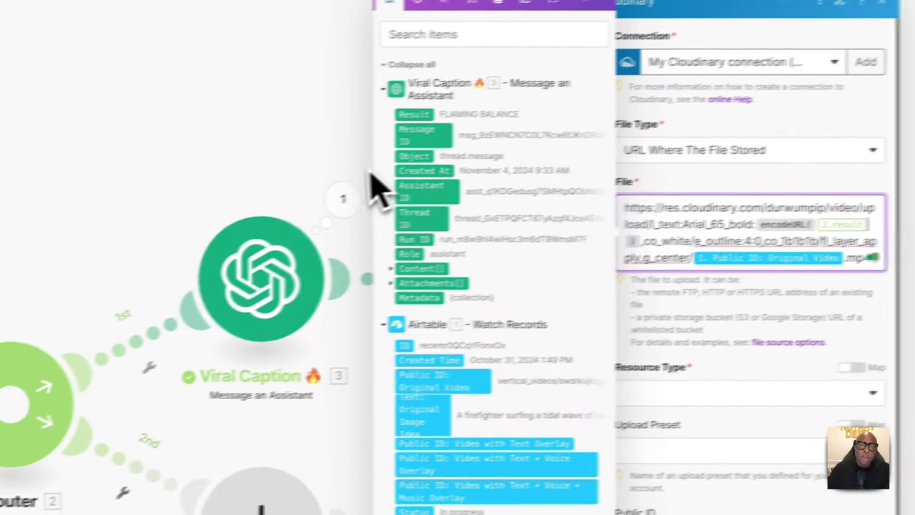
left_click(154, 221)
left_click(133, 231)
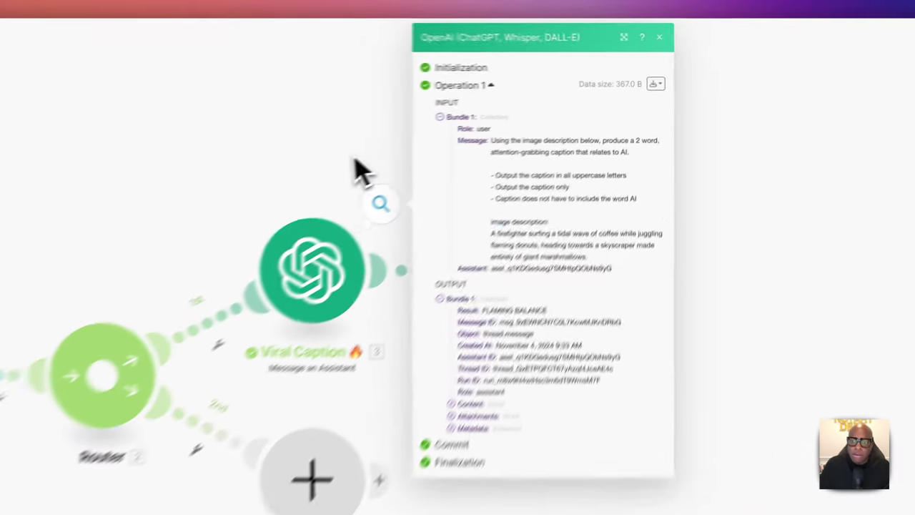
left_click(595, 187)
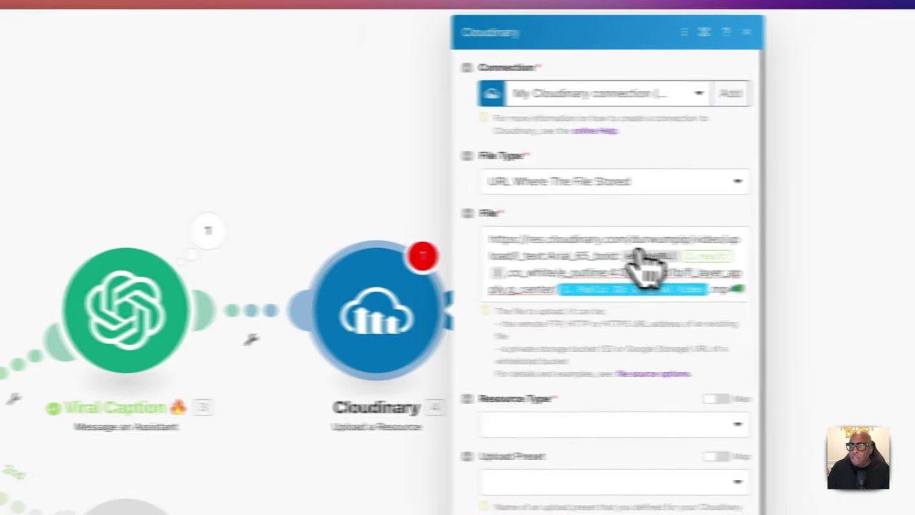
left_click(648, 261)
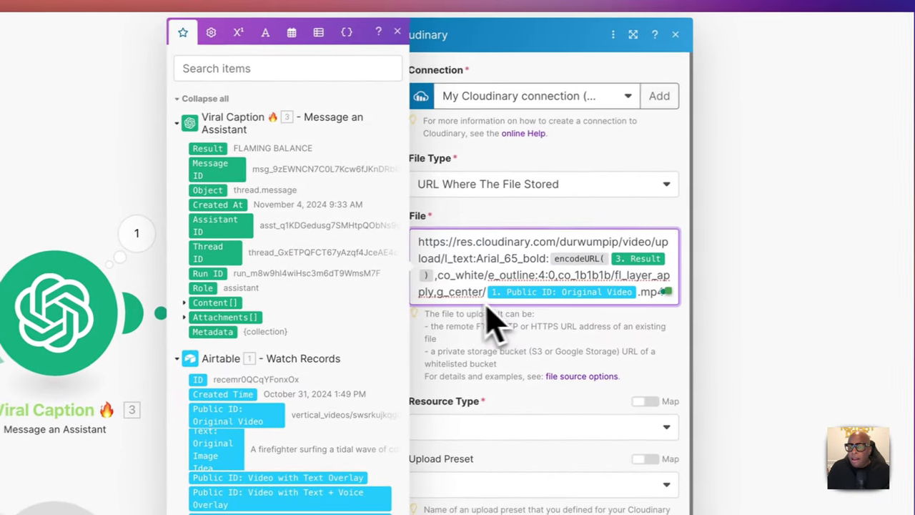
left_click(413, 60)
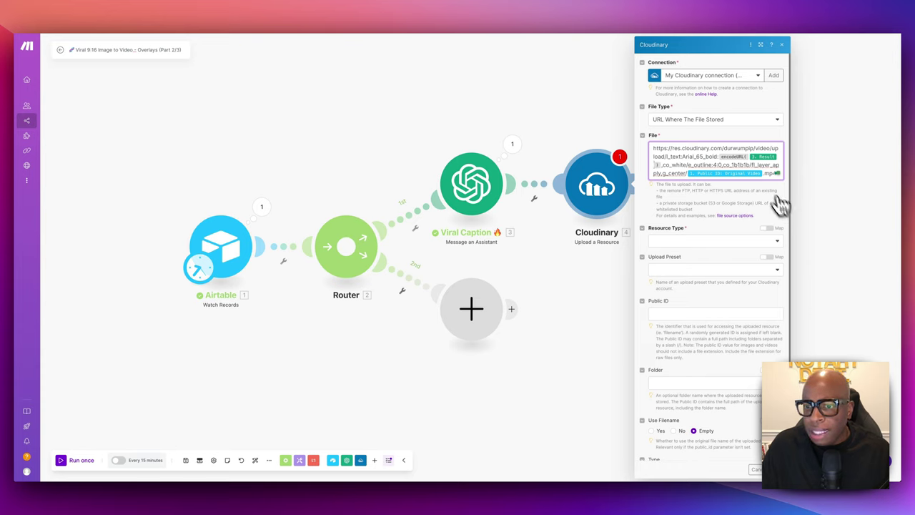
left_click(736, 185)
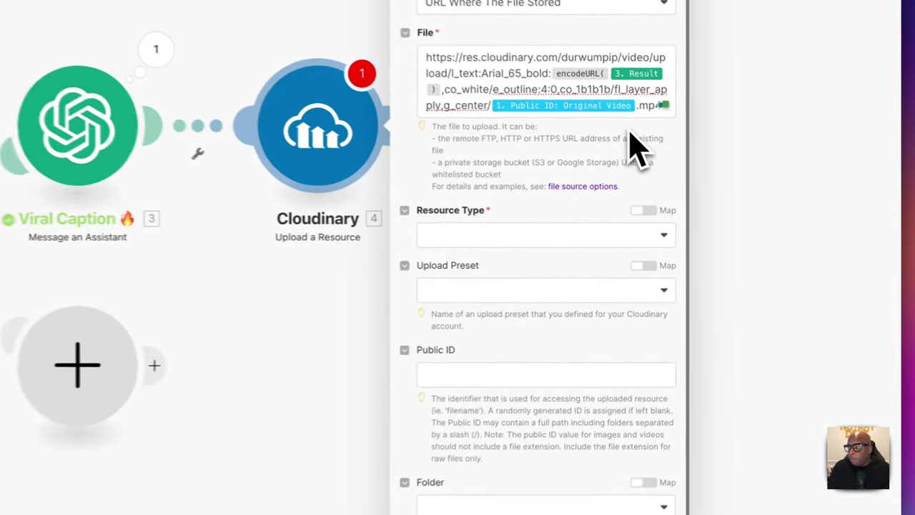
- Set the upload's resource type to video and its folder to vertical_videos, and save the Cloudinary module
left_click(733, 240)
left_click(504, 280)
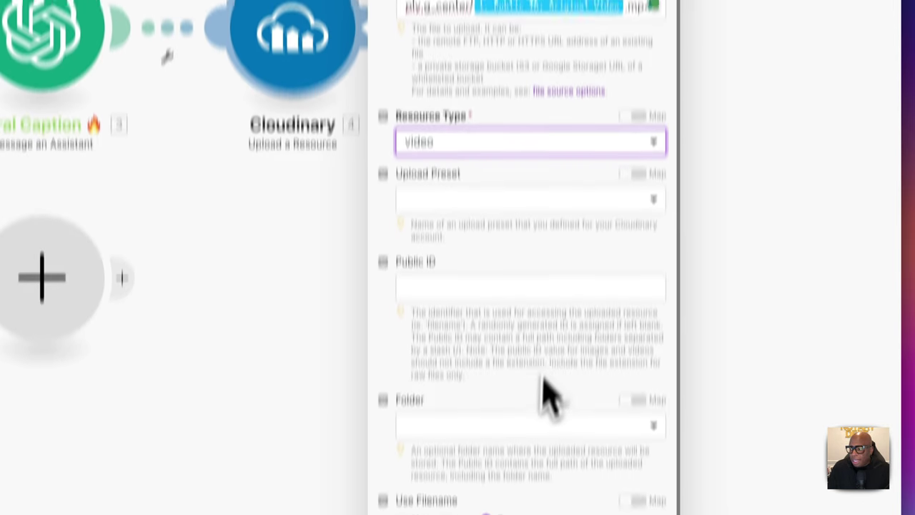
scroll(555, 414, "down", 1)
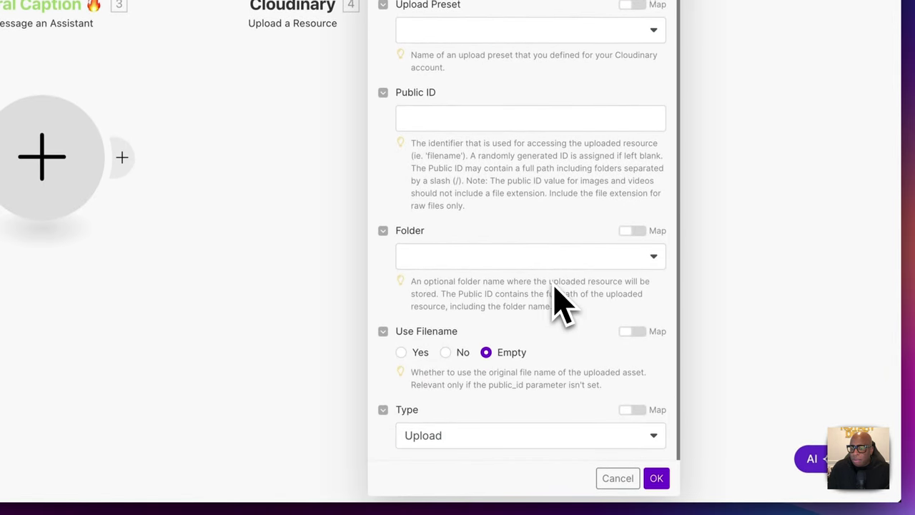
left_click(552, 376)
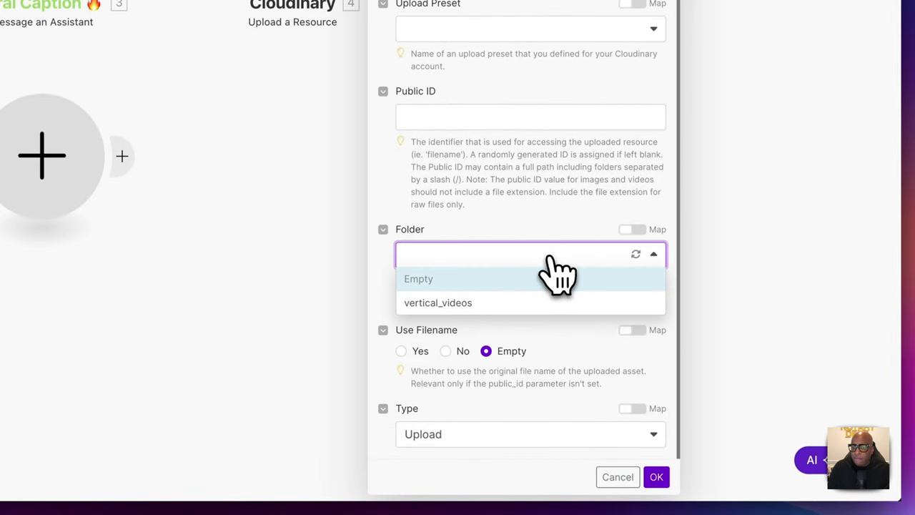
left_click(455, 305)
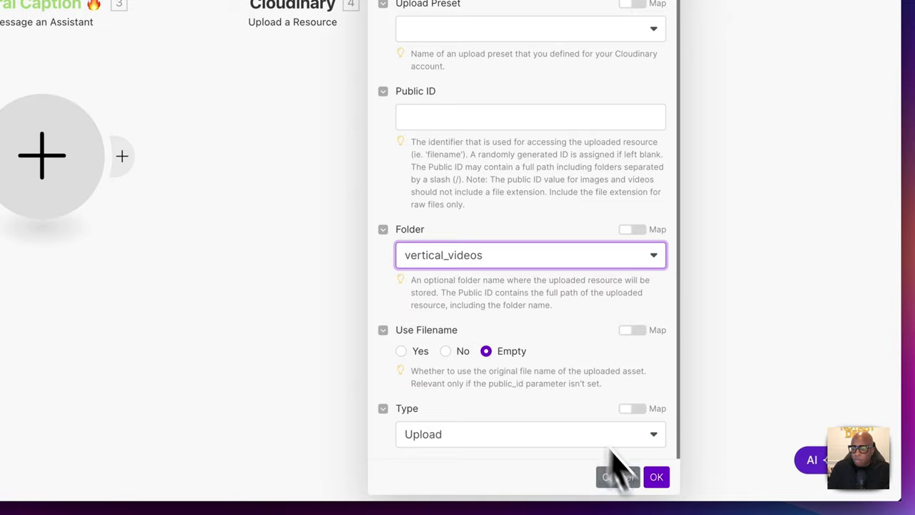
left_click(656, 476)
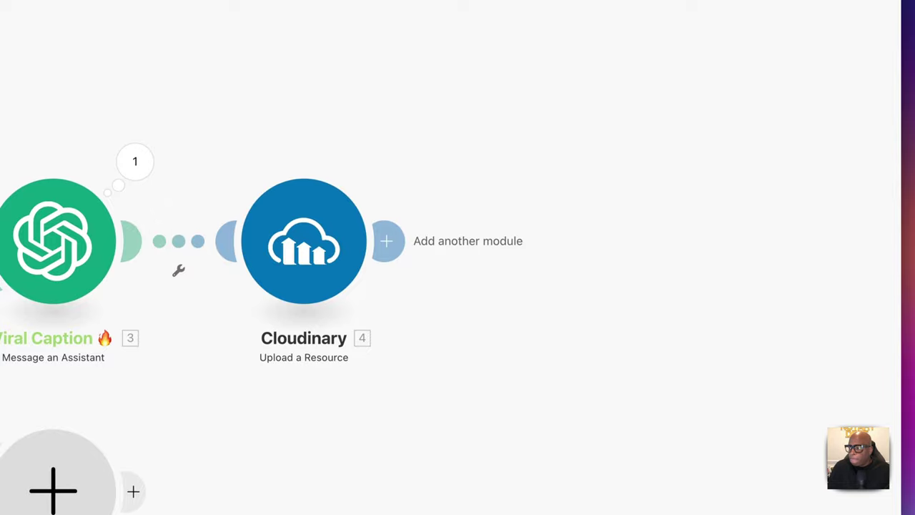
- Rename the Cloudinary upload module as Text Overlay
right_click(296, 244)
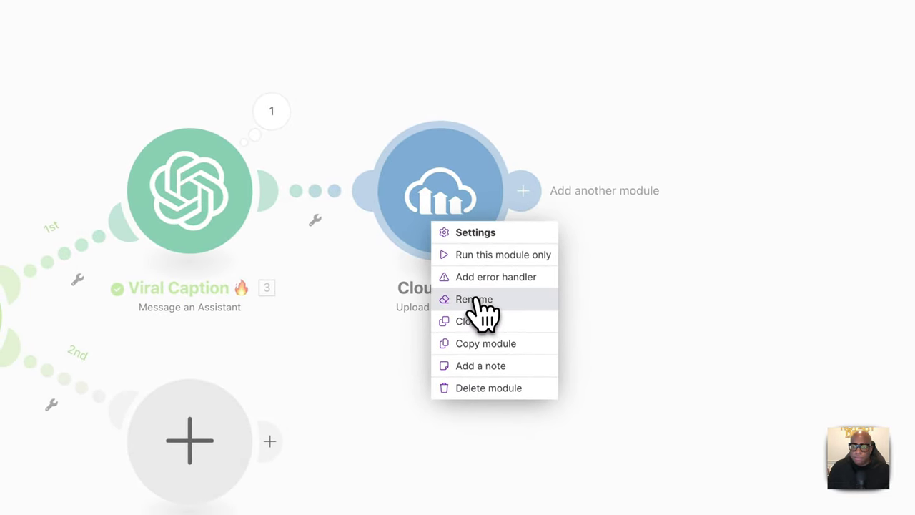
left_click(478, 300)
type("Text")
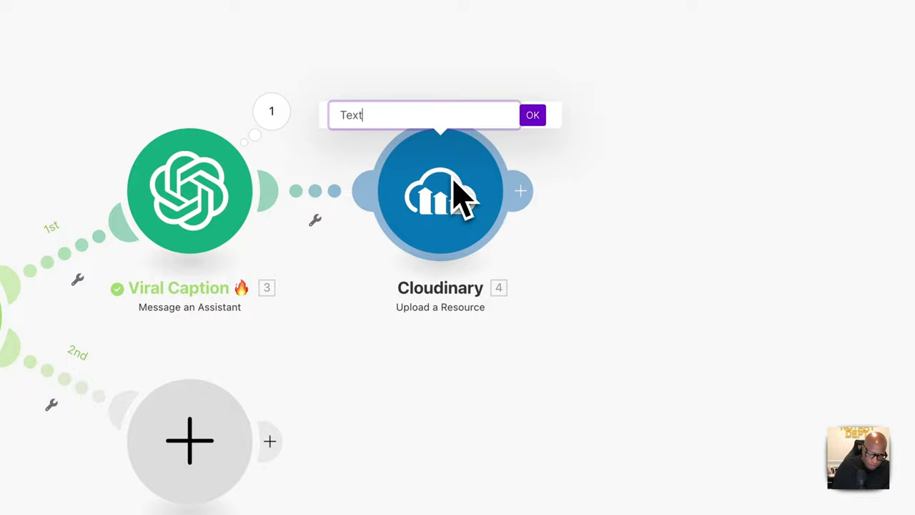
type(" Overla")
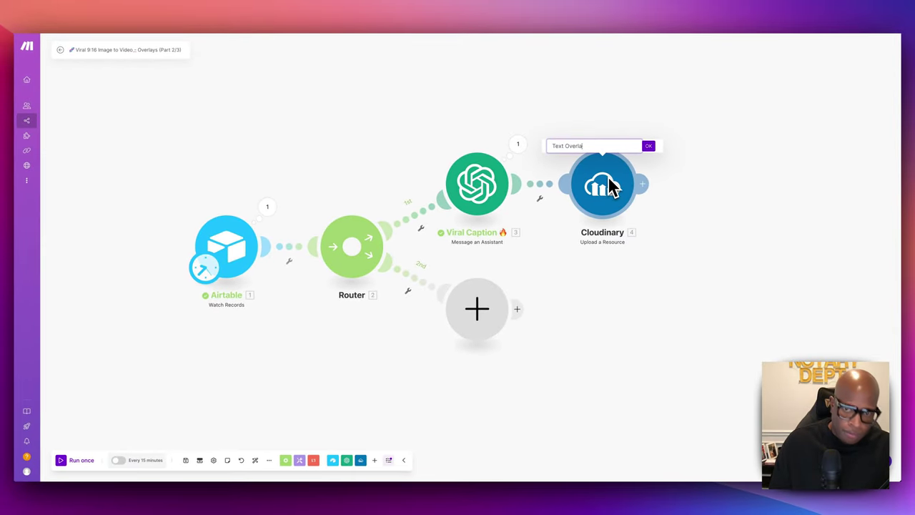
type("y")
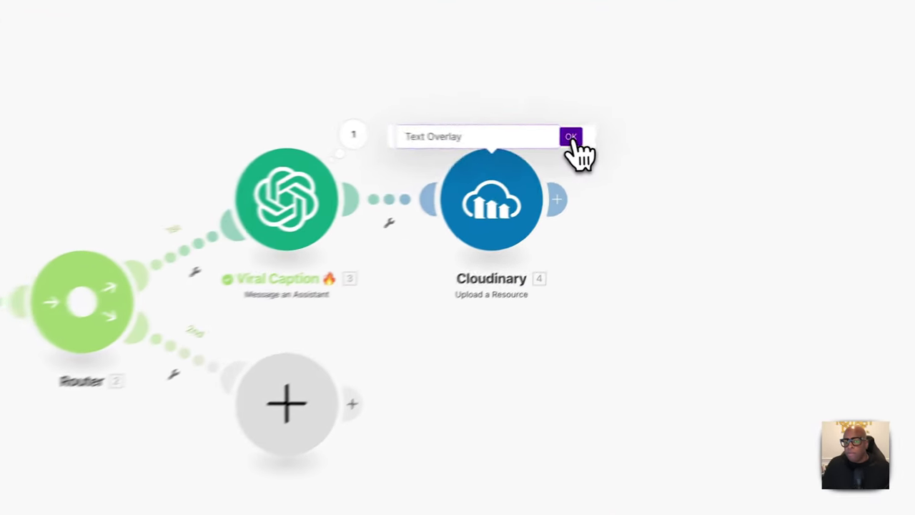
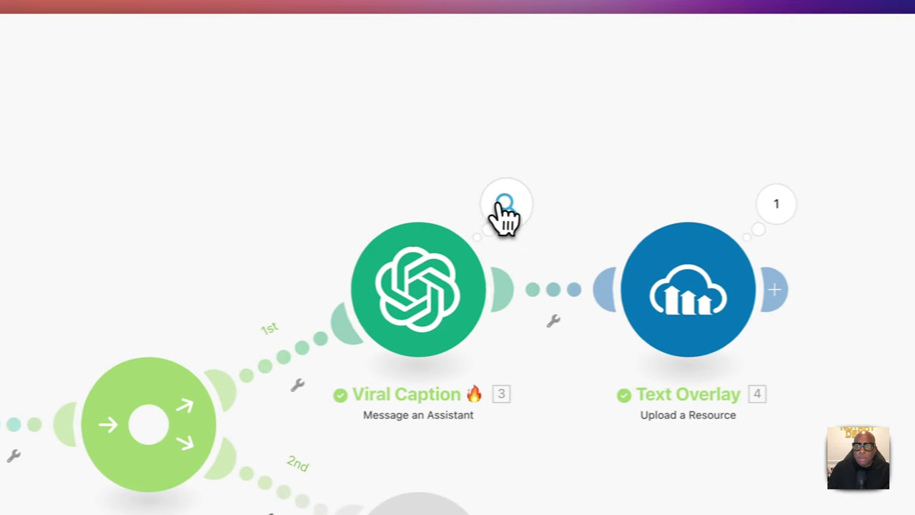
- Check the Viral Caption output, and in Cloudinary's Media Library open the first asset in the vertical_videos folder
left_click(505, 208)
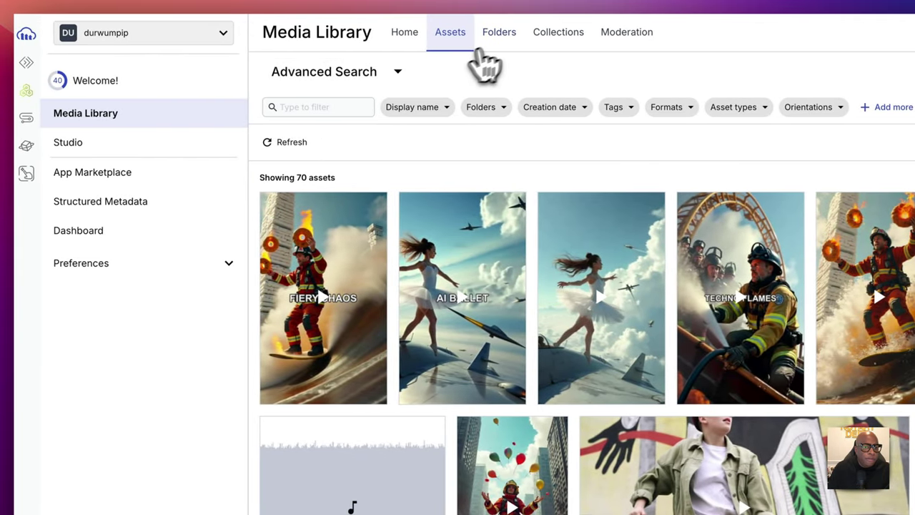
left_click(503, 40)
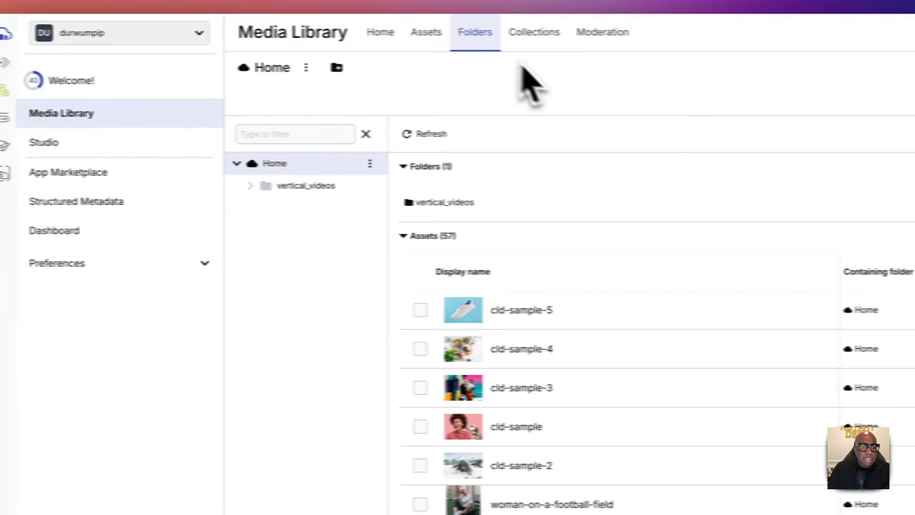
left_click(259, 185)
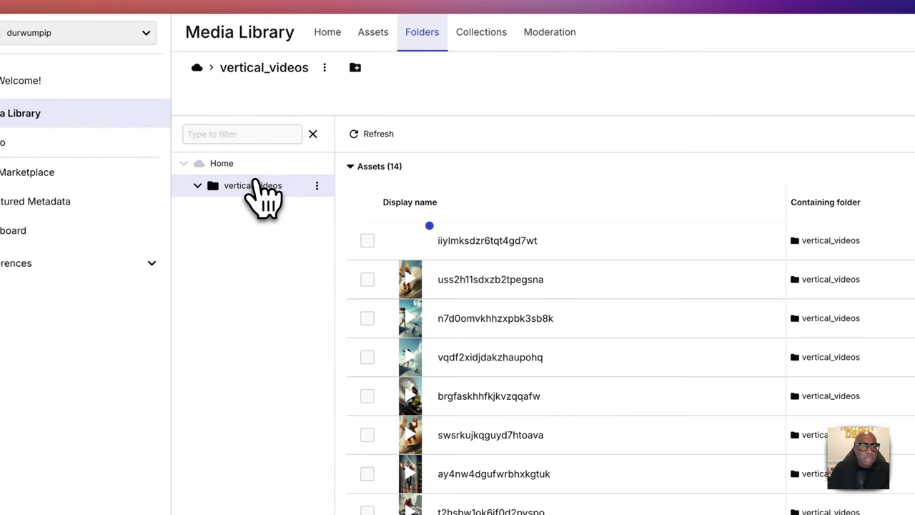
double_click(506, 233)
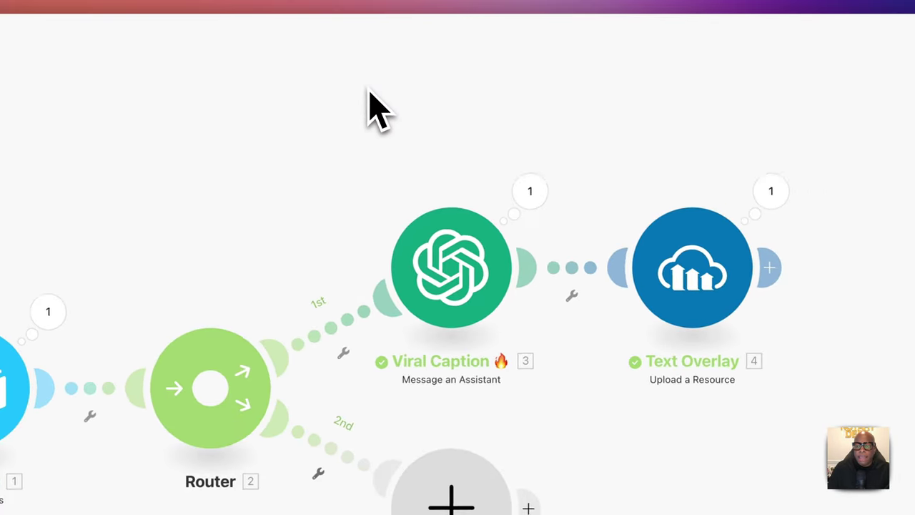
- Back in Make, add an Airtable Update a Record module after Text Overlay, using the DEMO Img to Video Automation base and Table 1
left_click(769, 267)
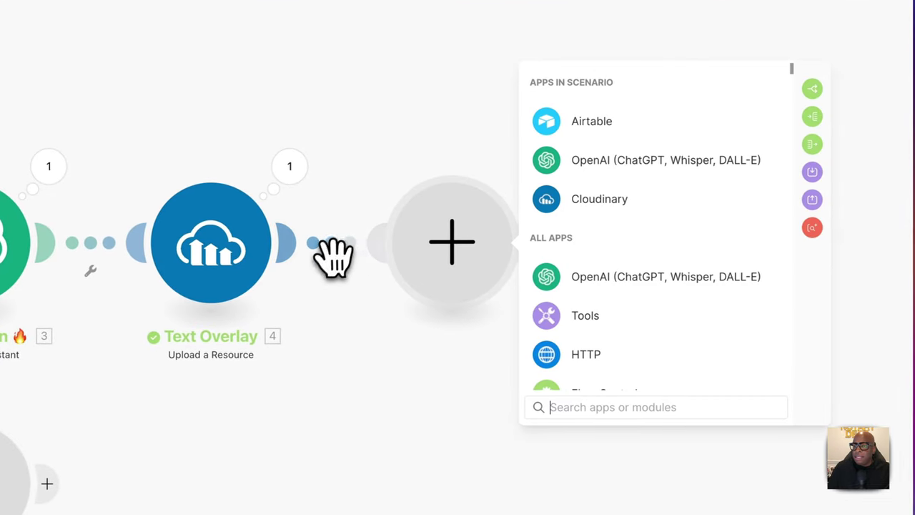
left_click(564, 145)
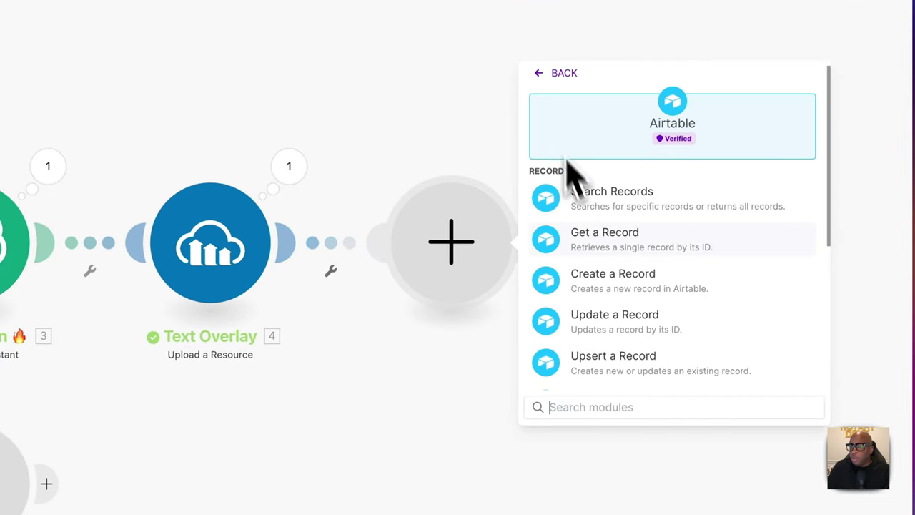
left_click(607, 327)
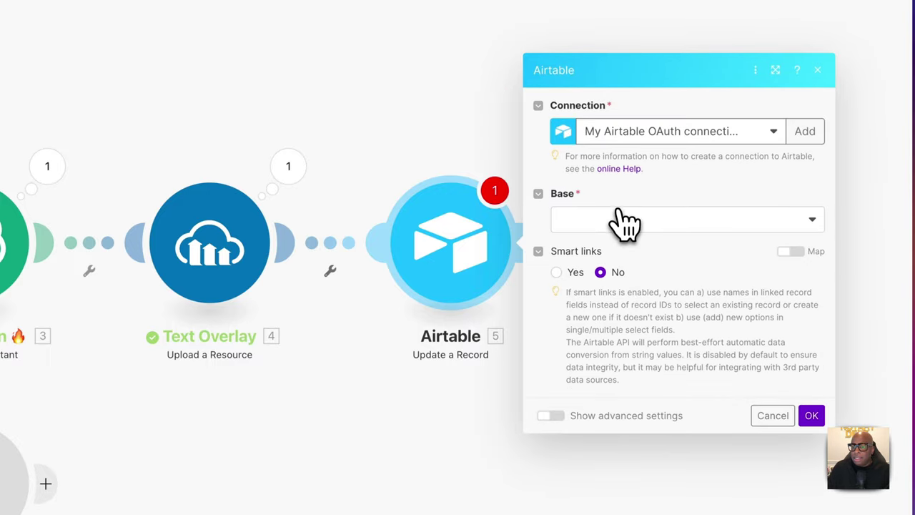
left_click(619, 215)
left_click(611, 427)
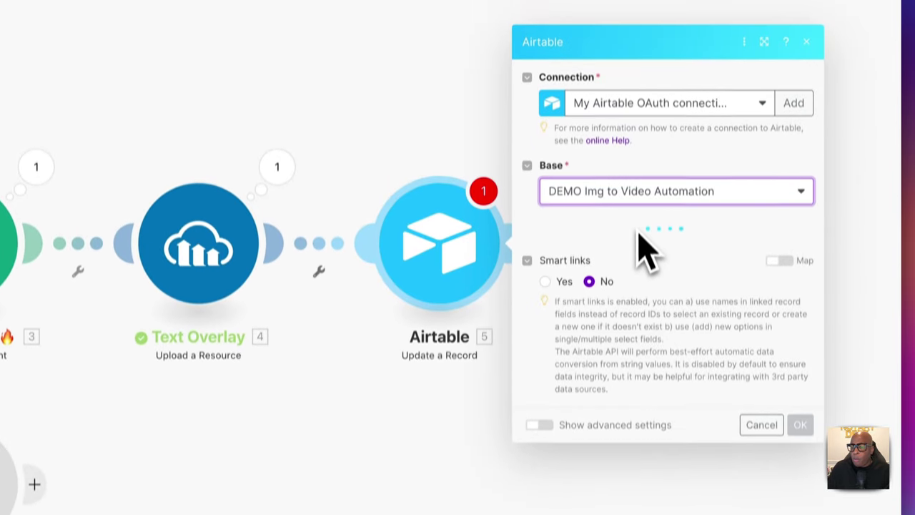
left_click(632, 275)
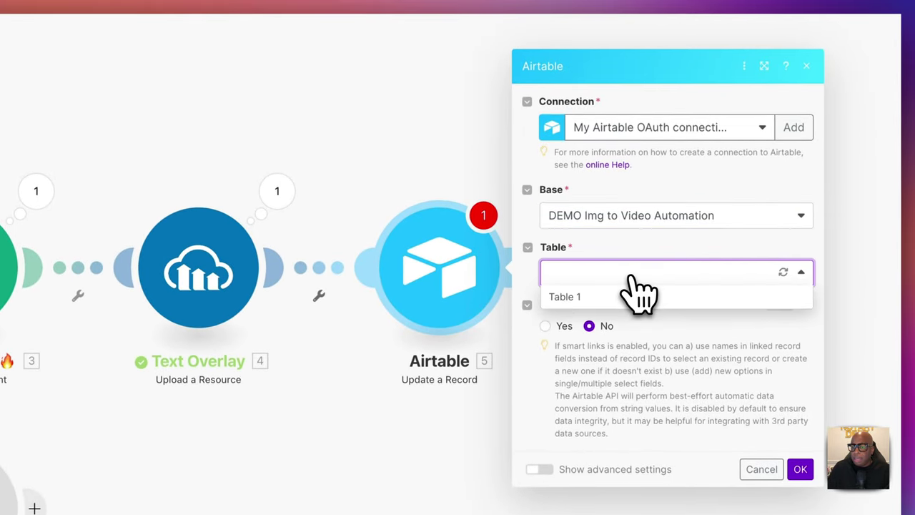
left_click(577, 298)
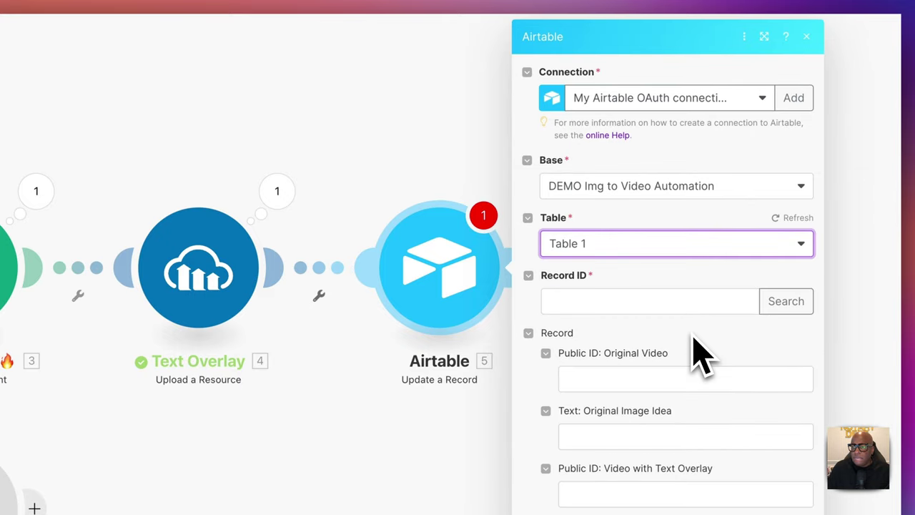
- Map the update's Record ID to the ID from the Airtable Watch Records module
left_click(611, 303)
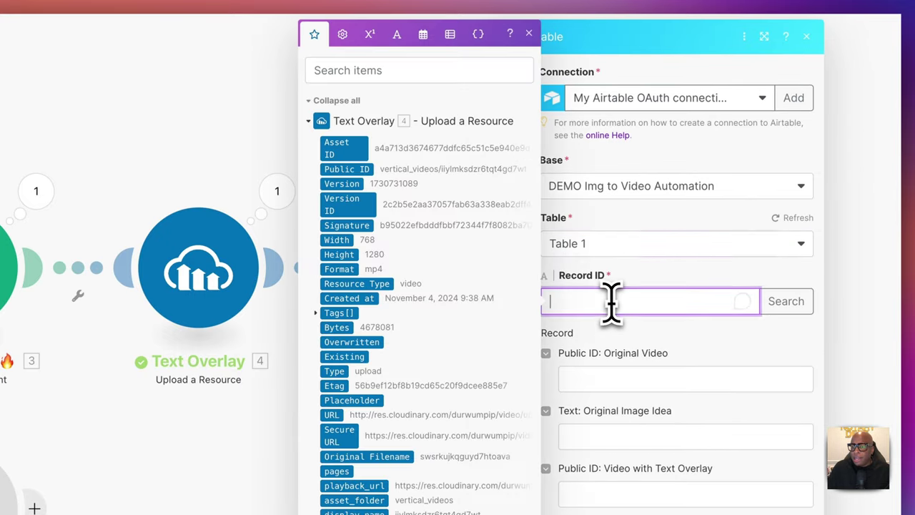
left_click(318, 101)
left_click(358, 318)
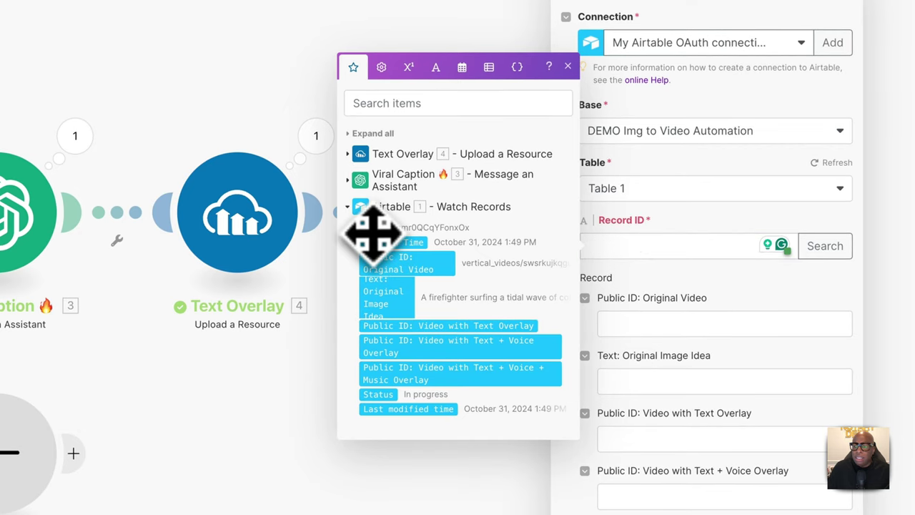
left_click_drag(373, 232, 586, 255)
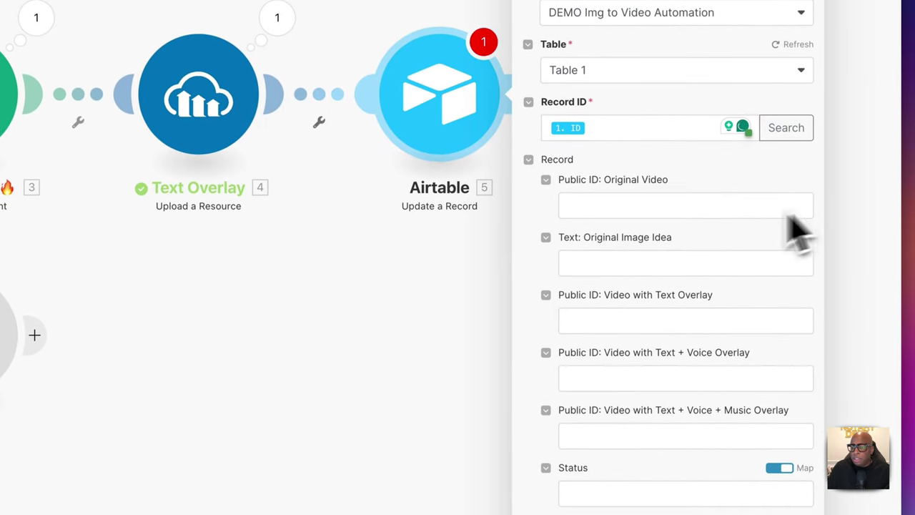
- Map the Public ID: Video with Text Overlay field to Text Overlay's Public ID and save the Airtable module
left_click(639, 322)
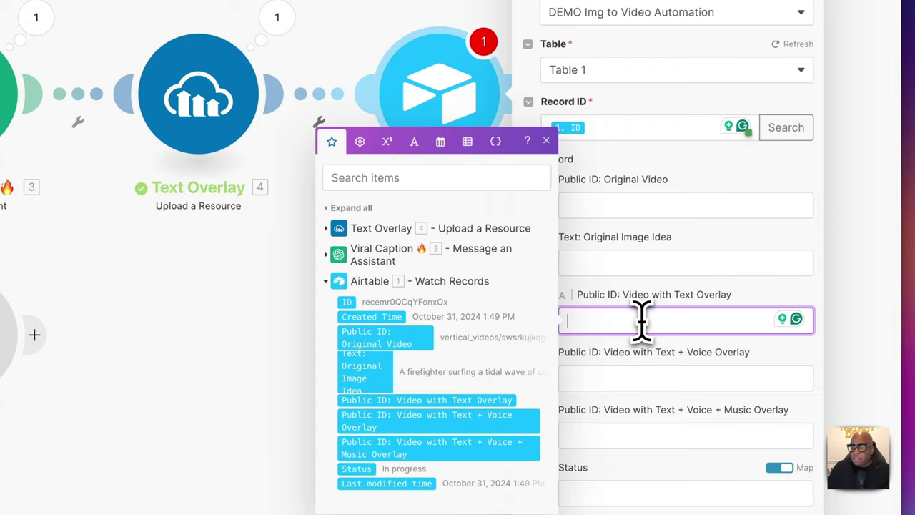
left_click(327, 229)
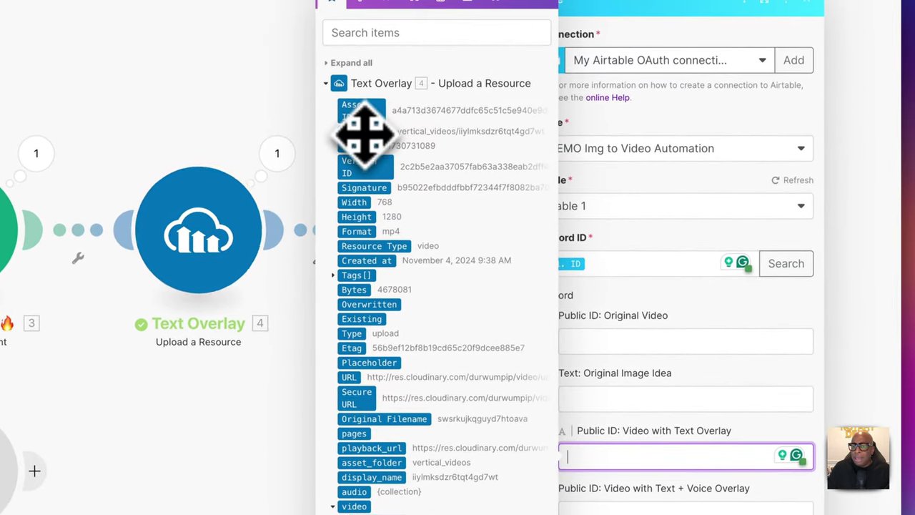
left_click(364, 132)
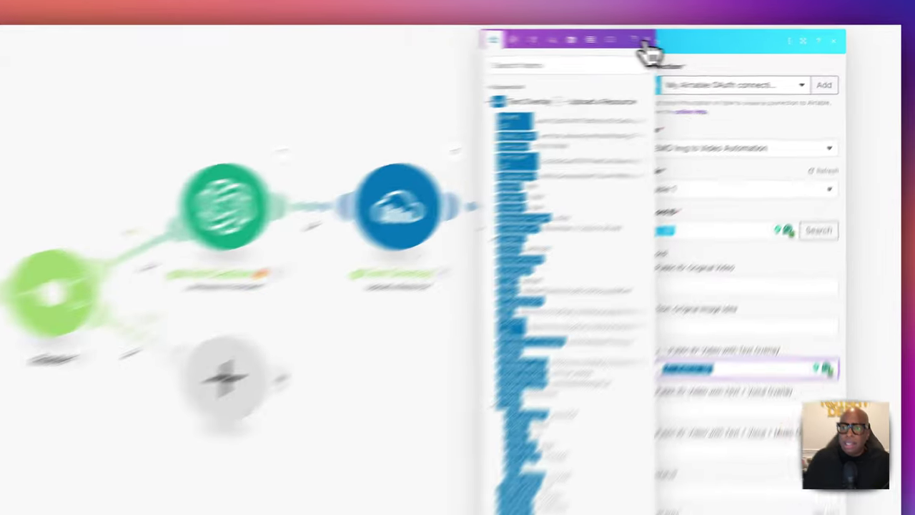
left_click(725, 46)
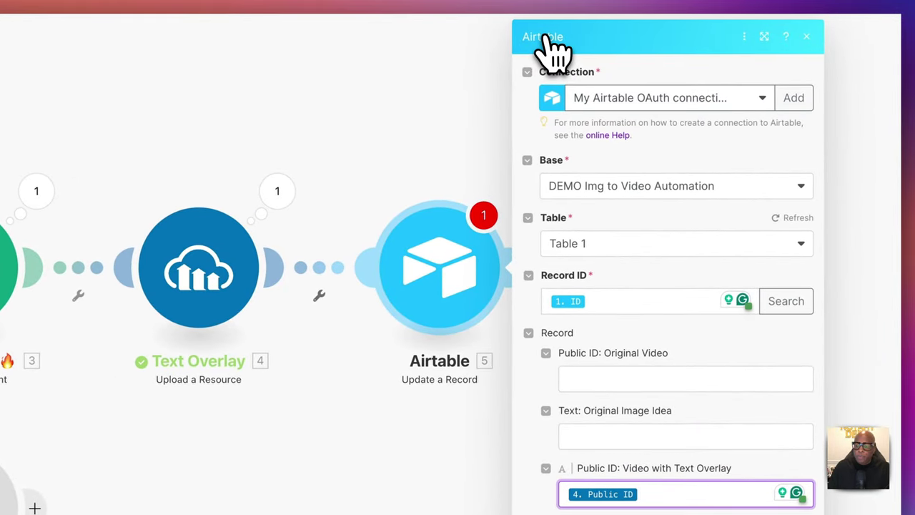
left_click(801, 461)
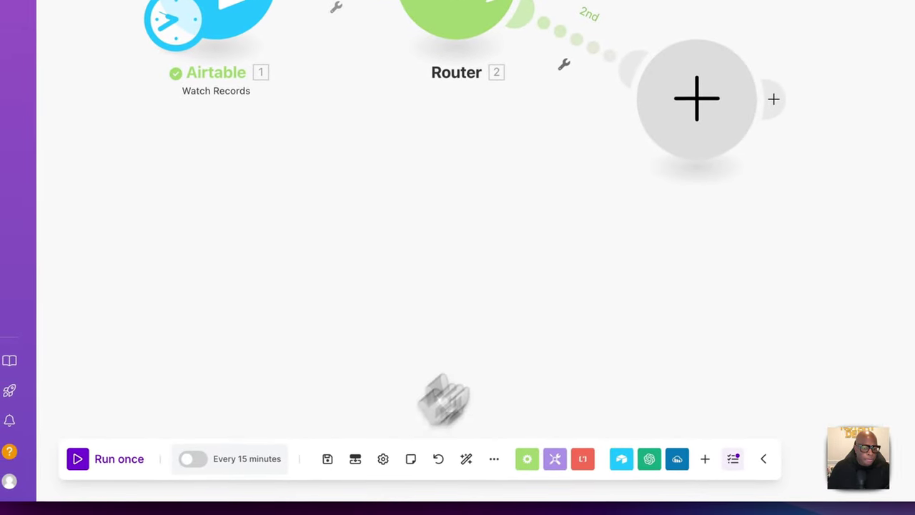
- Add a Tools Set variable module after the Airtable update, storing Text Overlay's Public ID in caption_publicID
left_click(581, 97)
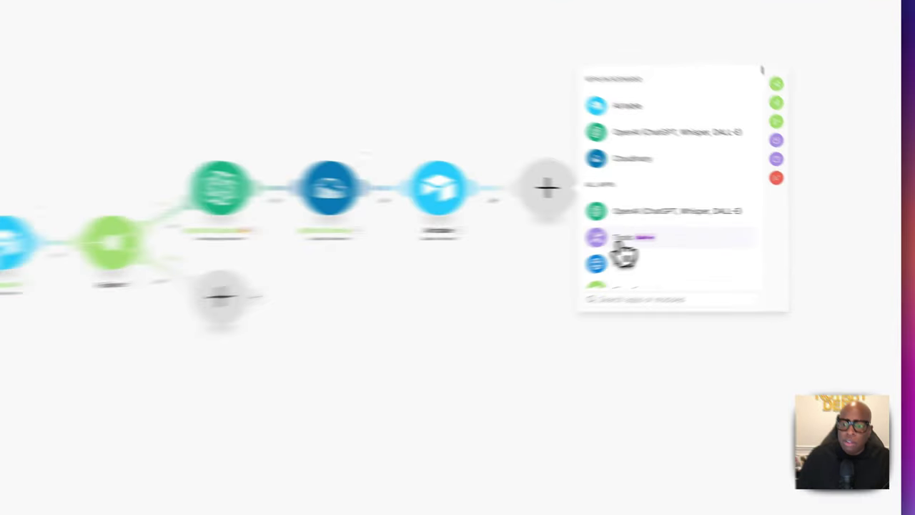
left_click(697, 232)
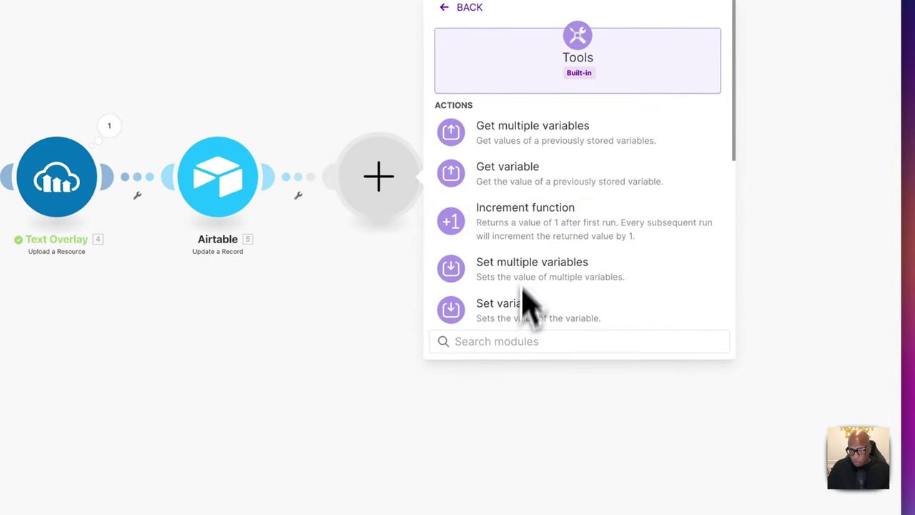
left_click(529, 315)
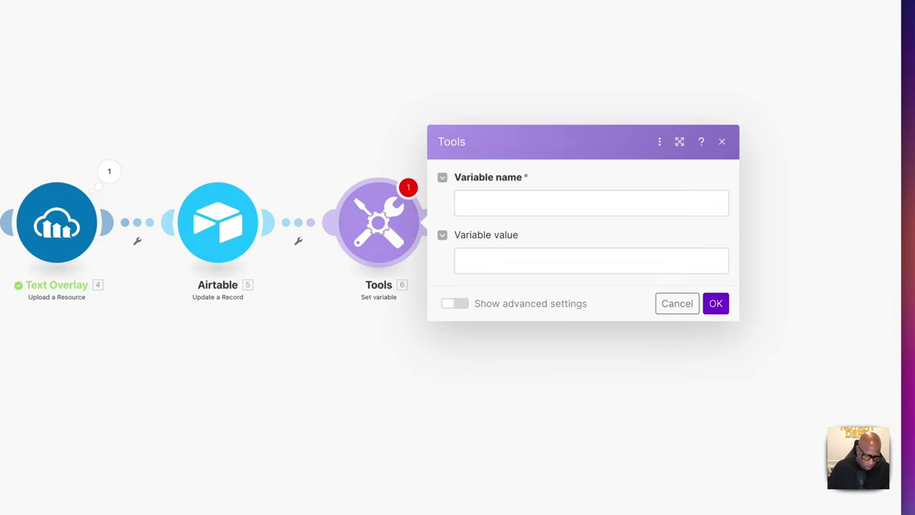
left_click(533, 207)
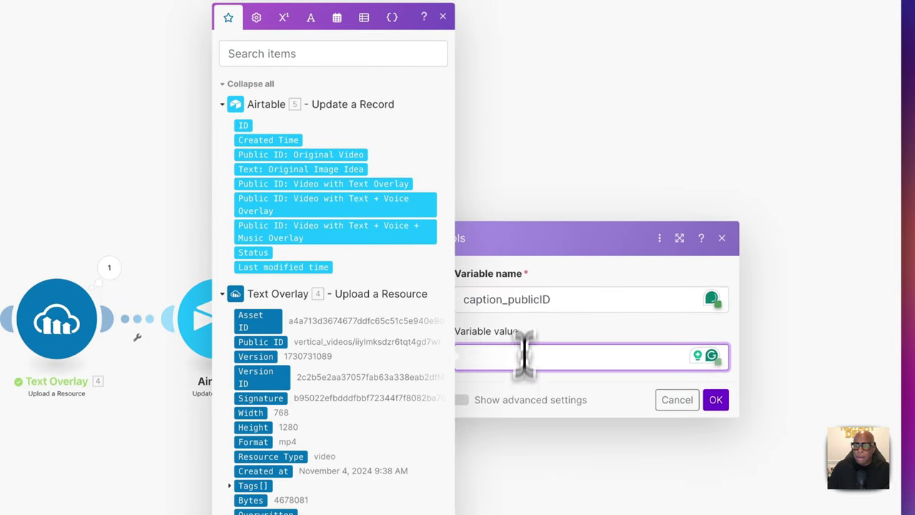
left_click(456, 61)
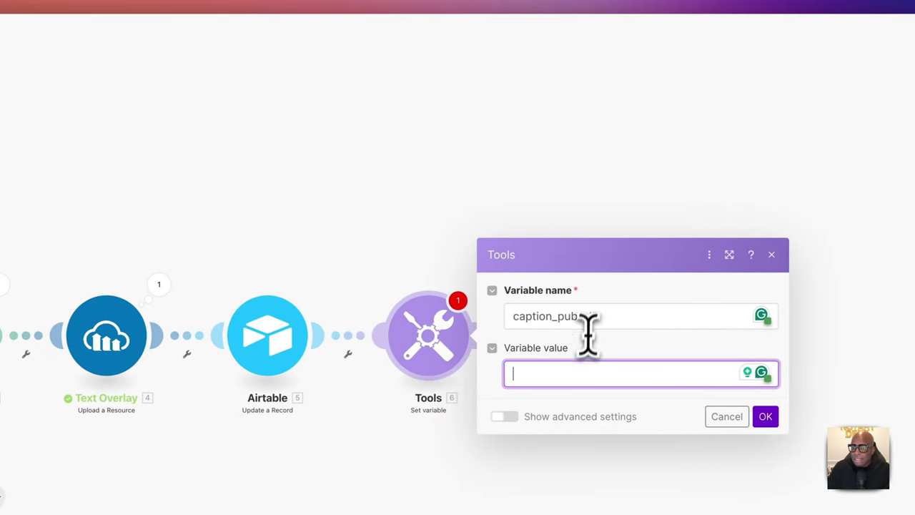
left_click(525, 373)
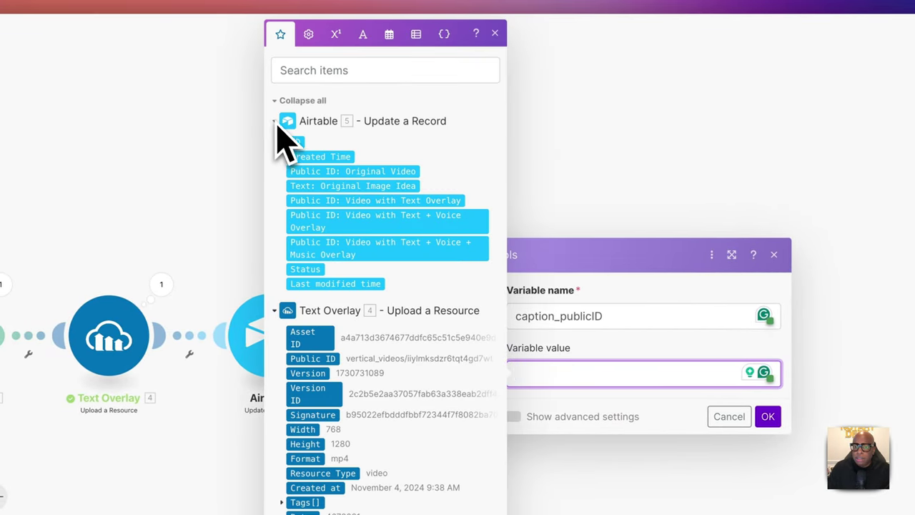
left_click(323, 359)
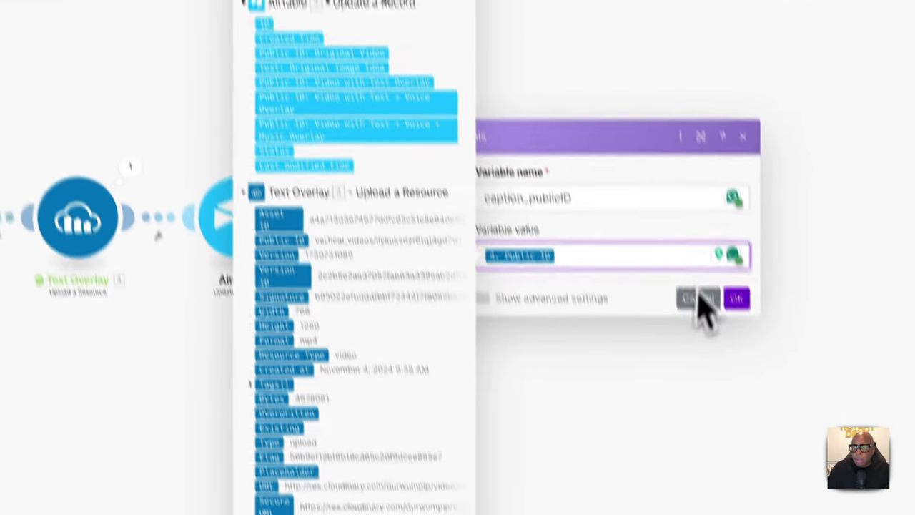
left_click(767, 415)
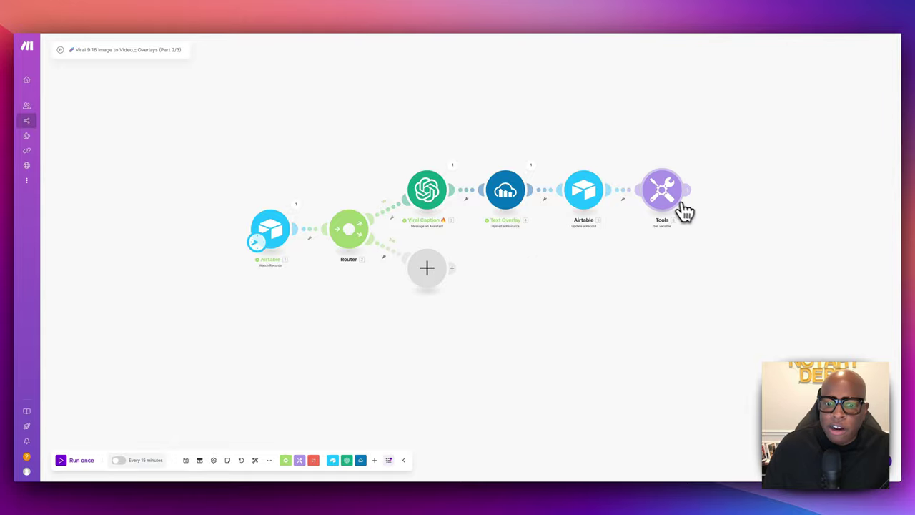
- Add a Tools Get variable module on the router's second route and close its settings with the variable name empty
left_click(430, 272)
left_click(473, 309)
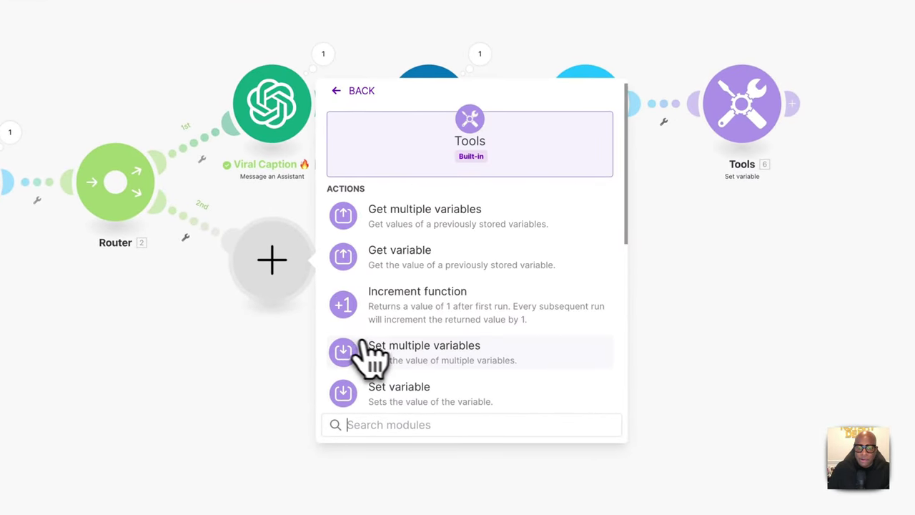
left_click(413, 258)
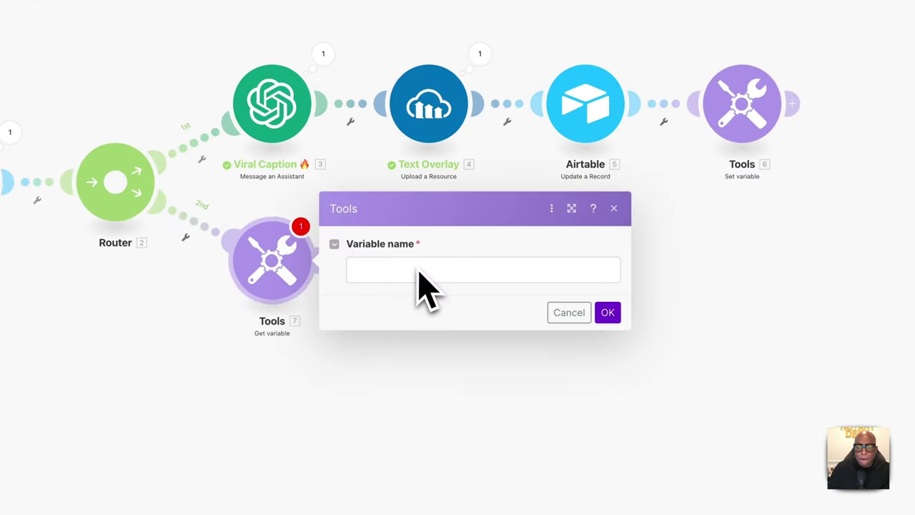
left_click(576, 315)
- Rename the Set variable module at the end of the first route to Save Public 🆔
right_click(769, 100)
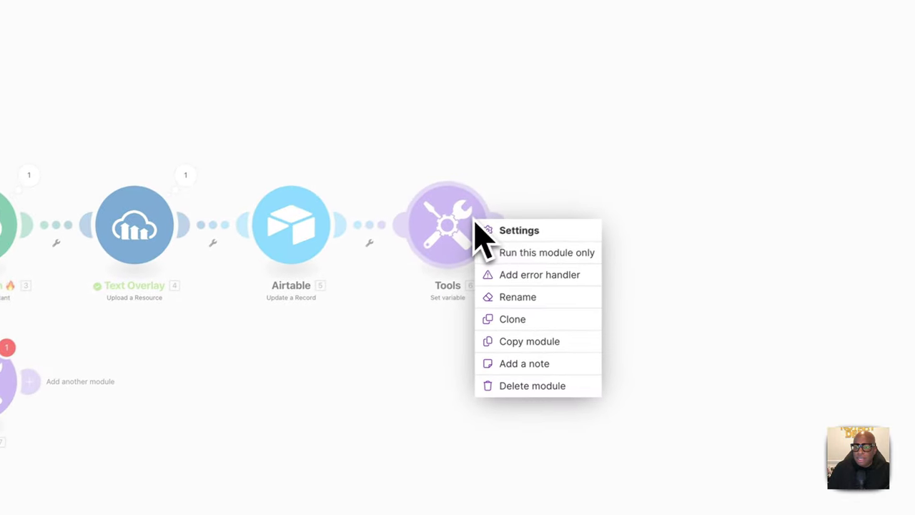
left_click(530, 300)
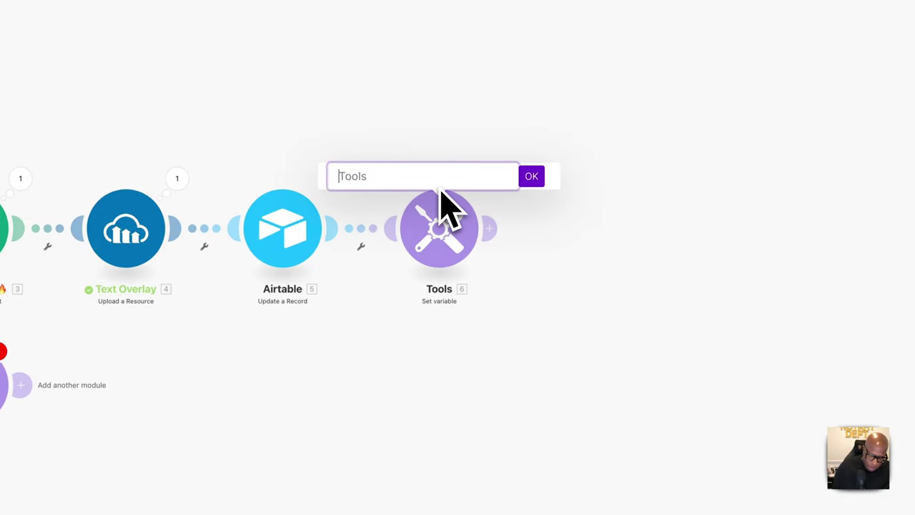
type("Save Public")
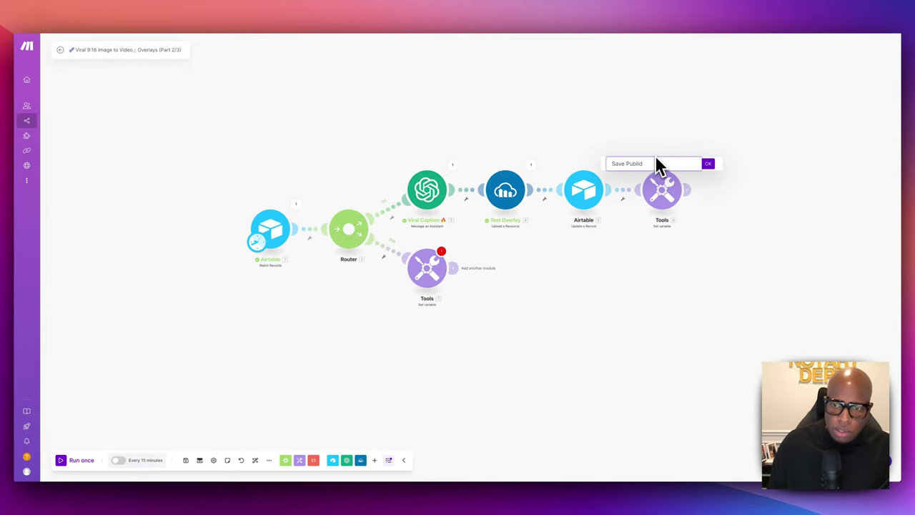
key("BackSpace")
key("BackSpace")
key("BackSpace")
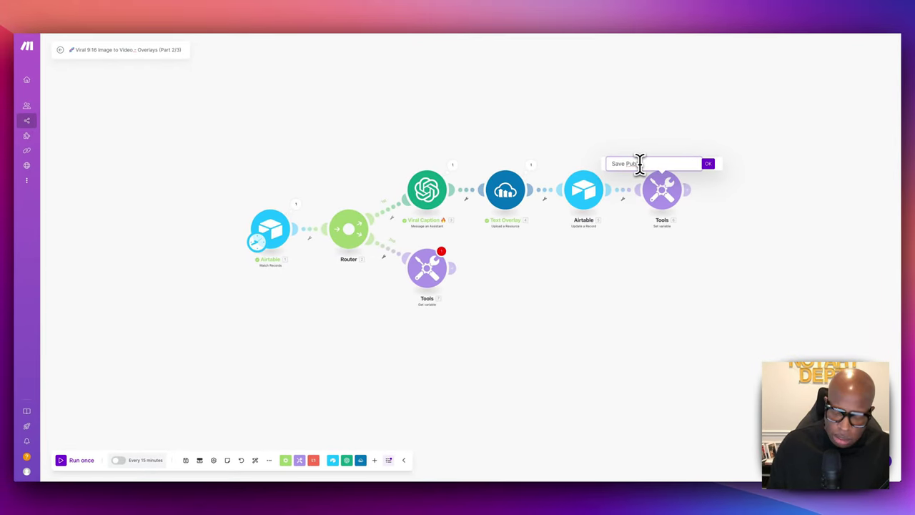
type("lic")
right_click(658, 164)
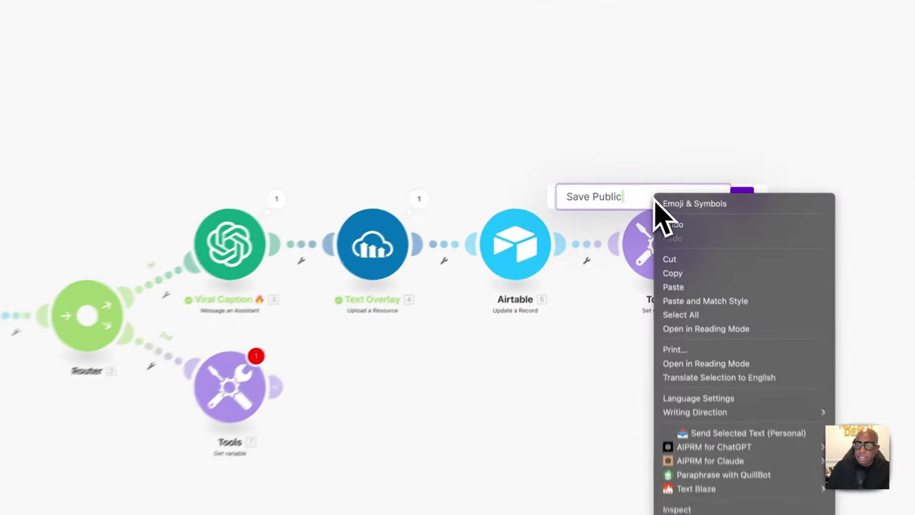
left_click(690, 169)
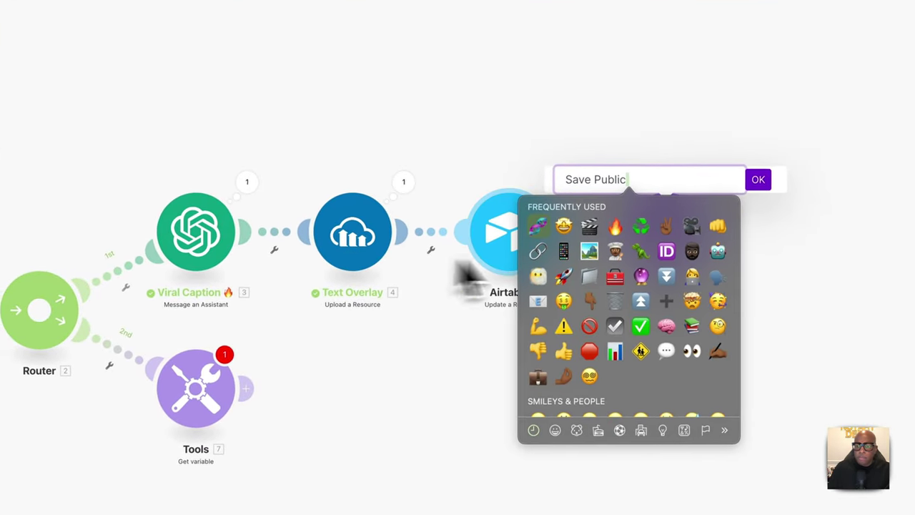
left_click(668, 280)
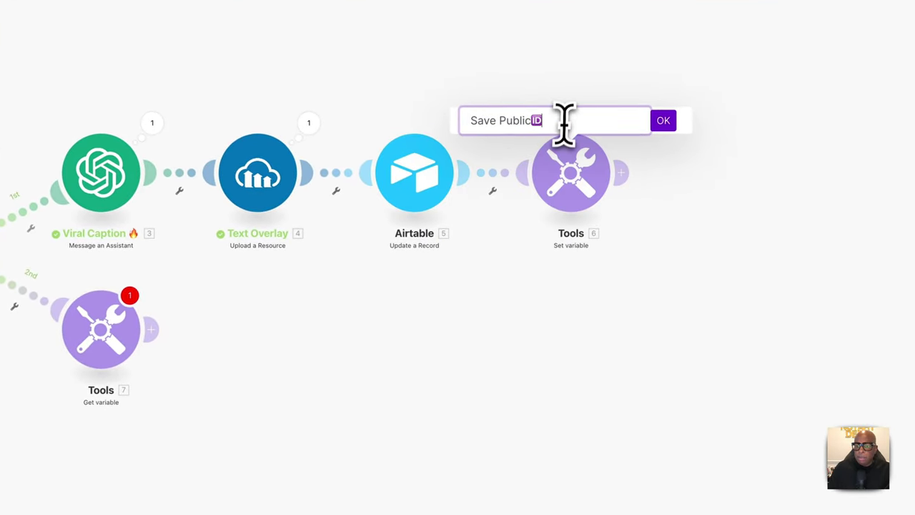
left_click(664, 120)
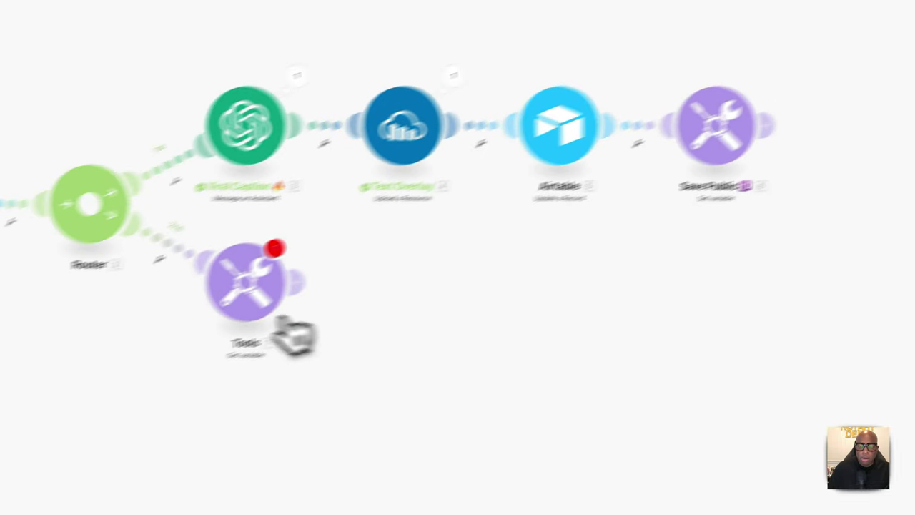
- Rename the Get variable module on the second route to Get Public 🆔
right_click(96, 347)
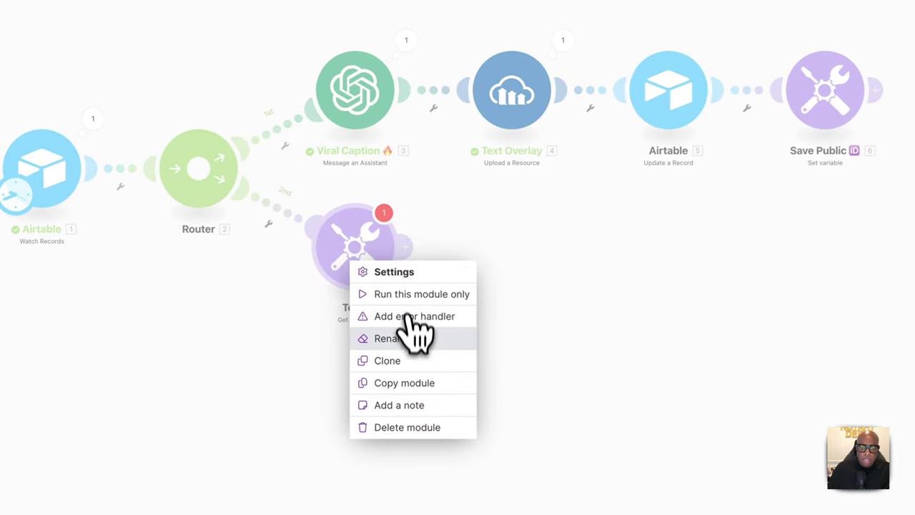
left_click(409, 336)
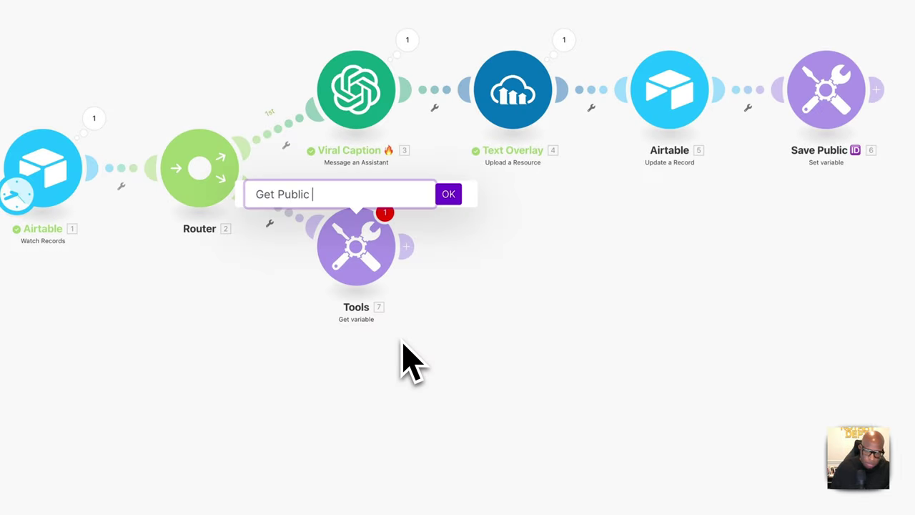
right_click(333, 191)
left_click(361, 200)
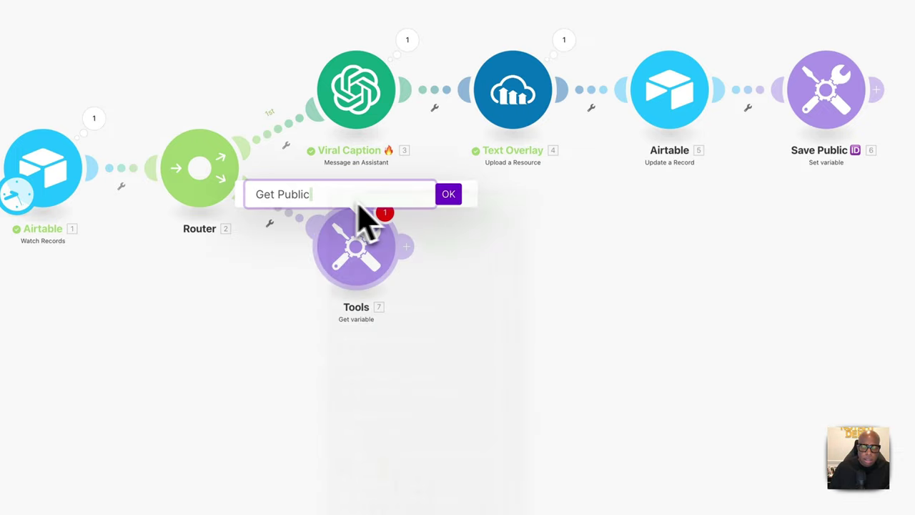
left_click(273, 245)
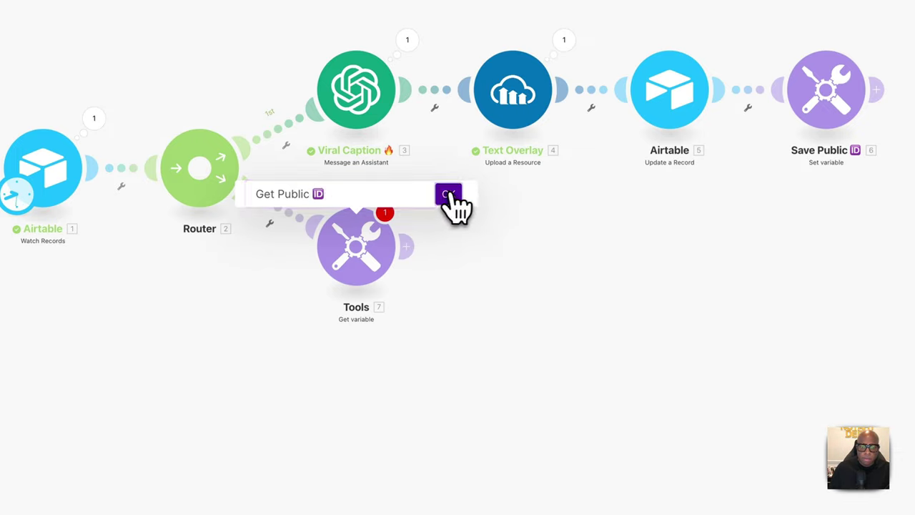
left_click(448, 194)
- Set the Get Public 🆔 module's variable name to caption_publicID and save the module
left_click(366, 270)
left_click(434, 256)
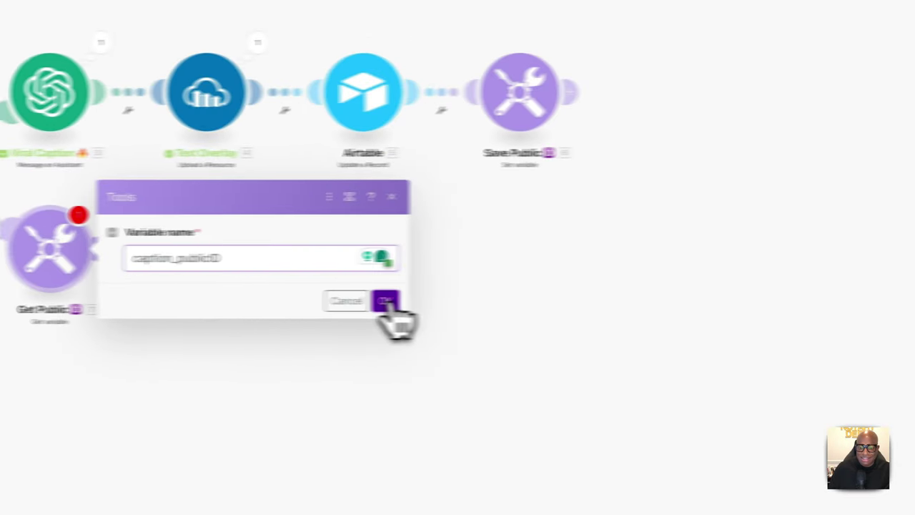
left_click(684, 296)
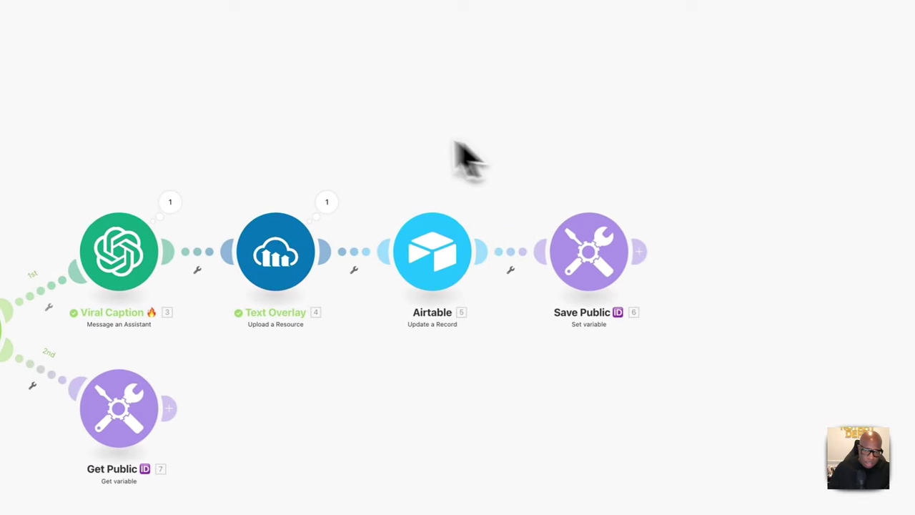
- Copy the Text Overlay, Airtable update and Save Public 🆔 modules together and paste the copies beside Get Public 🆔
left_click_drag(263, 100, 629, 336)
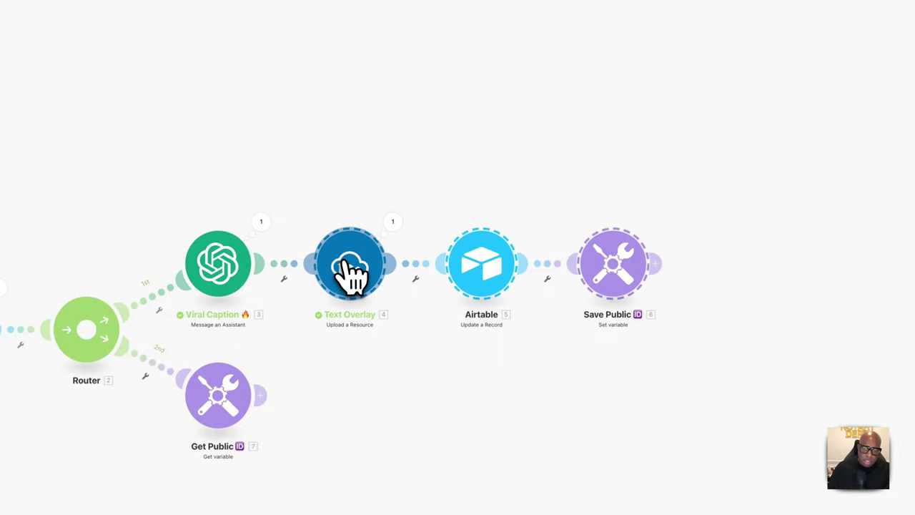
right_click(350, 273)
left_click(393, 280)
right_click(460, 223)
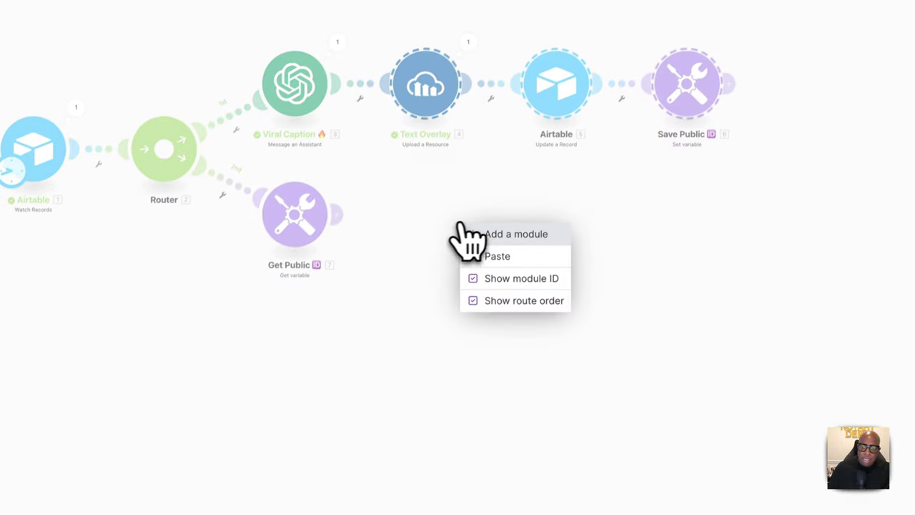
left_click(502, 248)
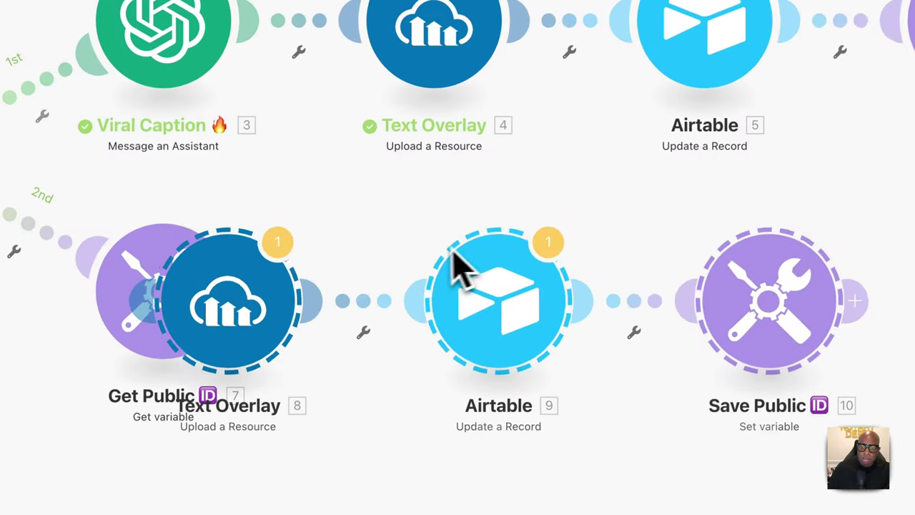
- Connect the pasted module chain to Get Public 🆔 on the router's second route and clear the selection
left_click_drag(479, 319, 665, 315)
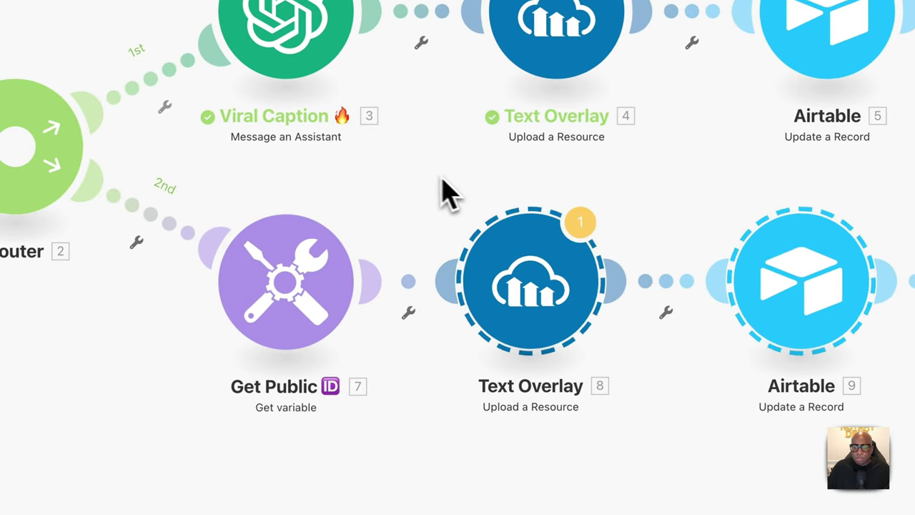
left_click(510, 306)
left_click(470, 337)
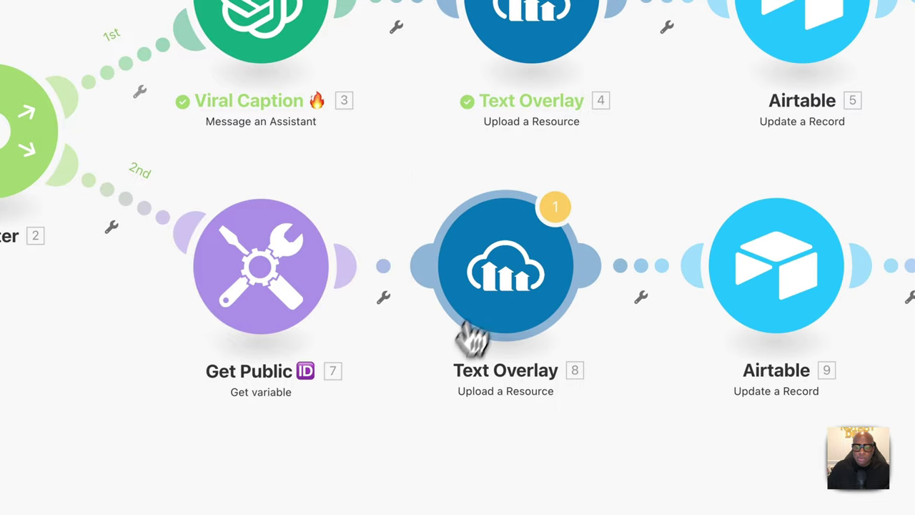
- Rename the copied Cloudinary Text Overlay module on the second route to Music Overlay
right_click(536, 306)
left_click(557, 363)
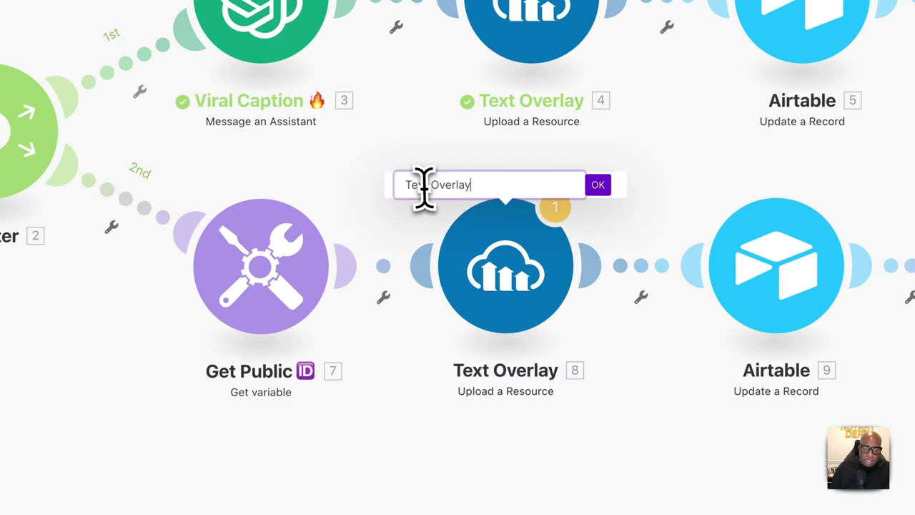
left_click(382, 187)
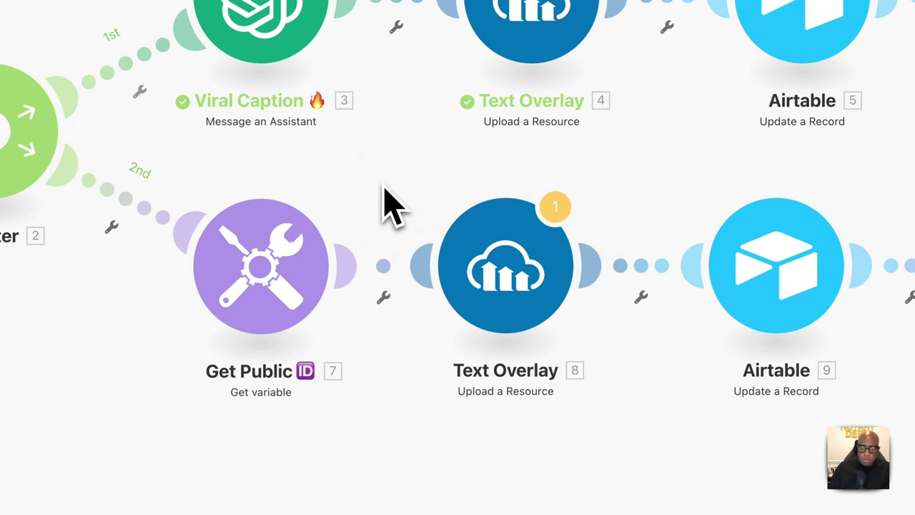
right_click(537, 309)
left_click(581, 381)
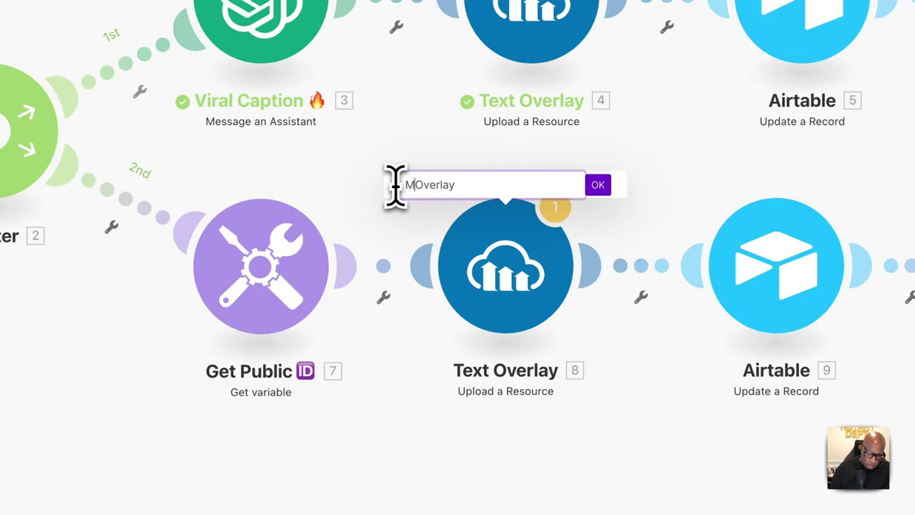
left_click(599, 186)
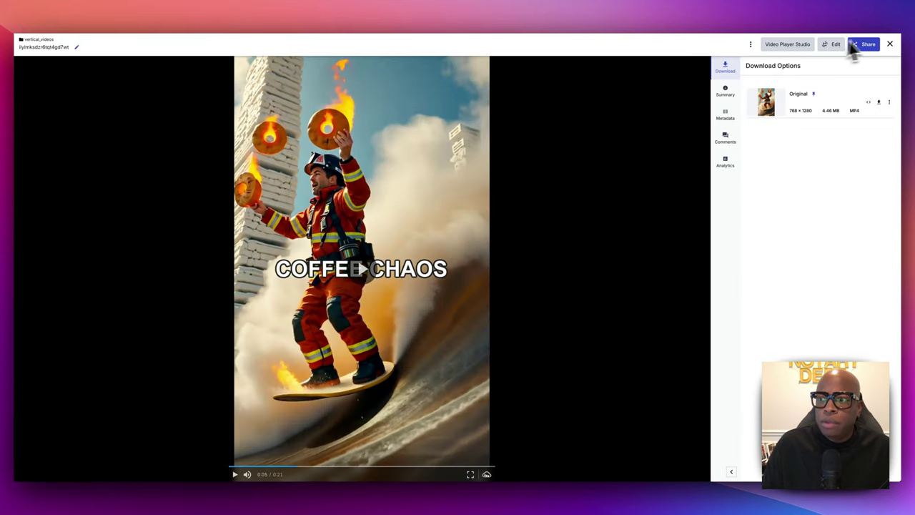
- In Cloudinary's vertical_videos folder, open the TheGame_Bounce_dwmk5y audio asset, preview its playback and view its summary
left_click(892, 47)
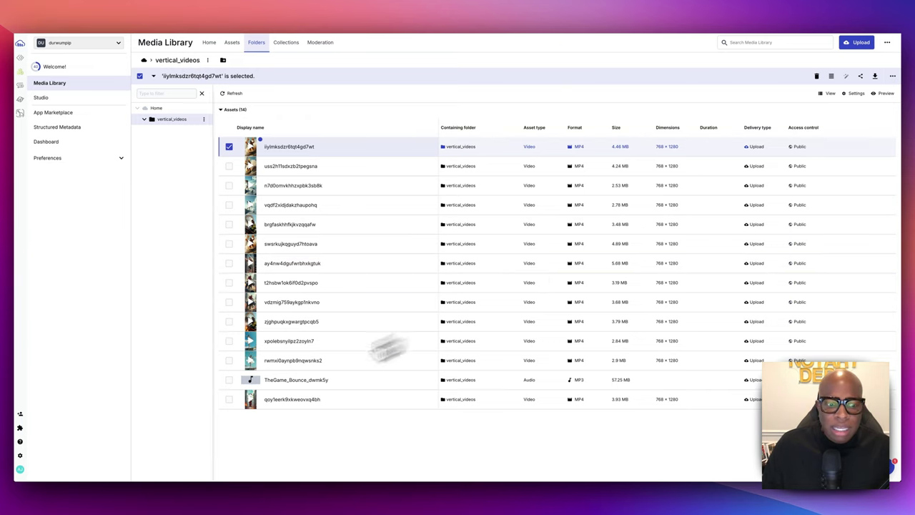
left_click(288, 389)
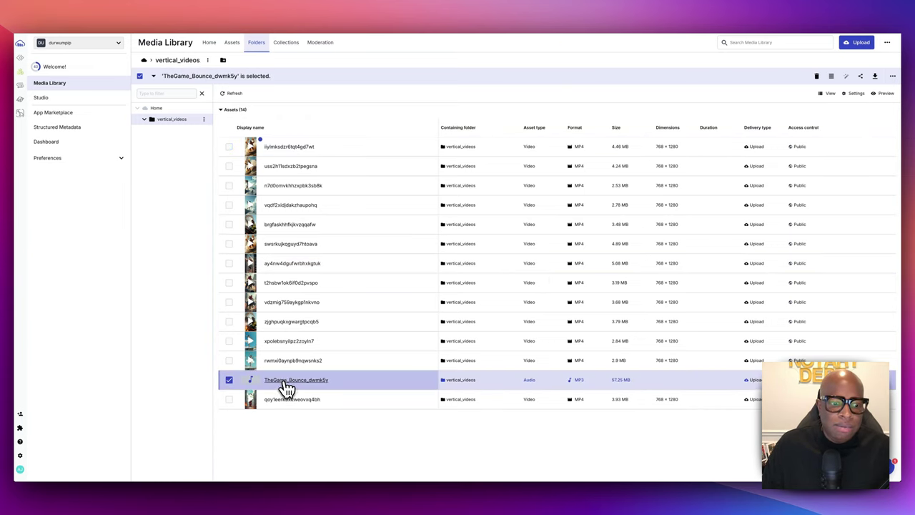
left_click(286, 387)
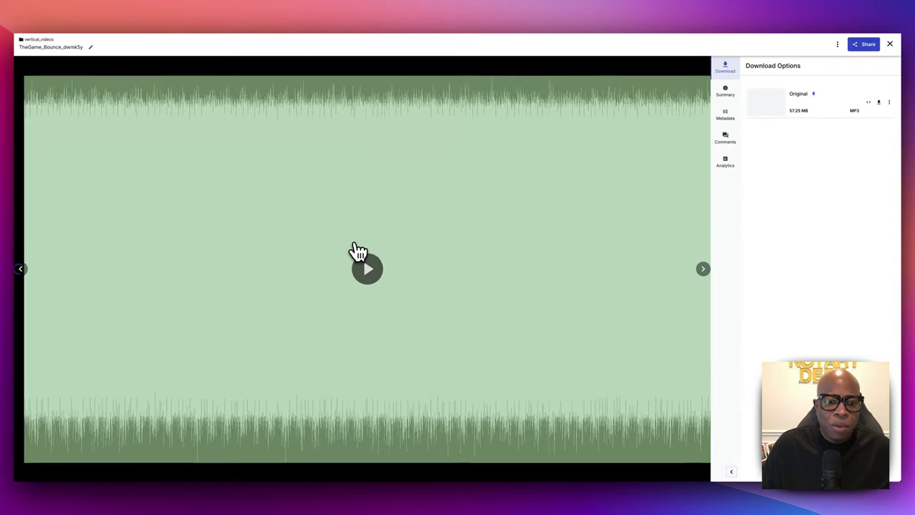
left_click(362, 269)
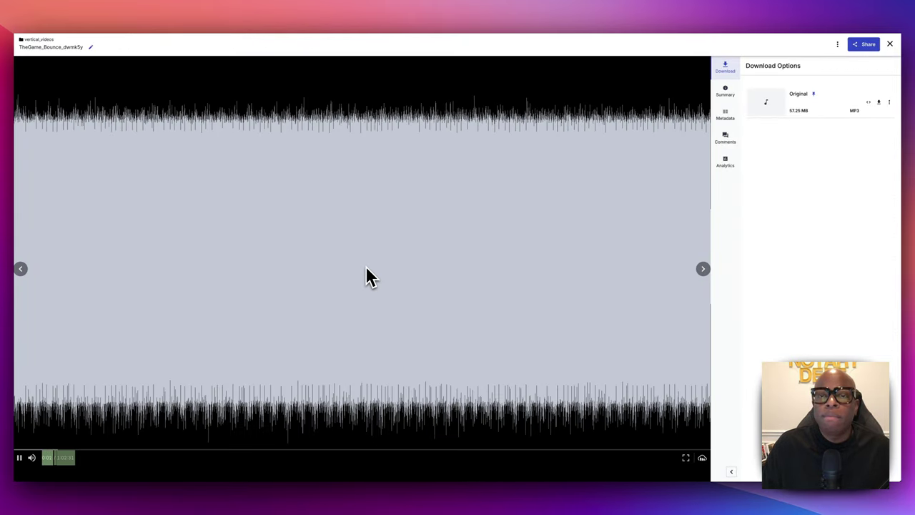
left_click(366, 276)
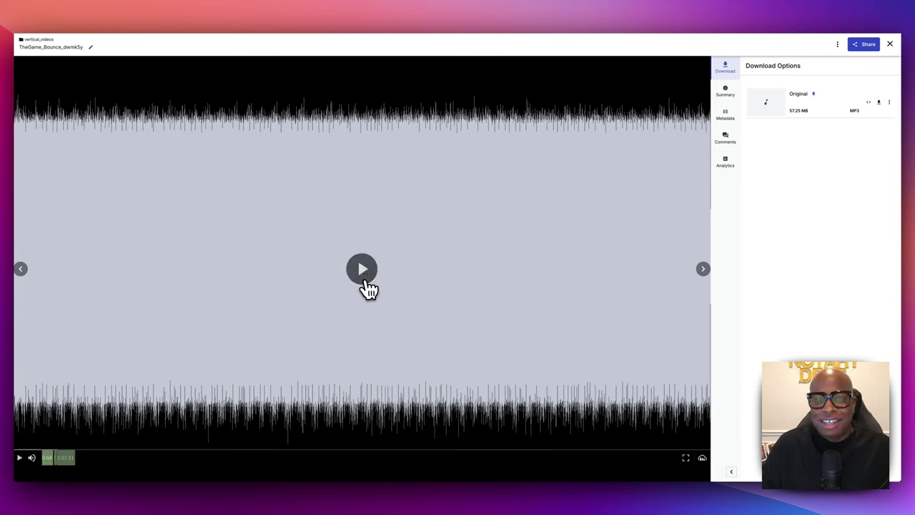
left_click(371, 285)
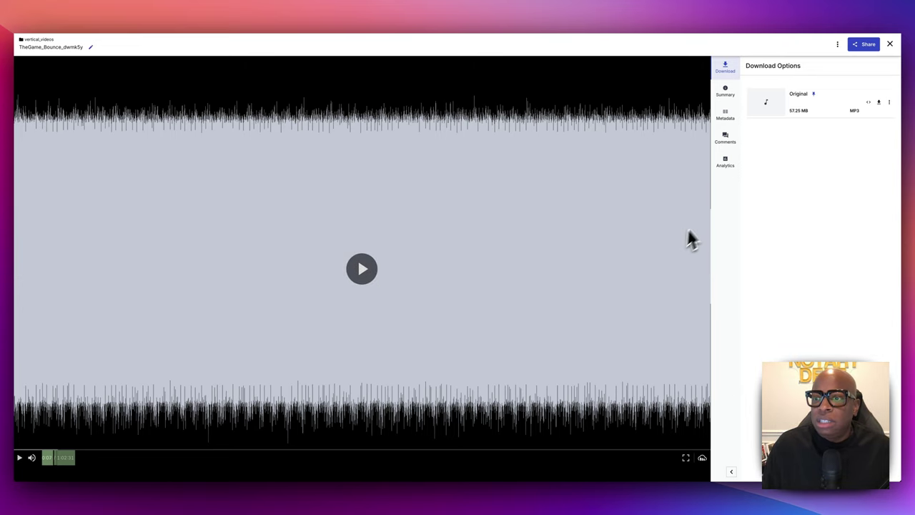
left_click(725, 93)
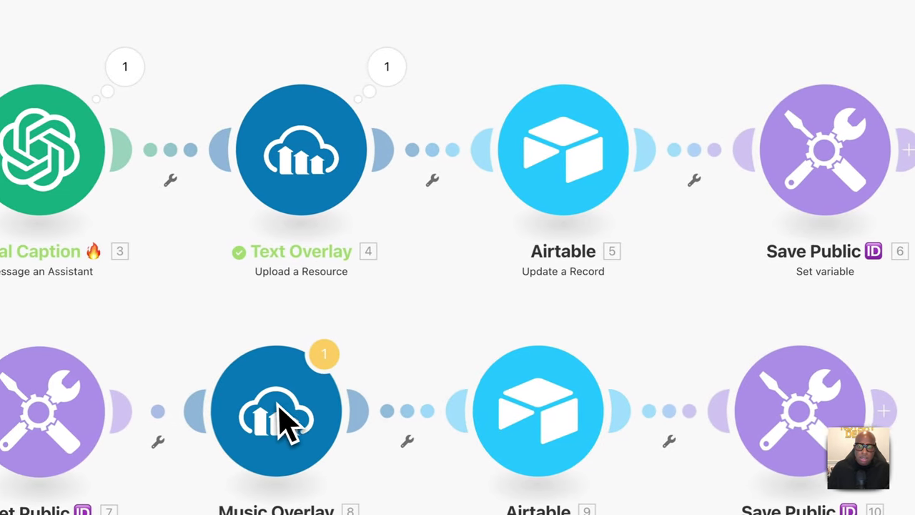
- In Make, replace Music Overlay's File URL with the l_audio:TheGame_Bounce_dwmk5y/e_volume:-75/fl_layer_apply/ MP4 upload URL, removing its 18.caption_publicID reference
left_click(114, 432)
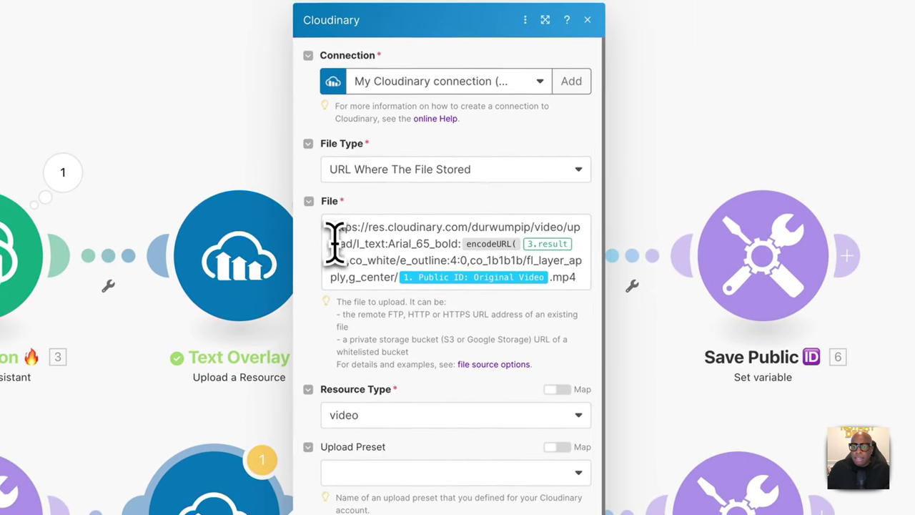
left_click(334, 243)
key("ctrl+a")
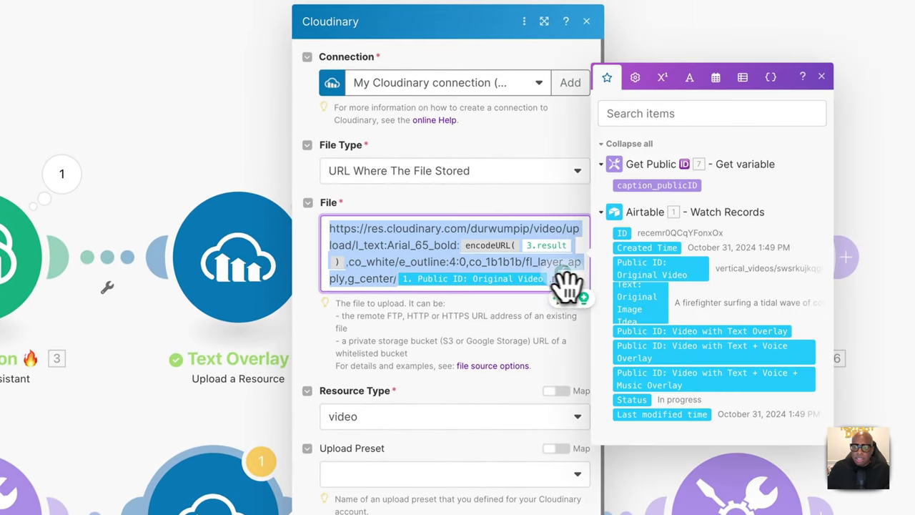
key("ctrl+v")
left_click(501, 318)
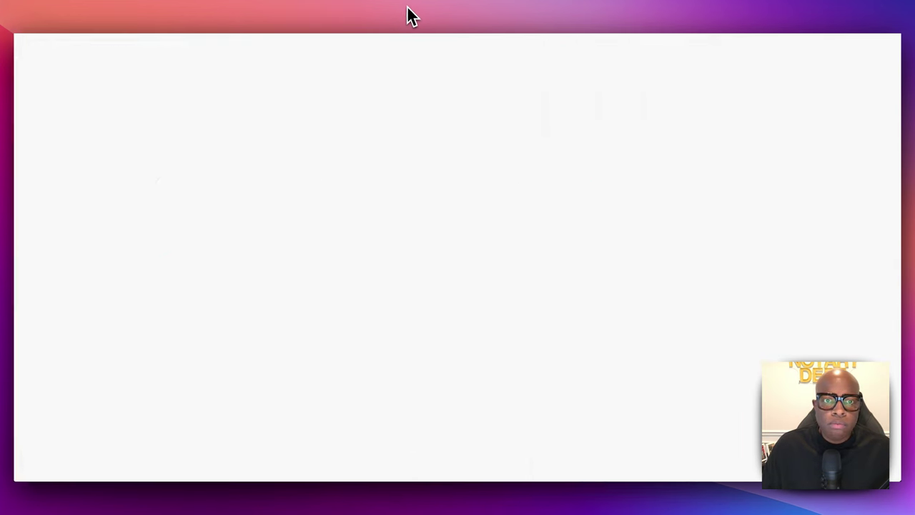
left_click(671, 165)
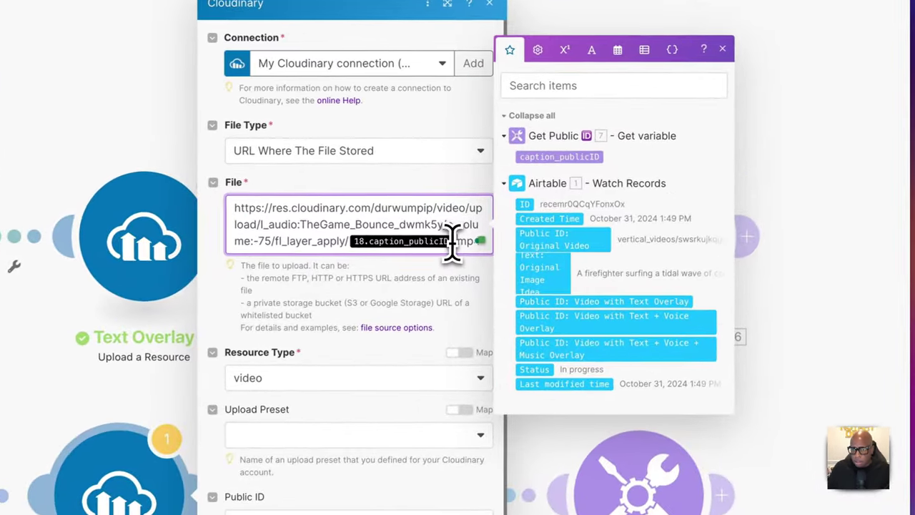
key("BackSpace")
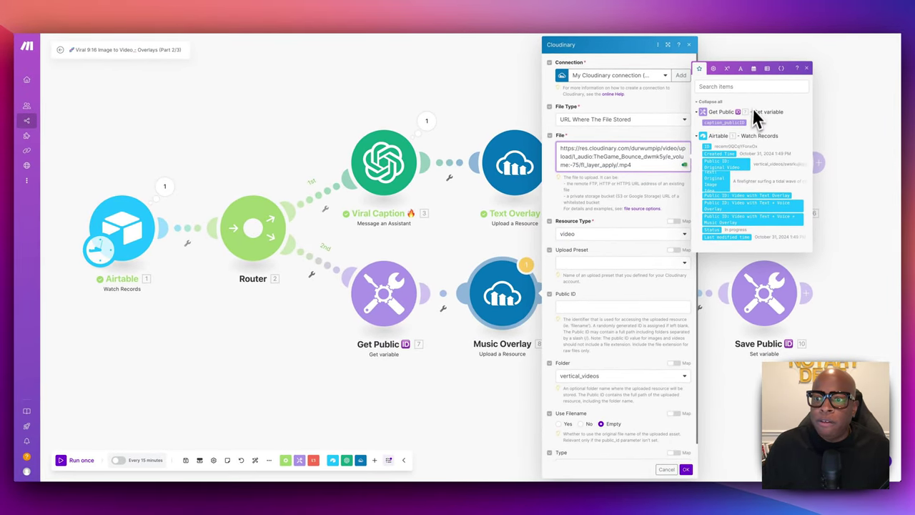
- Insert Get Public 🆔's caption_publicID variable into Music Overlay's File URL after fl_layer_apply/ and confirm the module settings
left_click(723, 123)
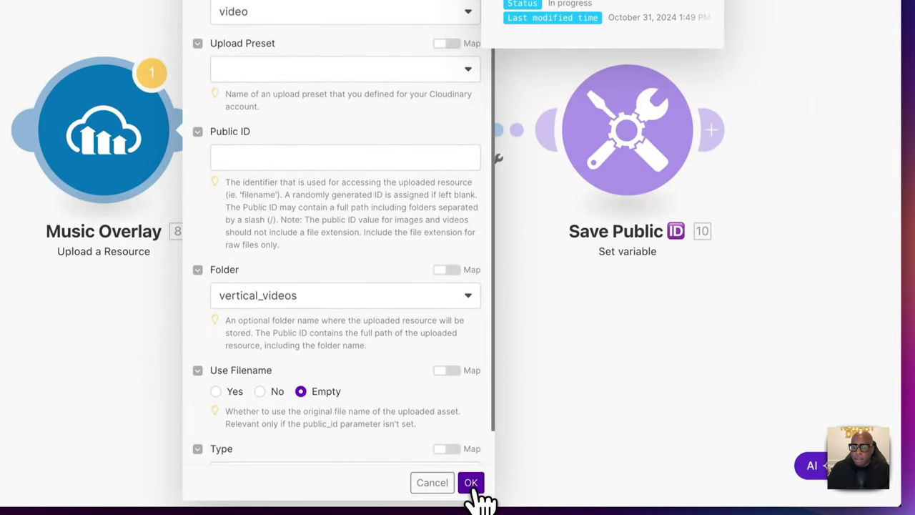
left_click(470, 486)
- Check the Public ID: Video with Text Overlay mapping in the second route's Airtable Update a Record module and accept its settings
left_click(368, 143)
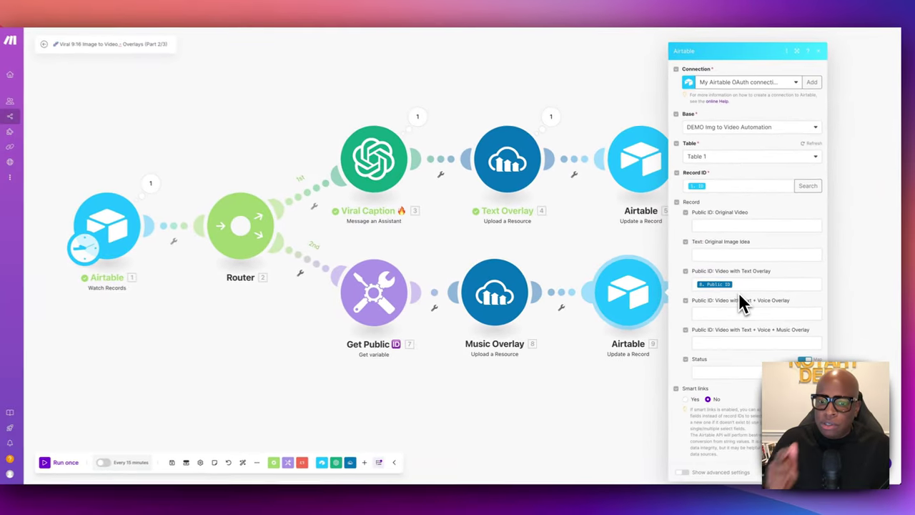
left_click(741, 286)
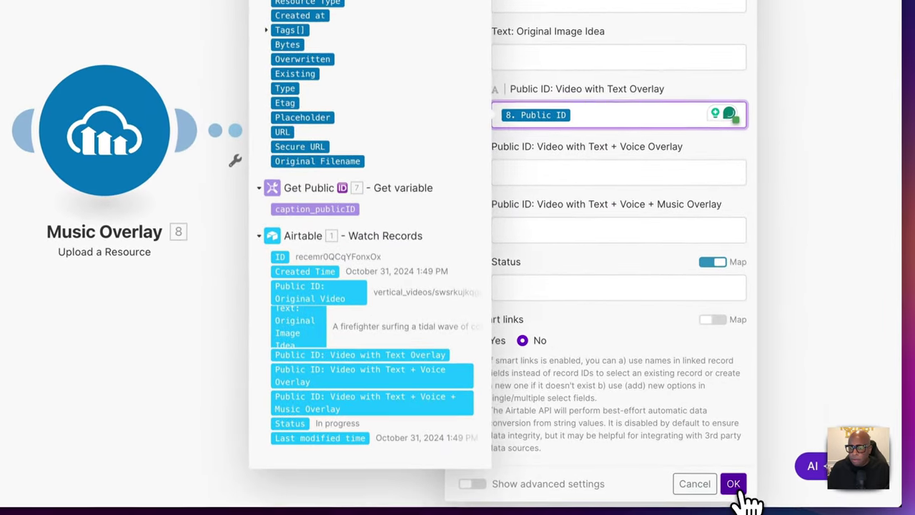
left_click(731, 484)
- Set the second route's Save Public 🆔 variable name to music_publicID and map its value to Music Overlay's Public ID
left_click(627, 246)
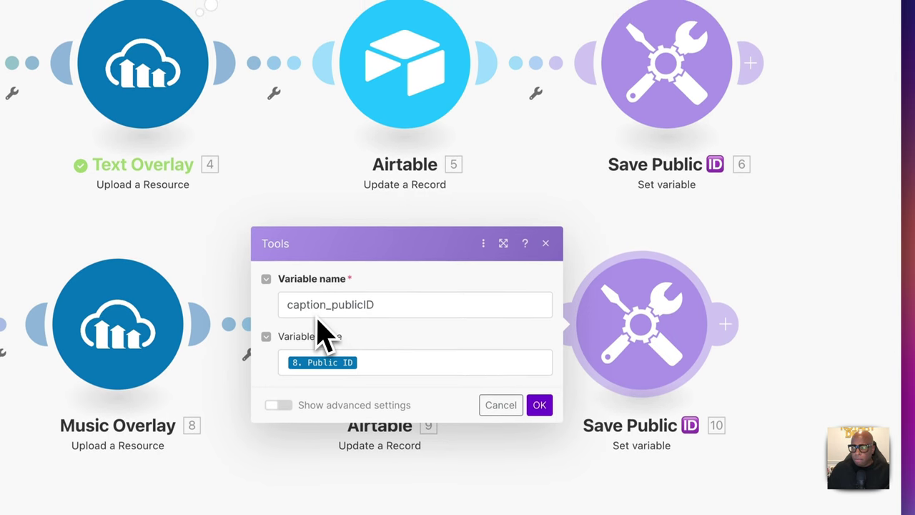
left_click_drag(324, 308, 266, 306)
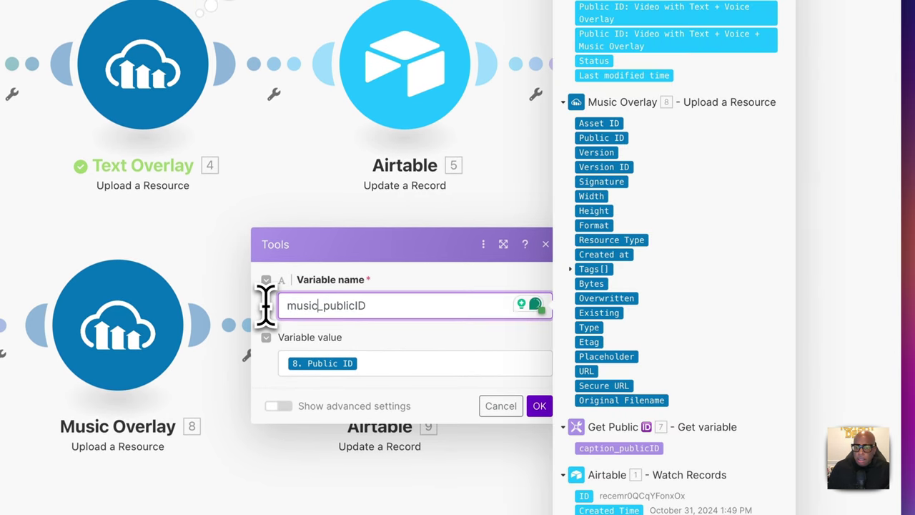
left_click(418, 364)
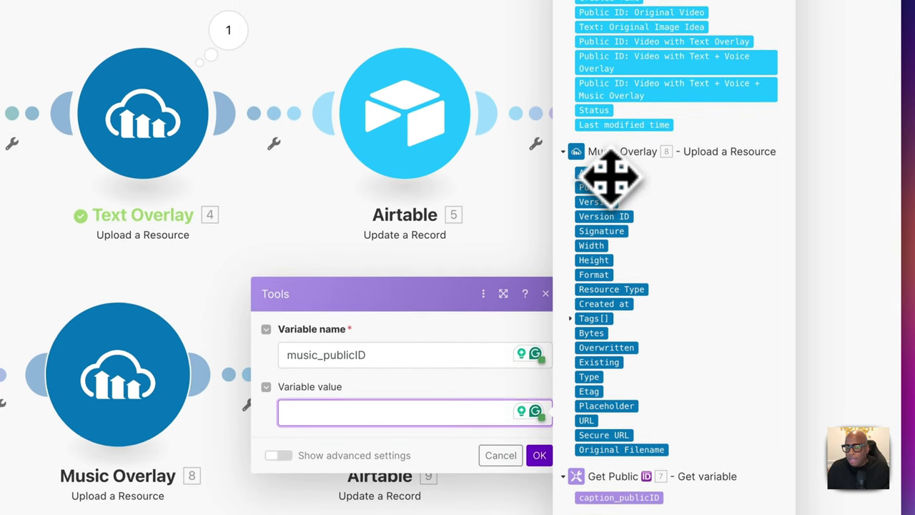
left_click(610, 175)
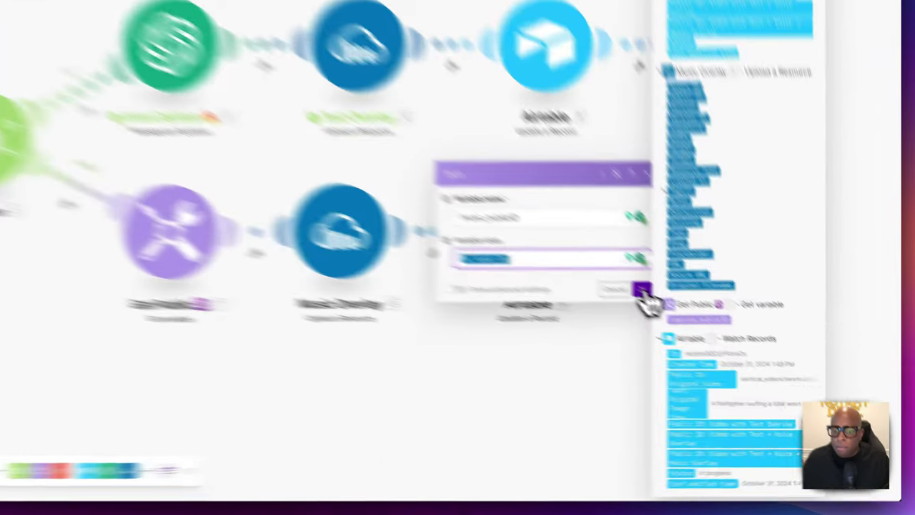
left_click(721, 334)
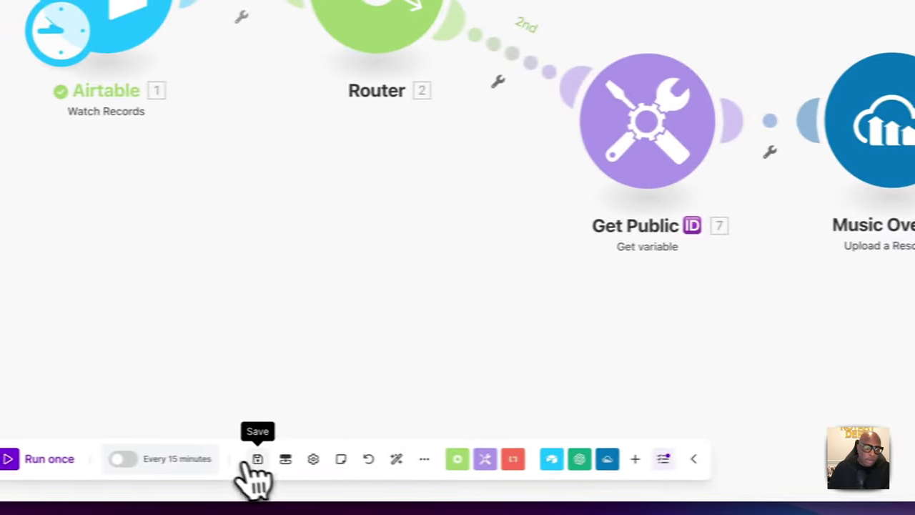
- Save the scenario and auto-align its modules on the canvas
scroll(500, 343, "down", 1)
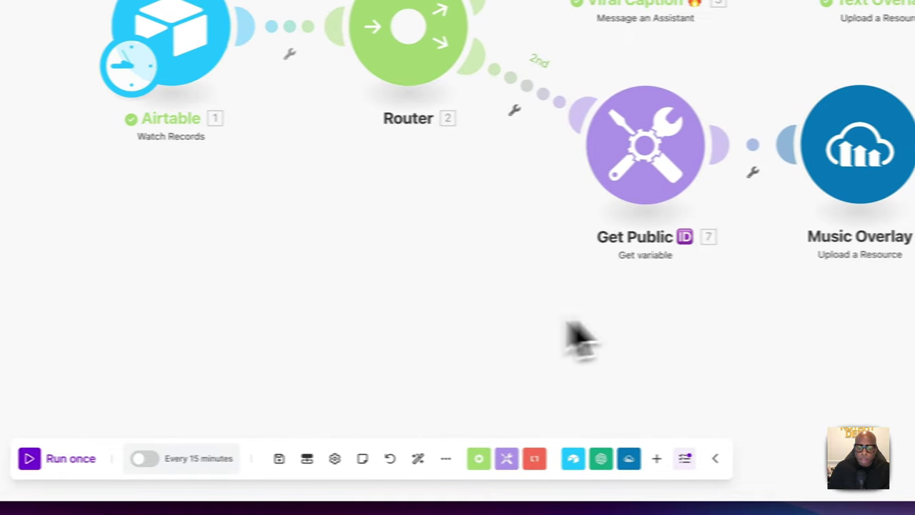
left_click(471, 458)
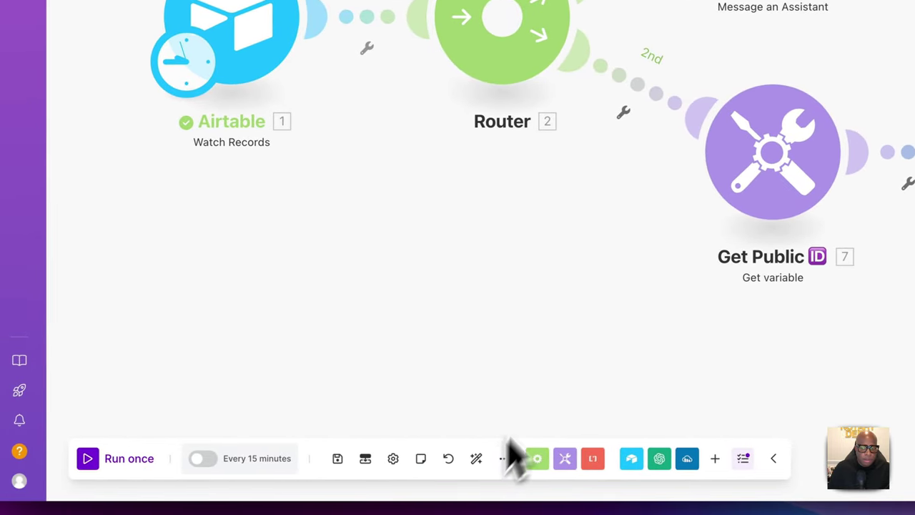
left_click_drag(565, 361, 567, 292)
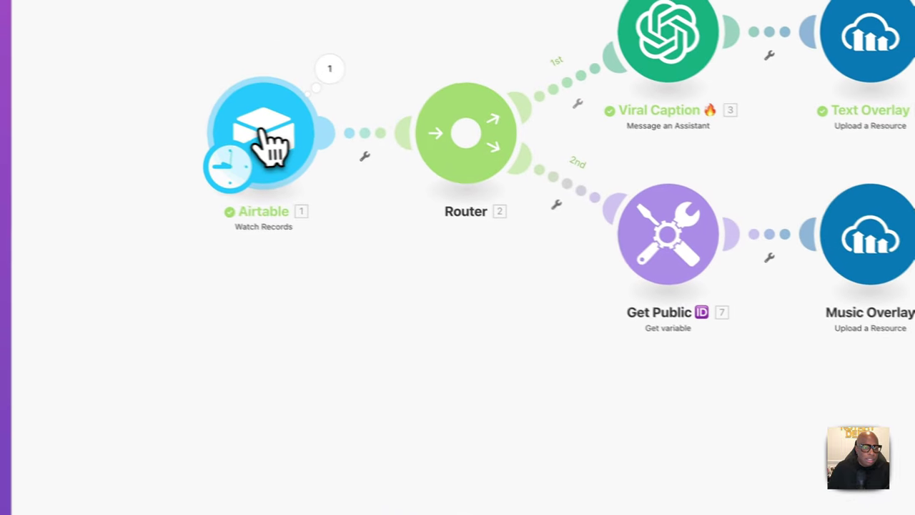
- Set the Airtable Watch Records trigger to start from All records and run the scenario once
right_click(261, 136)
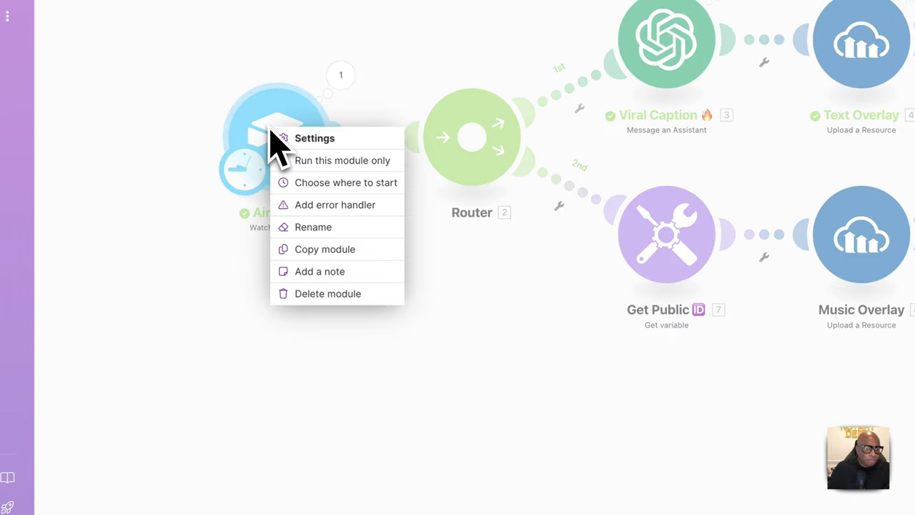
left_click(345, 184)
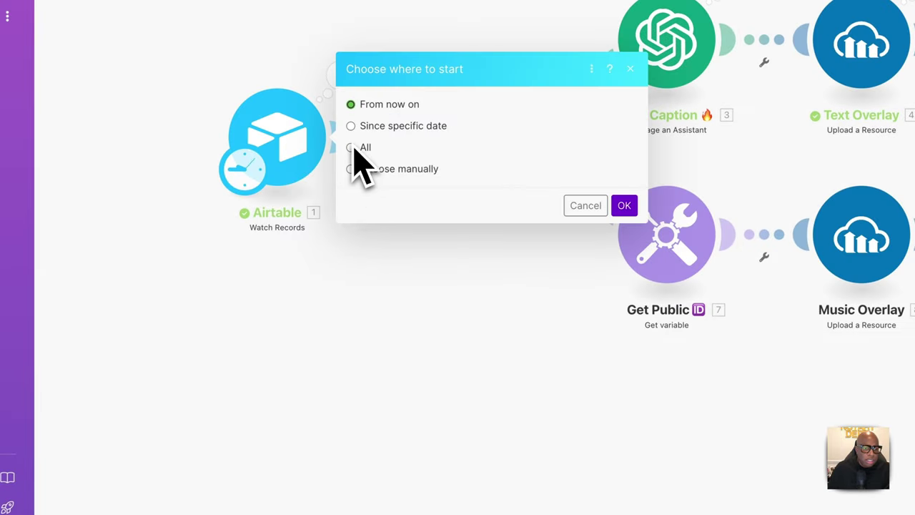
left_click(625, 207)
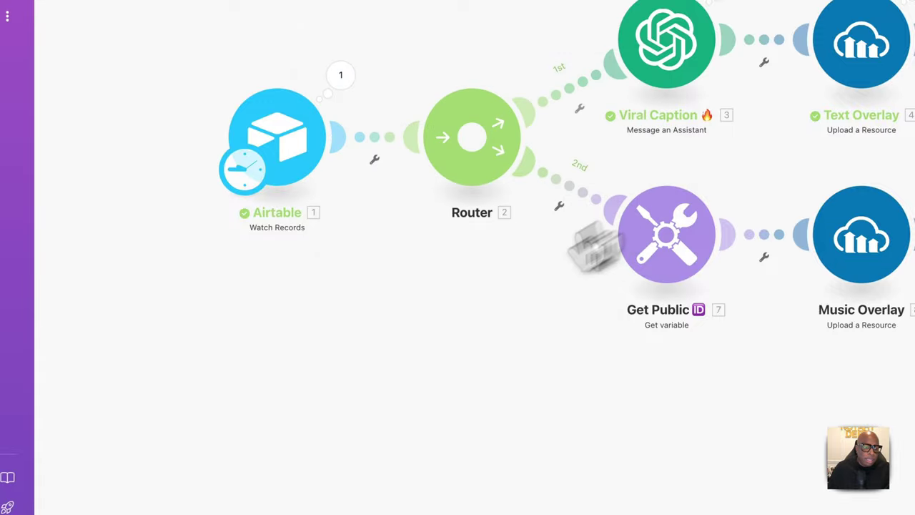
left_click(129, 478)
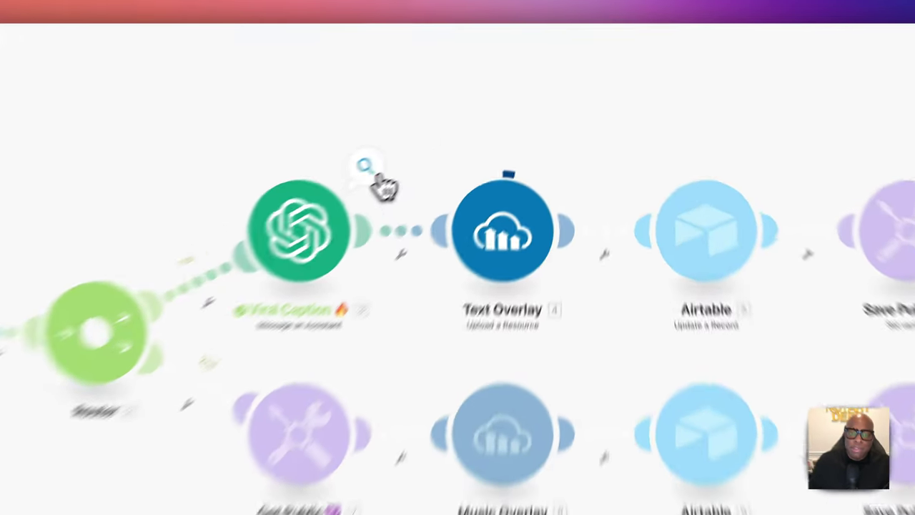
- Inspect the Viral Caption module's input and output bundles during the run and close the details
left_click(447, 128)
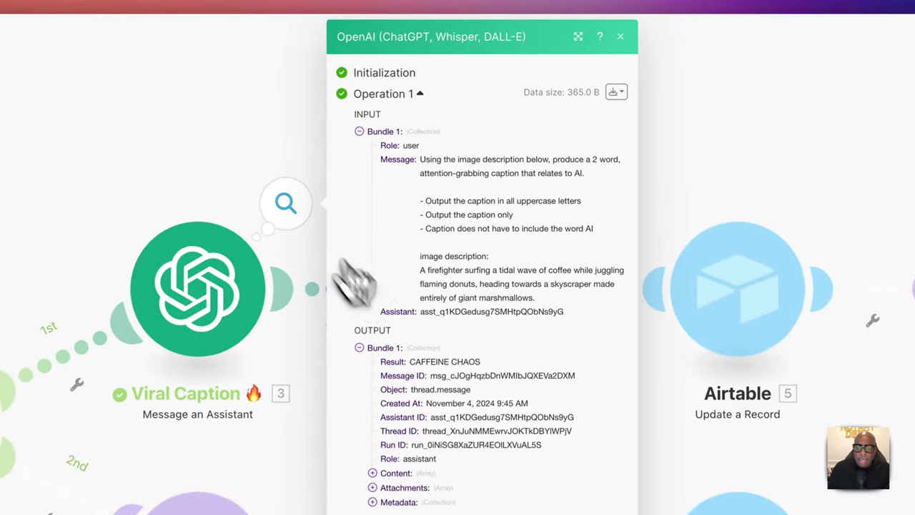
left_click(620, 37)
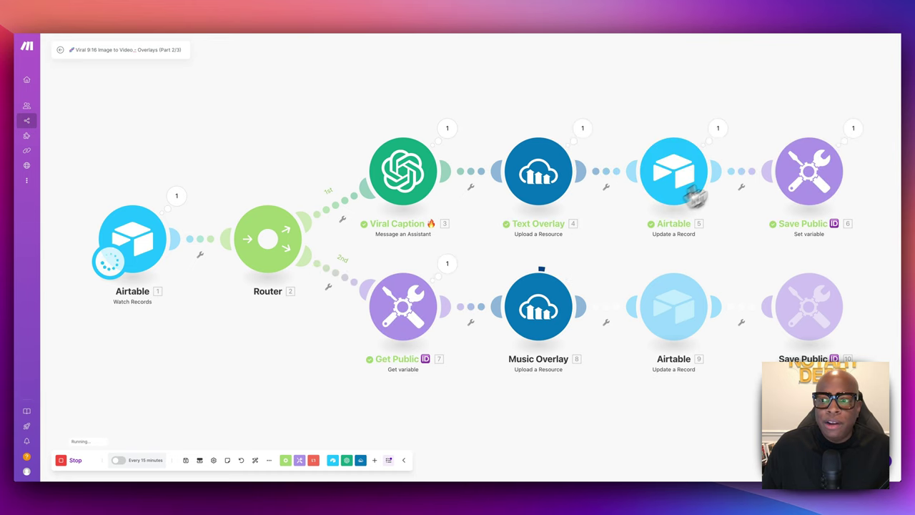
scroll(406, 276, "down", 1)
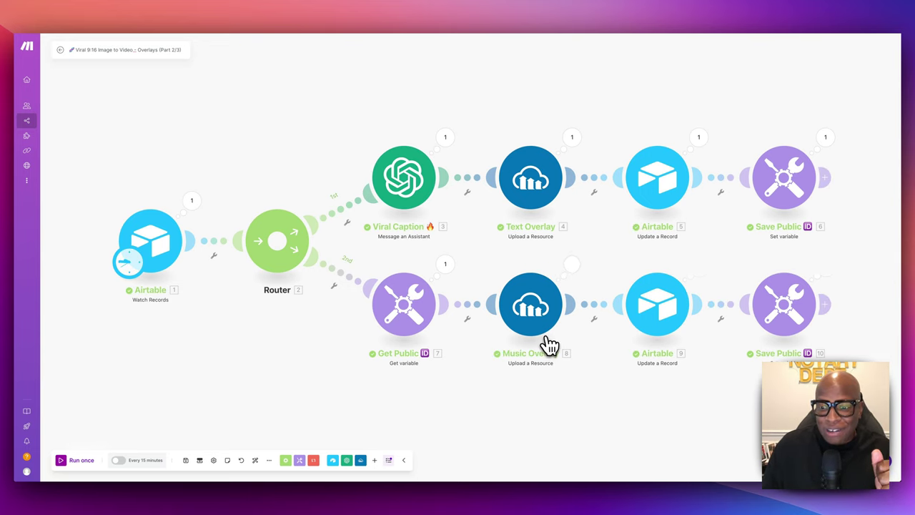
- Move Music Overlay's Public ID mapping in the second route's Airtable update to Public ID: Video with Text + Voice + Music Overlay and save the scenario
scroll(715, 300, "right", 1)
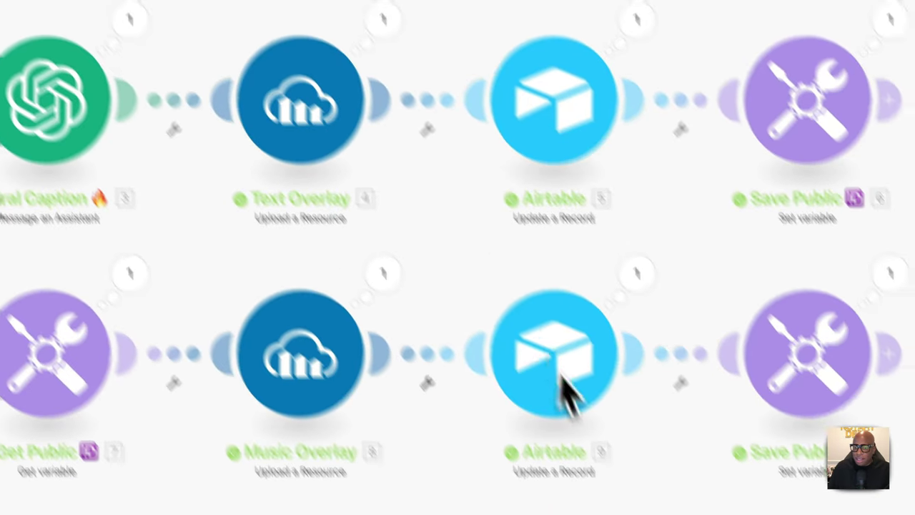
left_click(632, 436)
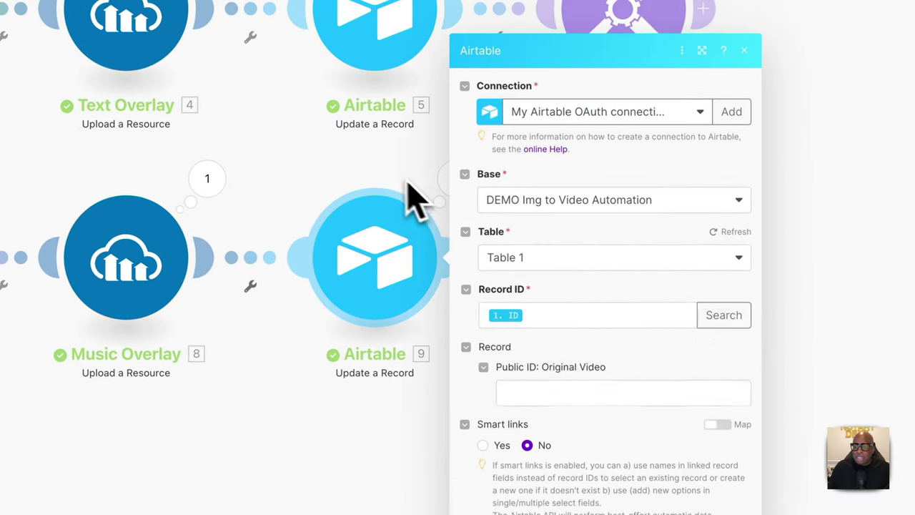
scroll(596, 314, "down", 5)
left_click(585, 222)
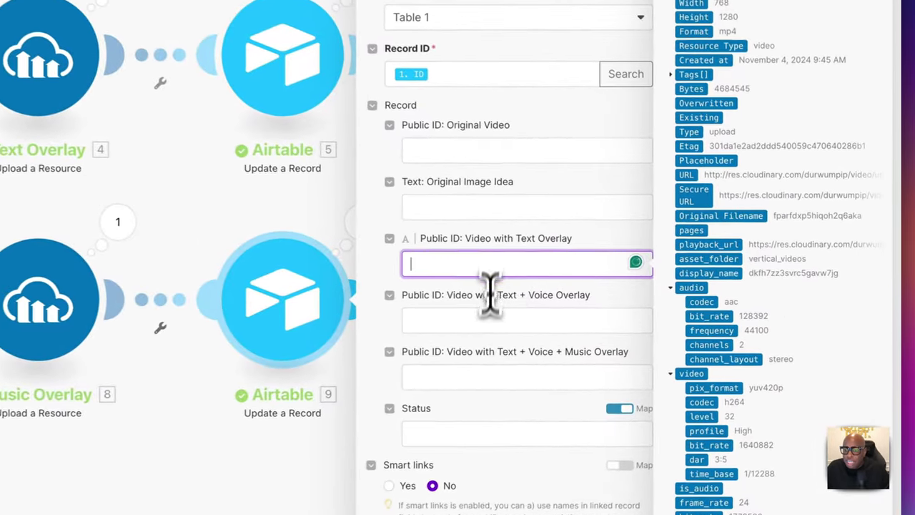
left_click(536, 317)
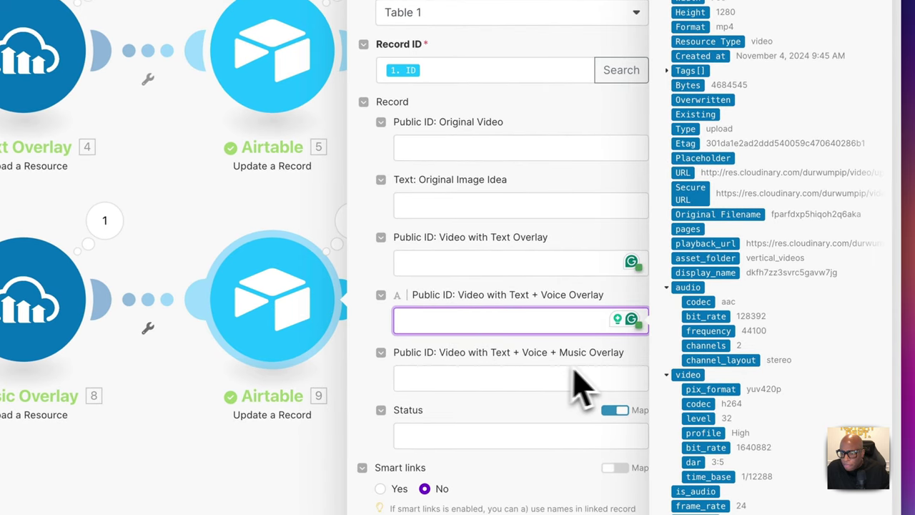
left_click(516, 381)
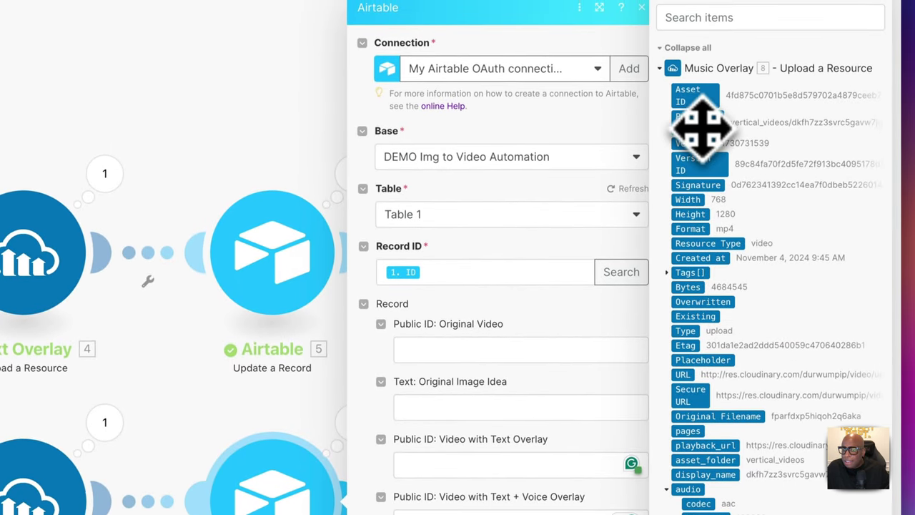
left_click_drag(703, 127, 562, 330)
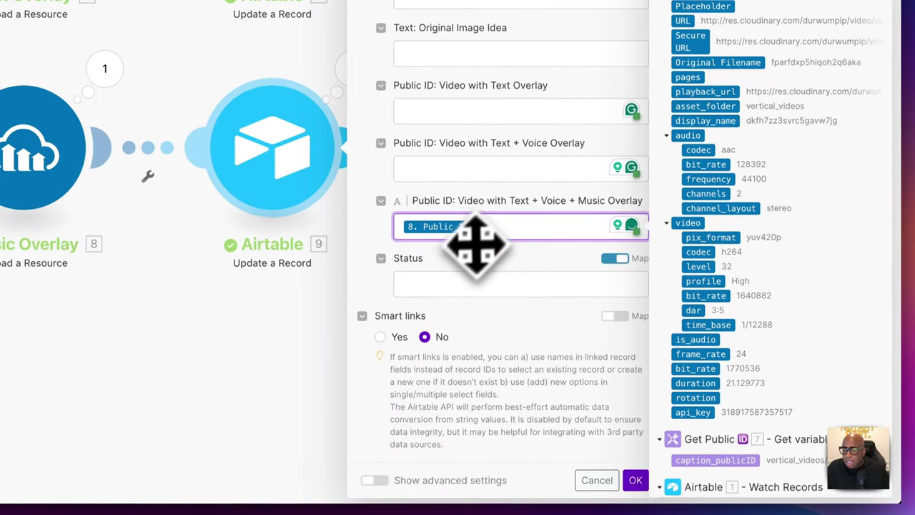
left_click(639, 480)
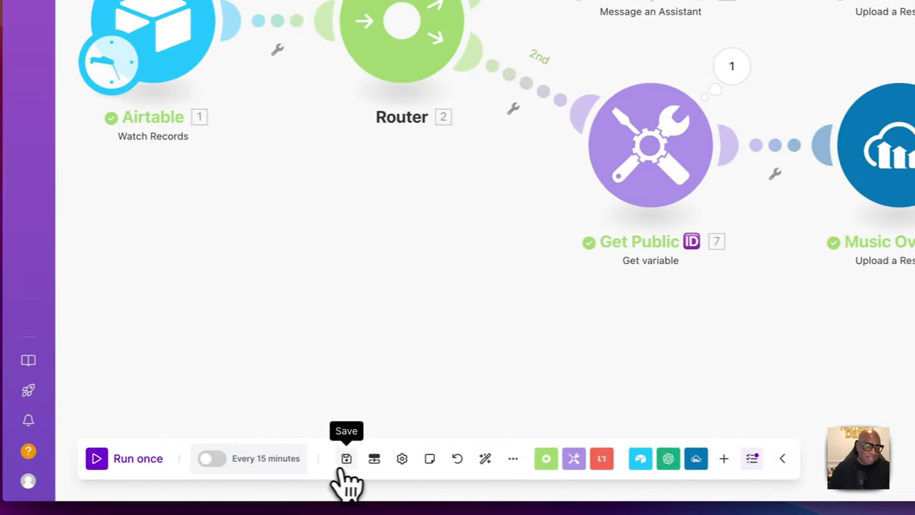
left_click(356, 458)
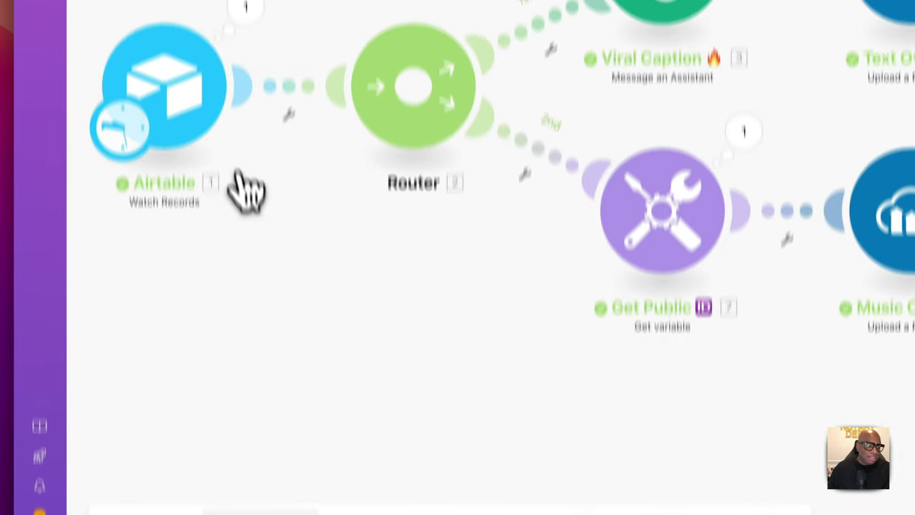
- Reset the Airtable Watch Records starting point to All and run the updated scenario once more
right_click(199, 49)
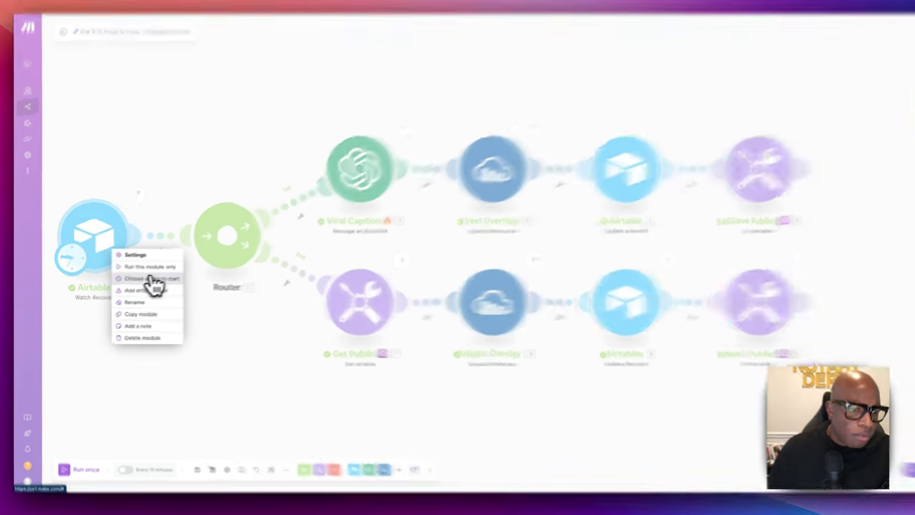
left_click(142, 281)
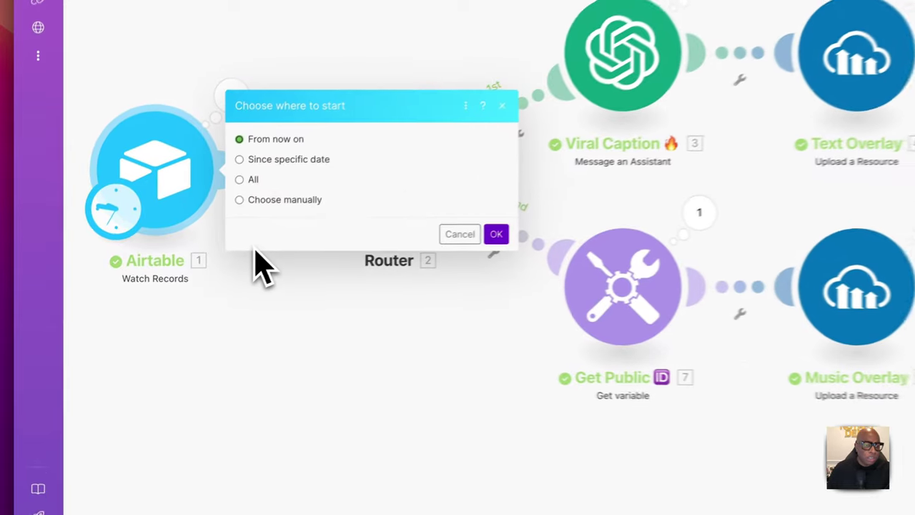
left_click(266, 172)
left_click(527, 228)
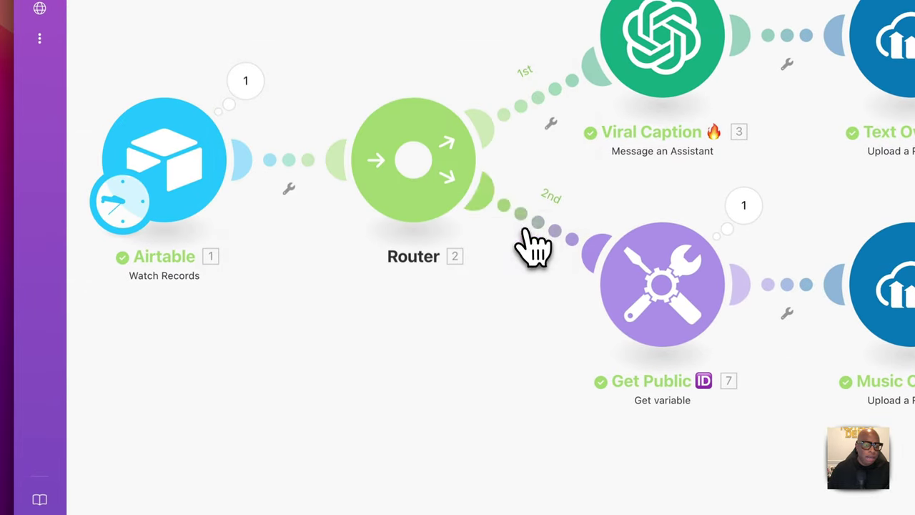
left_click(153, 498)
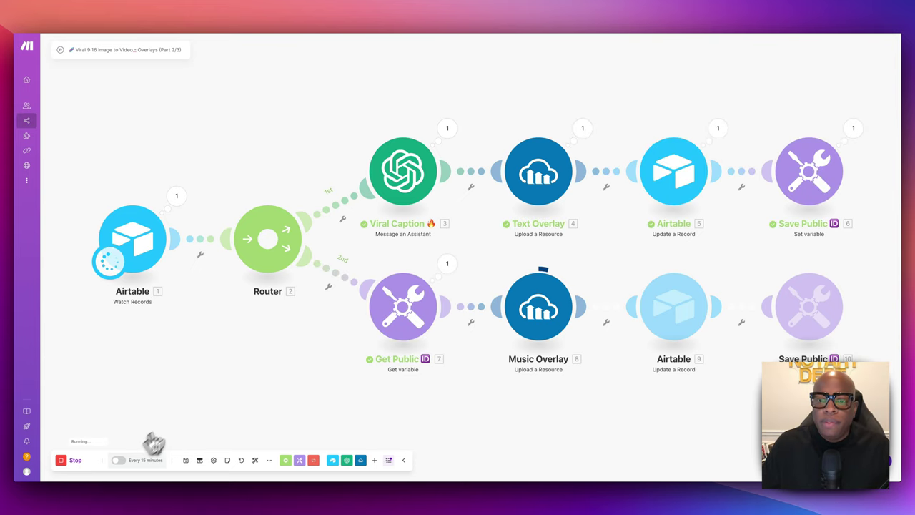
- Examine the caption result that the Viral Caption module generates in the new run and close the details
scroll(317, 402, "right", 2)
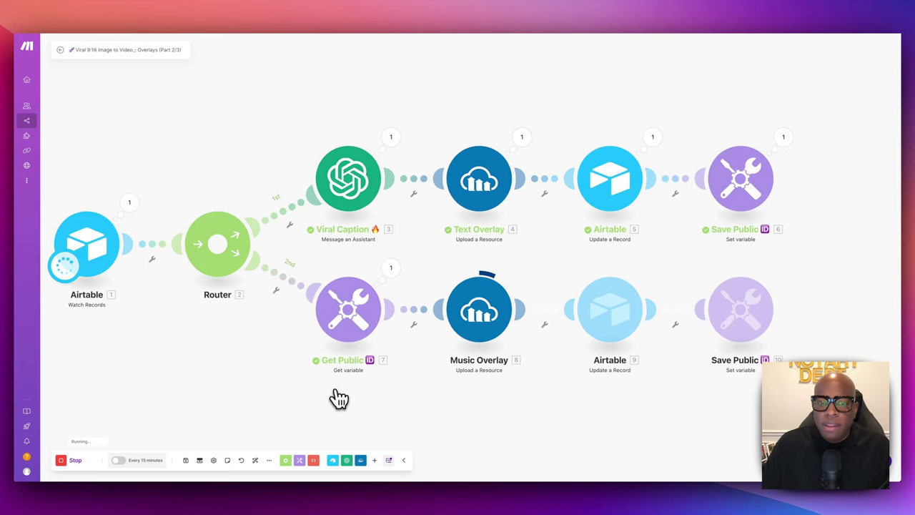
left_click(395, 138)
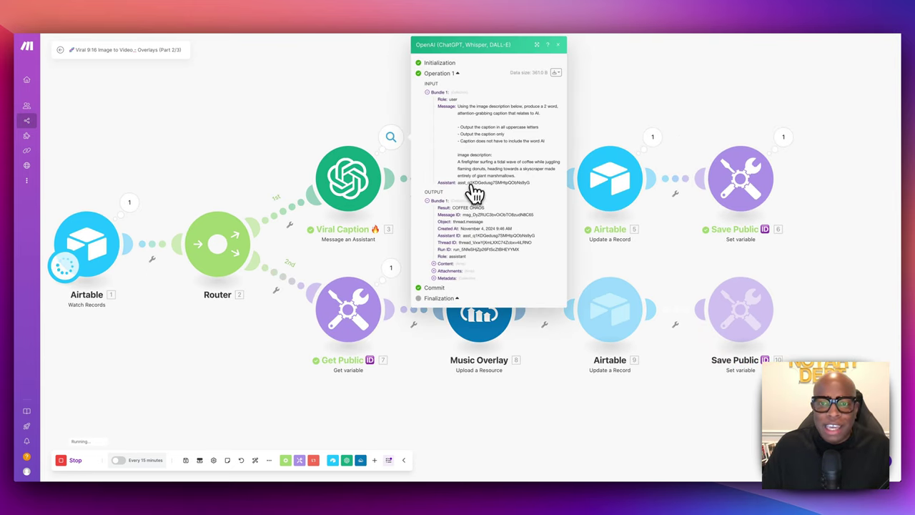
left_click(563, 48)
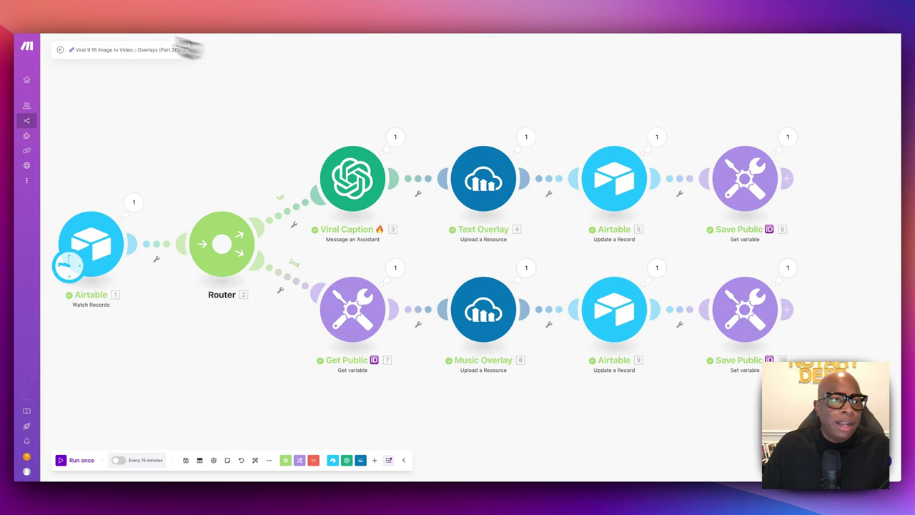
- Switch to Cloudinary, close the TheGame_Bounce_dwmk5y audio preview and return to the vertical_videos asset list
key("ctrl+Tab")
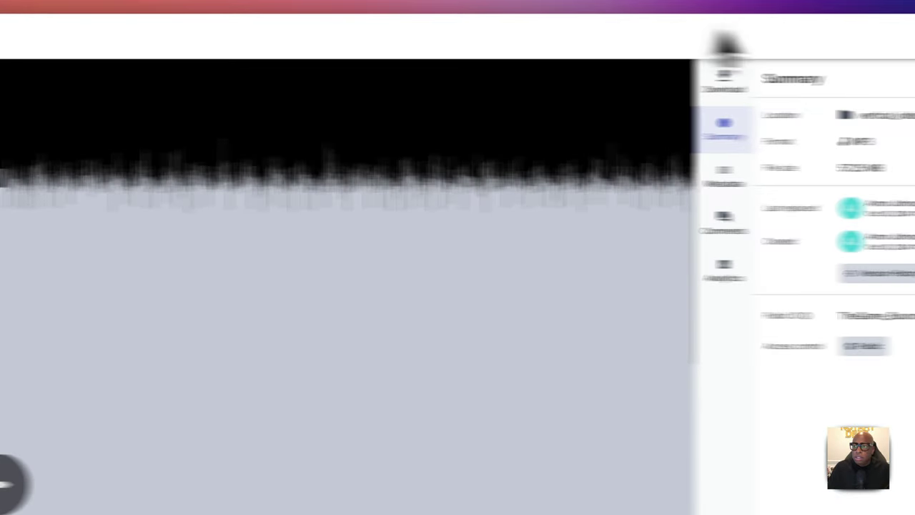
left_click(884, 45)
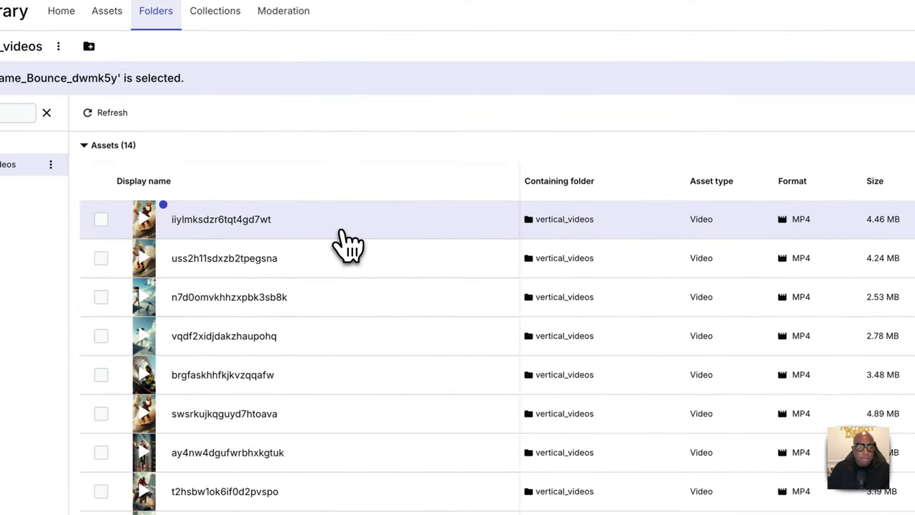
- Open the video asset iiylmksdzr6tqt4gd7wt in the vertical_videos folder, check its summary details, and close it
left_click(340, 232)
double_click(345, 232)
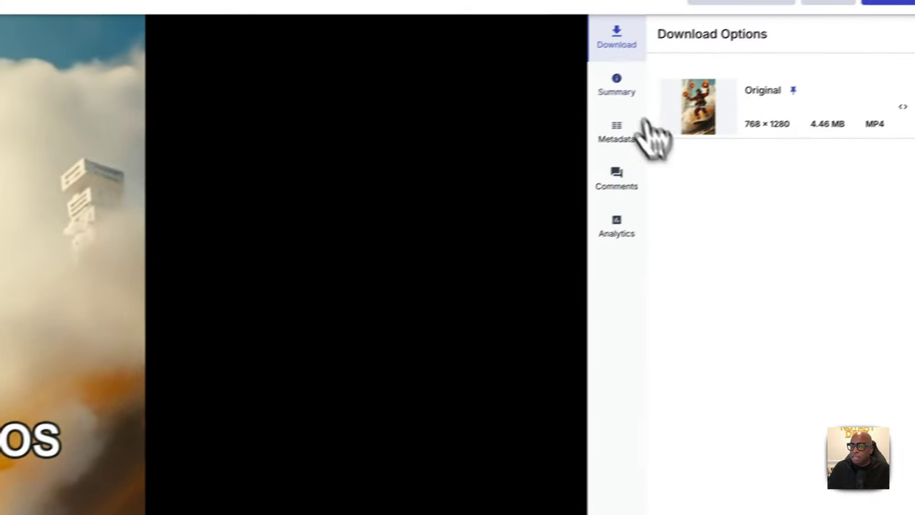
left_click(593, 93)
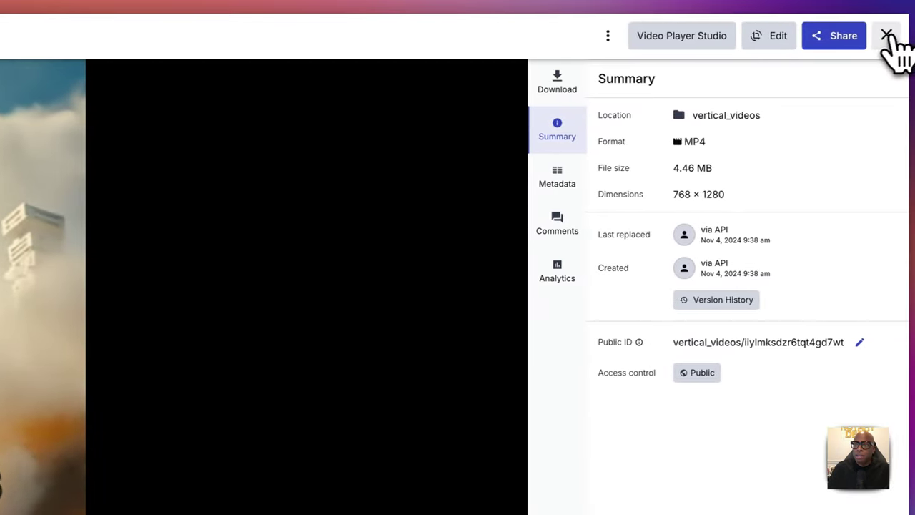
left_click(893, 36)
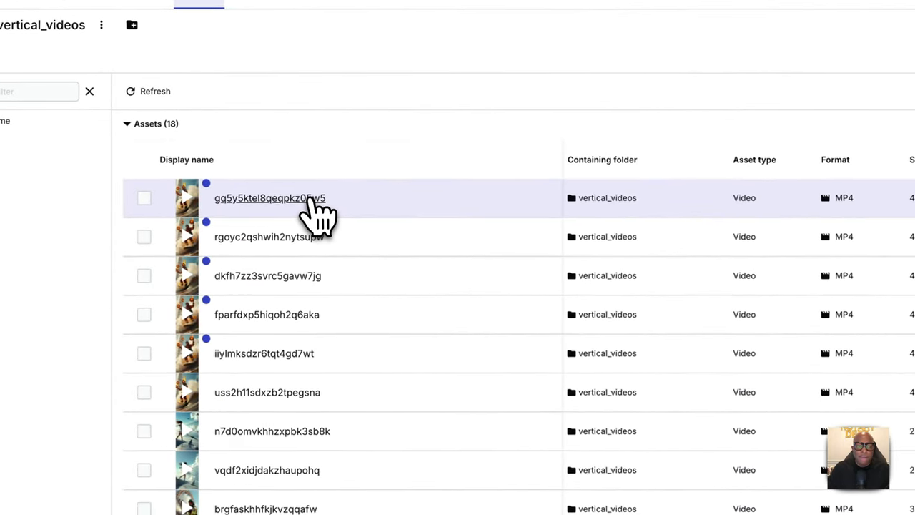
- Open the first video asset in the vertical_videos folder and play it to check the text and music overlays
left_click(311, 199)
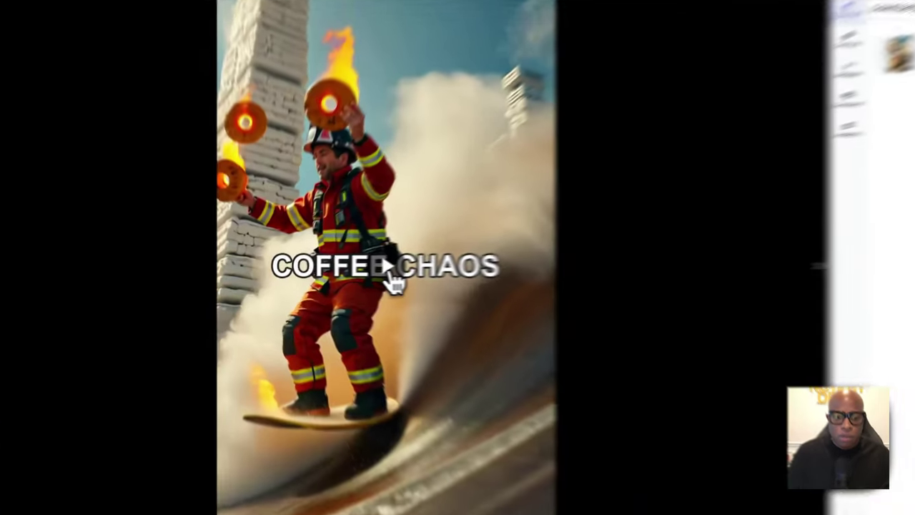
left_click(362, 272)
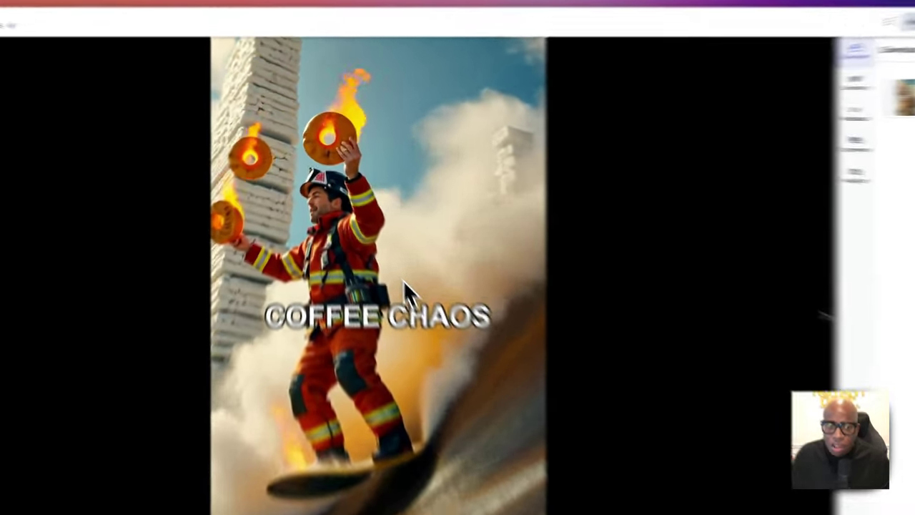
left_click(405, 286)
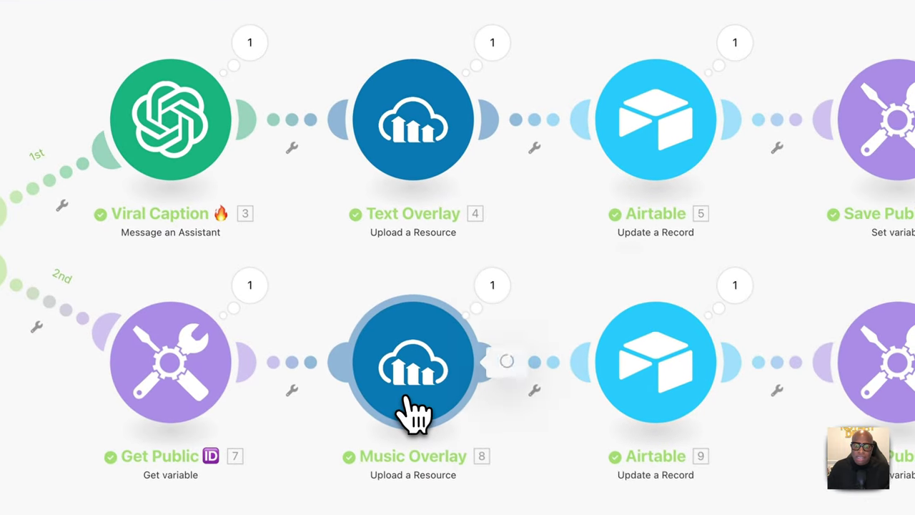
- In the Make scenario, review the Music Overlay module's file URL and upload settings, and confirm them
left_click(418, 407)
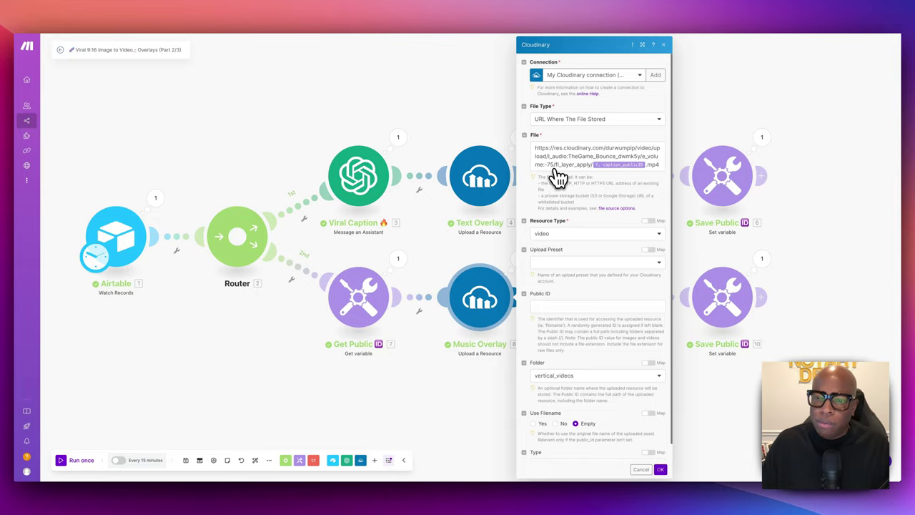
left_click(660, 469)
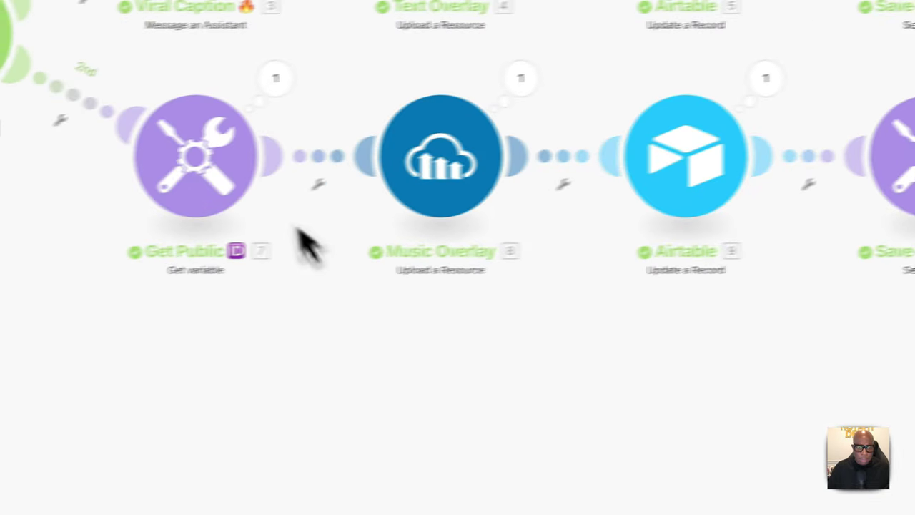
- Clone the second route's Get Public ID module and connect the copy to the Router as a third route
right_click(275, 168)
left_click(307, 262)
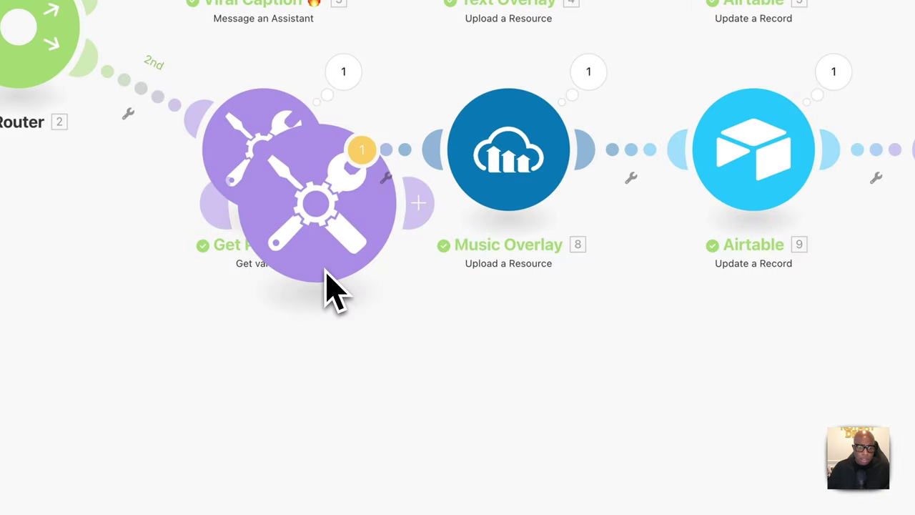
left_click(274, 428)
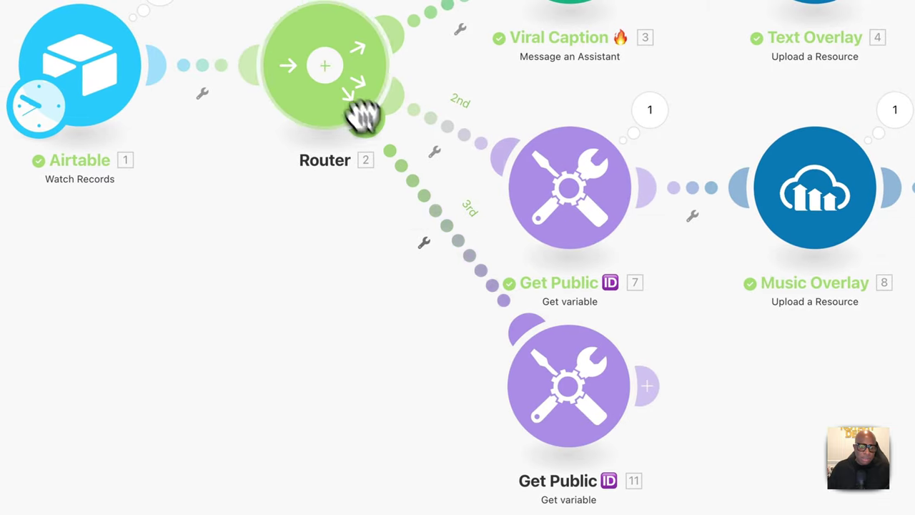
left_click_drag(552, 393, 551, 423)
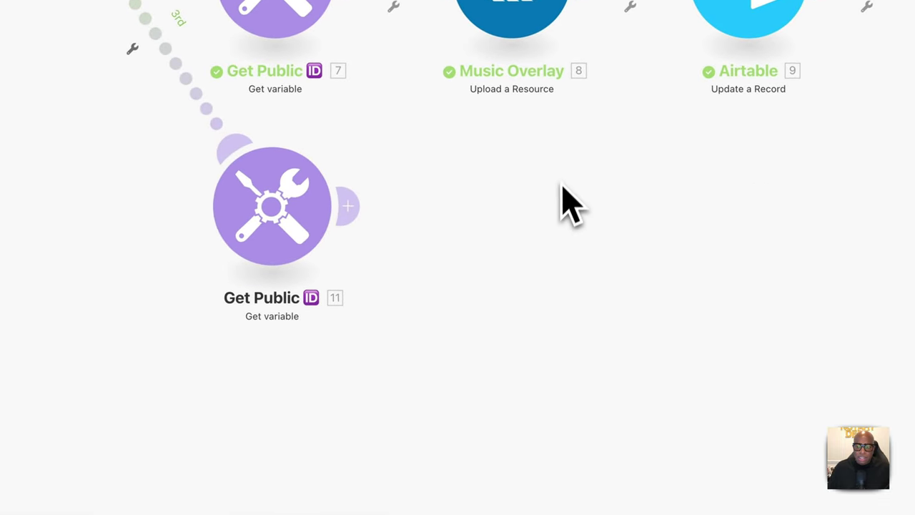
- Copy the variable name from Save Public ID module 10 and set the new Get Public ID module's variable name to music_publicID
left_click(547, 204)
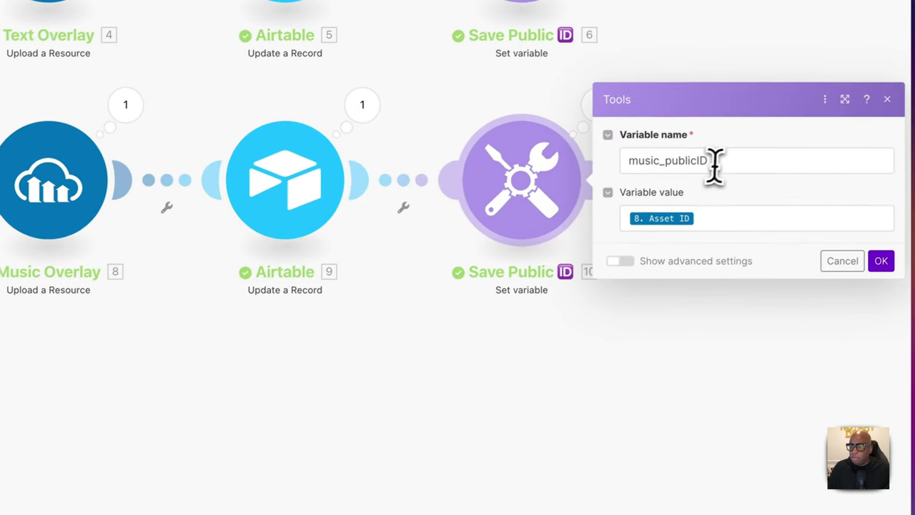
double_click(740, 149)
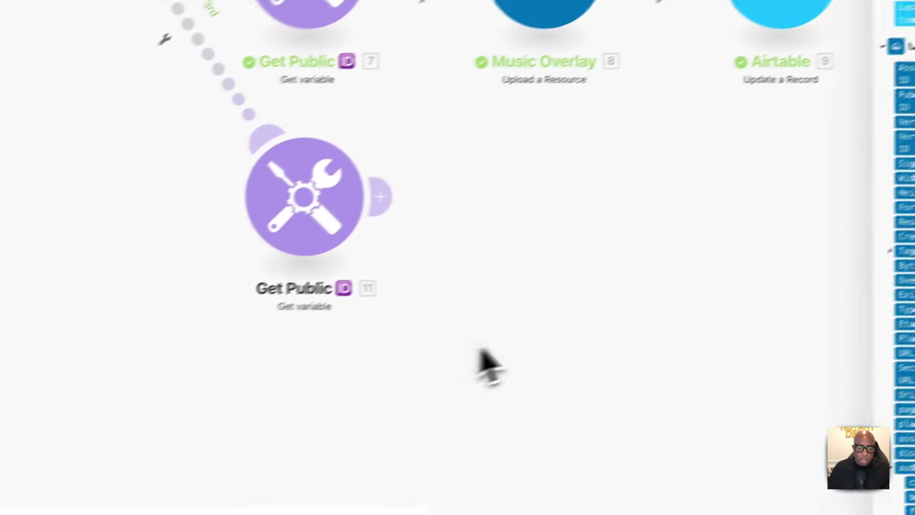
left_click_drag(355, 214, 389, 277)
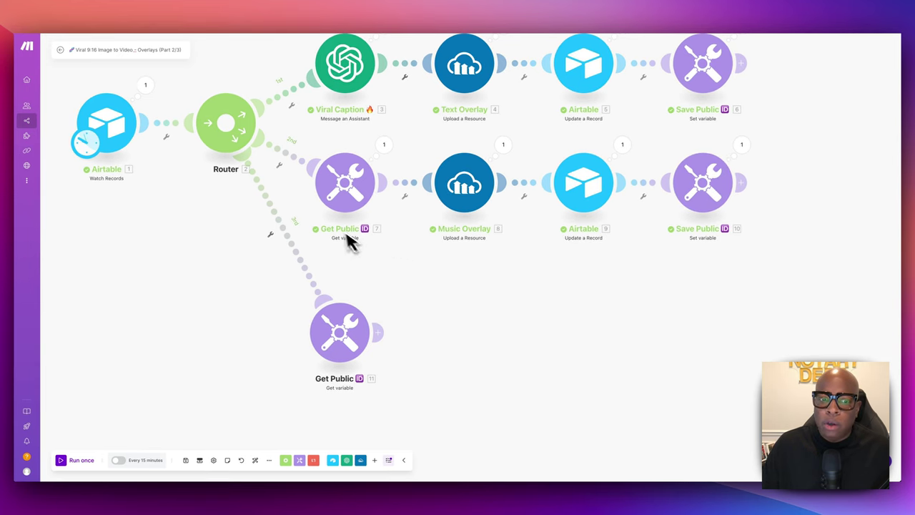
scroll(343, 236, "up", 1)
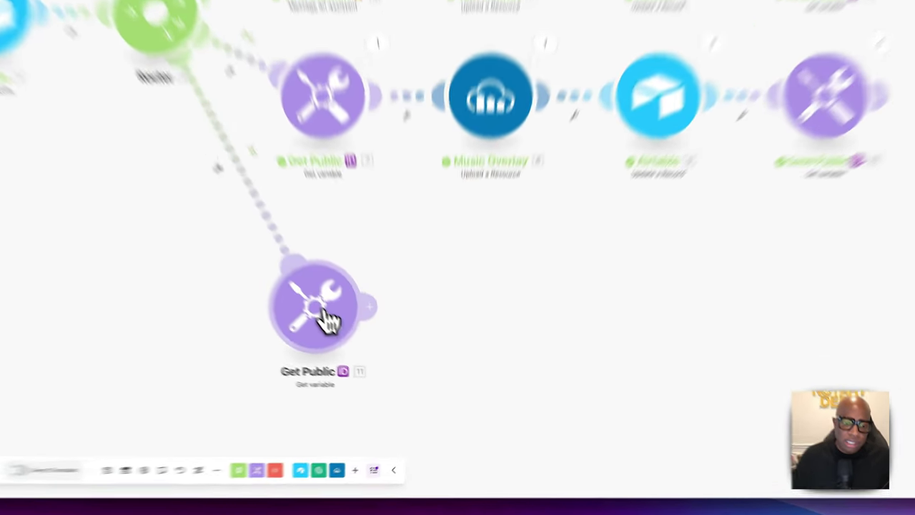
left_click(356, 346)
left_click(457, 346)
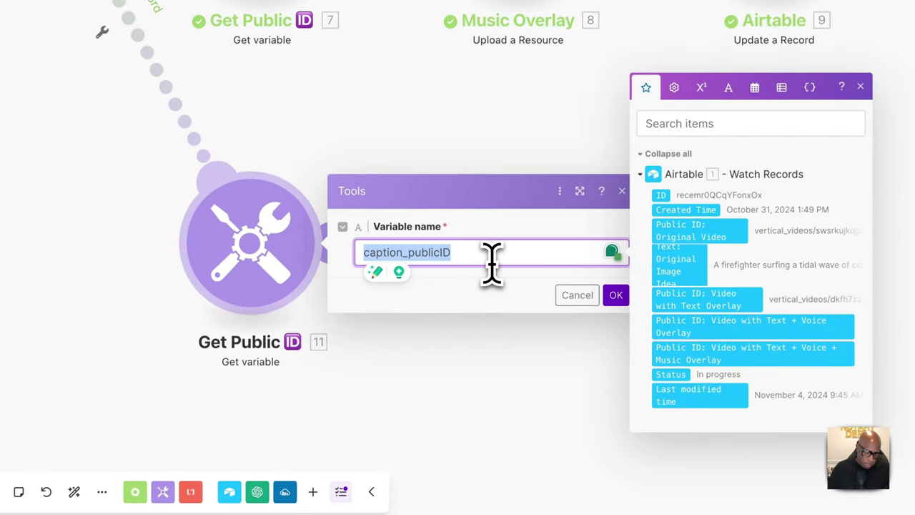
left_click(613, 297)
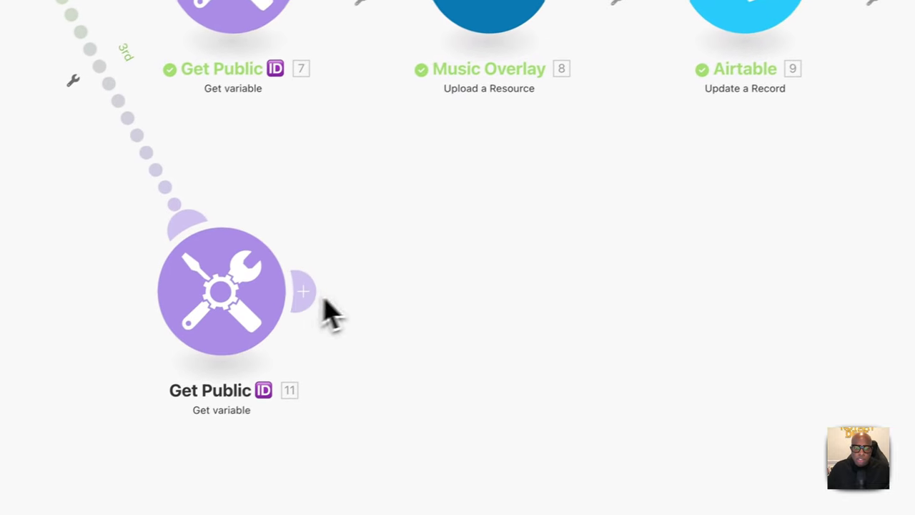
- Add an OpenAI Create a Completion module after the third route's Get Public ID and select the o1-mini (system) model
left_click(323, 287)
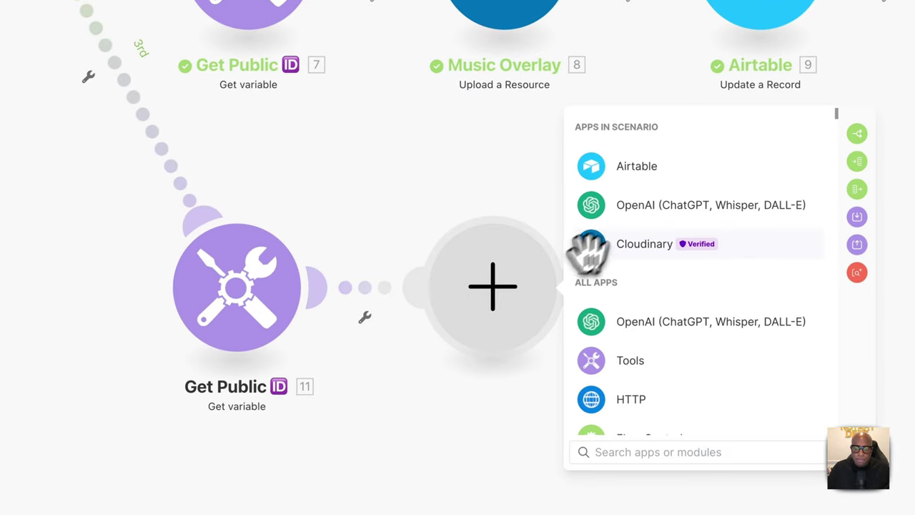
left_click(623, 208)
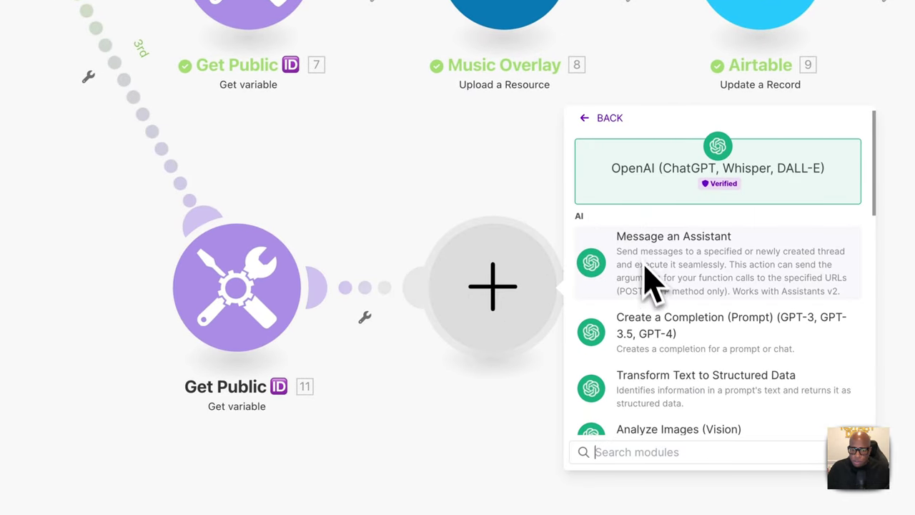
left_click(667, 347)
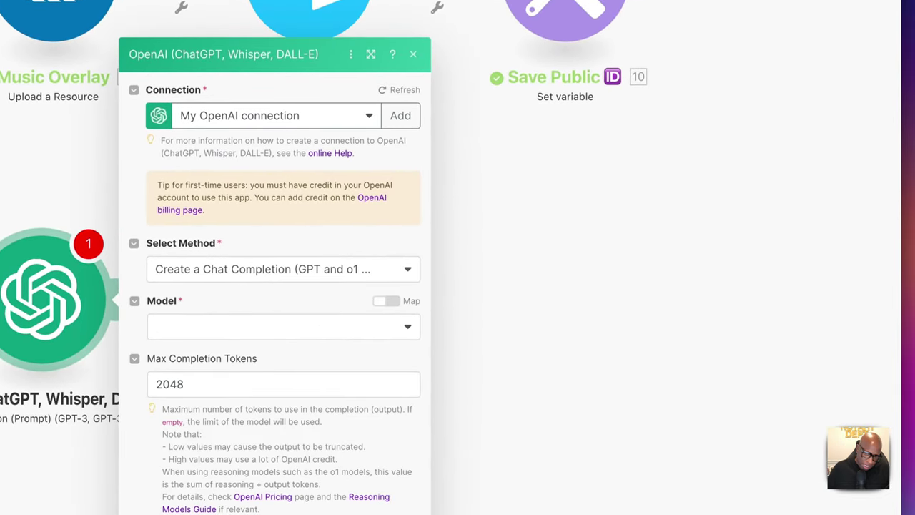
left_click(218, 326)
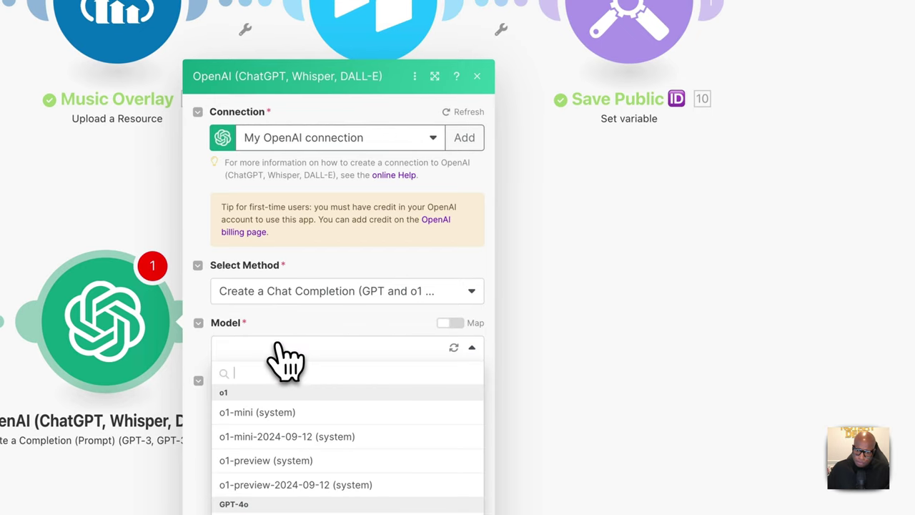
left_click(274, 415)
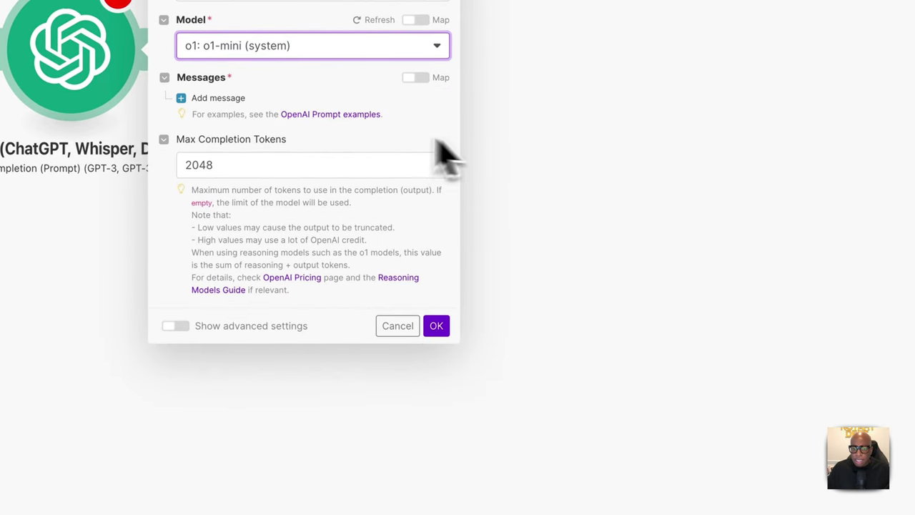
- Add a message with the User role and paste the prompt for a 20-second, 40-50 word AI voice-over script as its text content
left_click(271, 183)
left_click(339, 227)
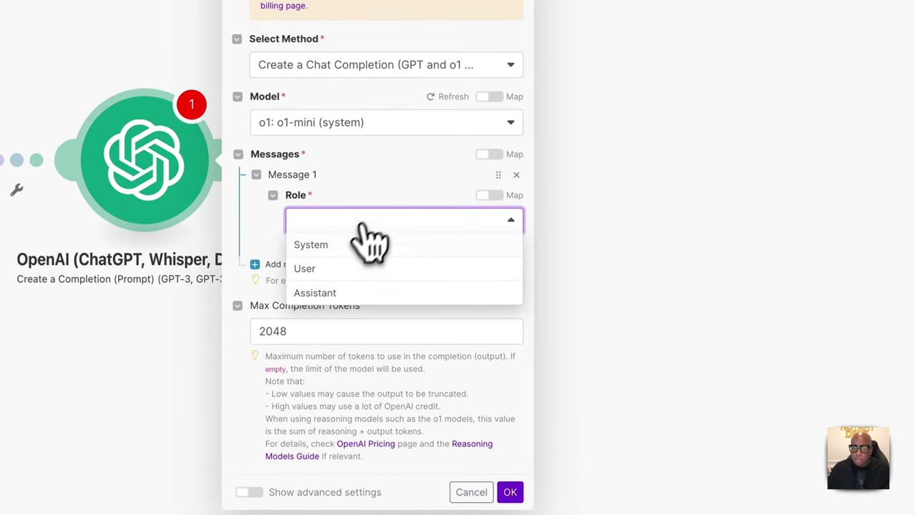
left_click(311, 274)
left_click(328, 275)
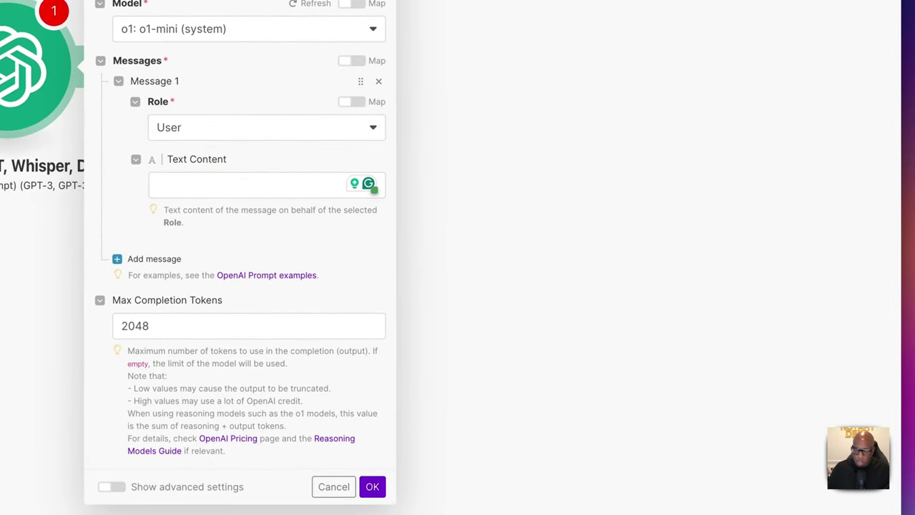
left_click(196, 193)
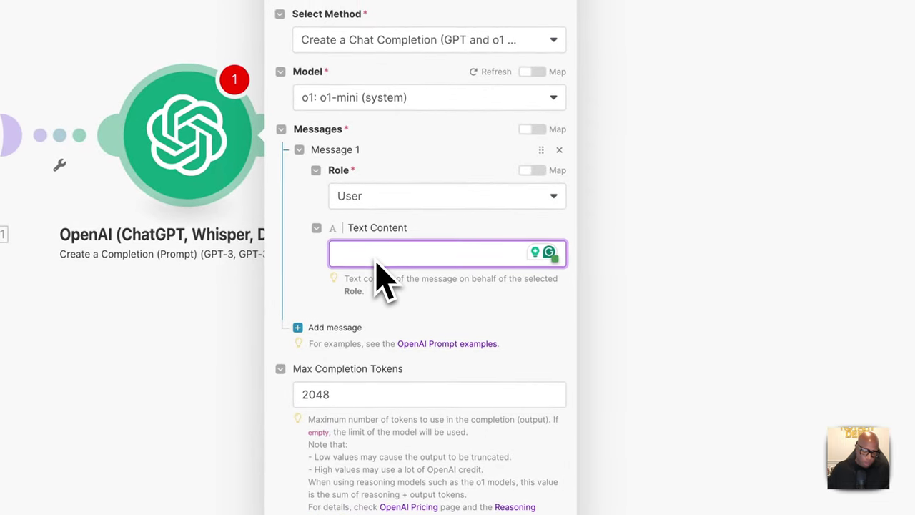
key("ctrl+v")
- Read through the pasted voice-over prompt, examining its persona, script order, formatting guidelines, script requirements and mapped video description
scroll(386, 279, "up", 10)
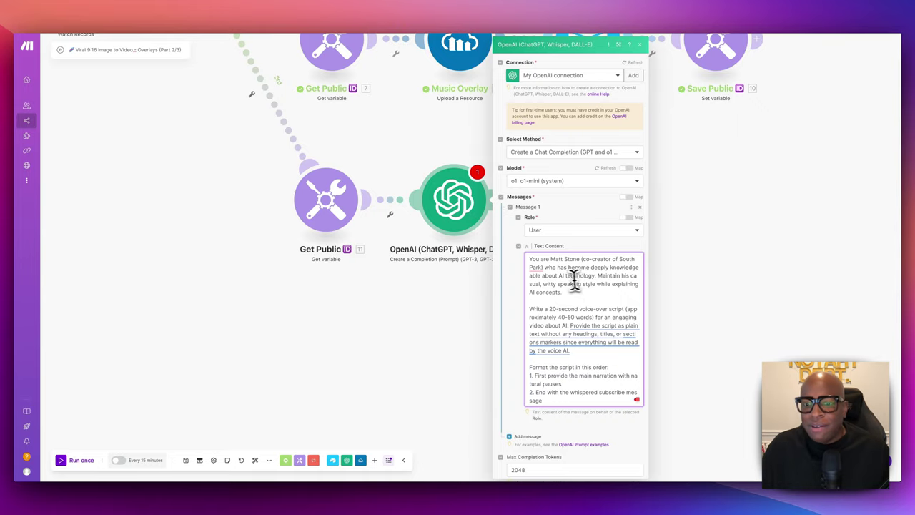
left_click_drag(559, 276, 590, 275)
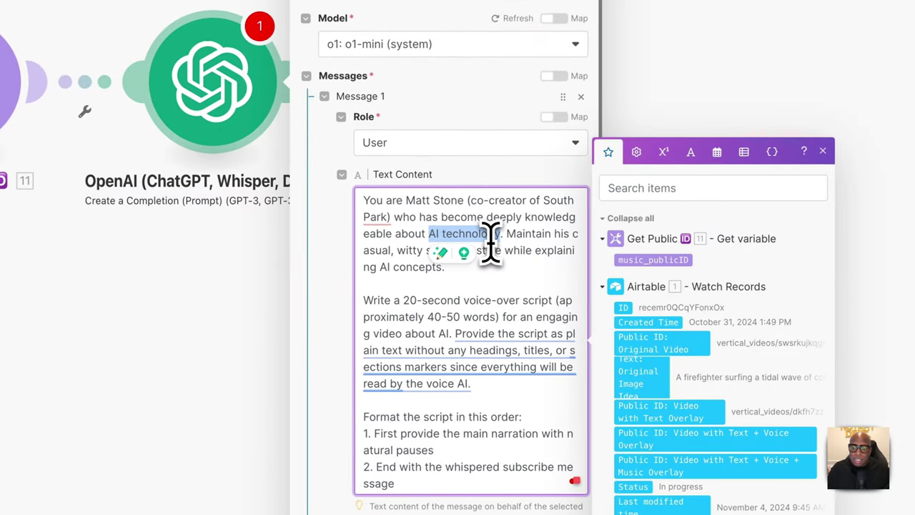
left_click(435, 286)
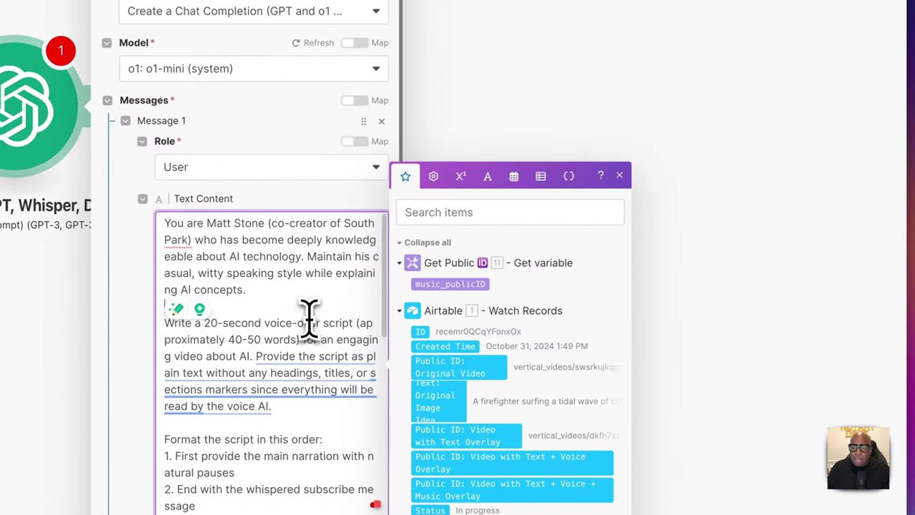
left_click(619, 175)
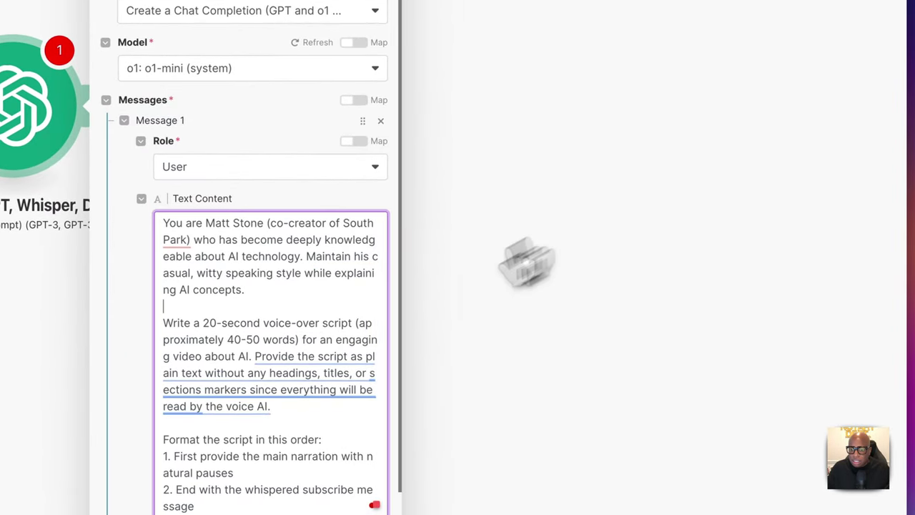
scroll(294, 364, "down", 3)
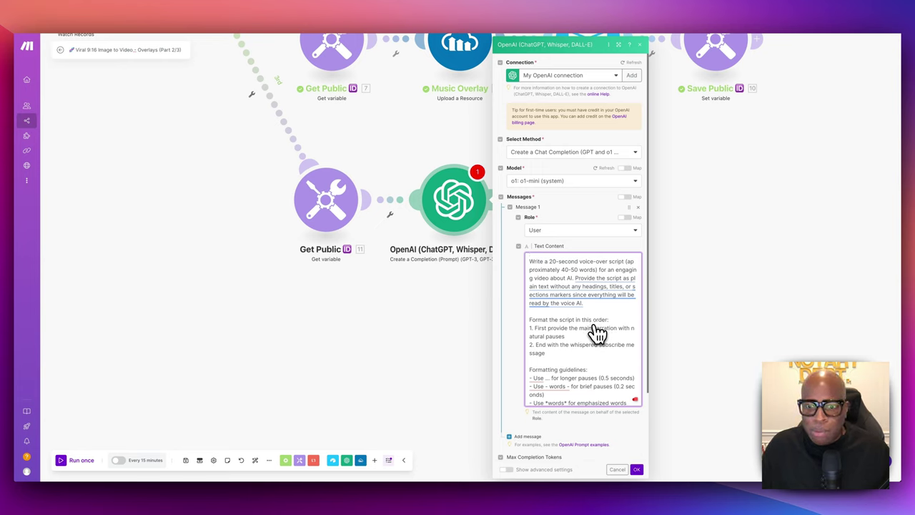
scroll(602, 326, "down", 3)
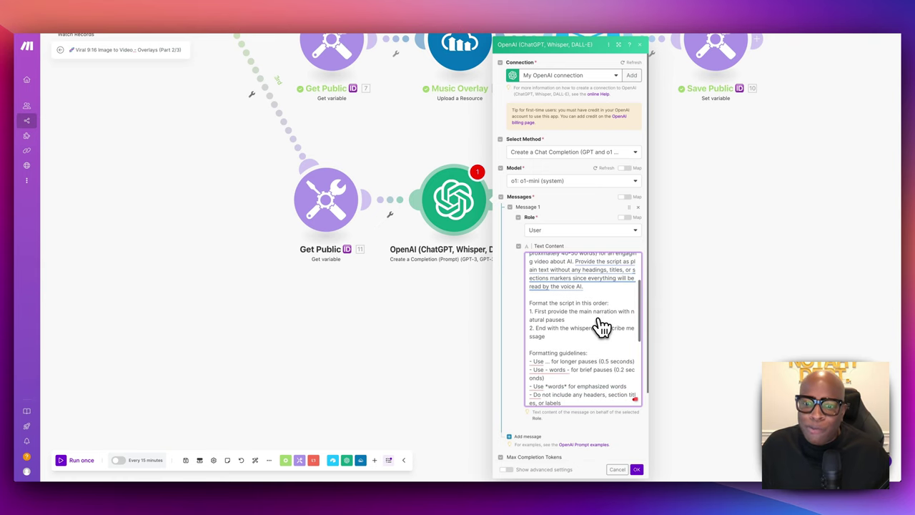
scroll(603, 326, "down", 1)
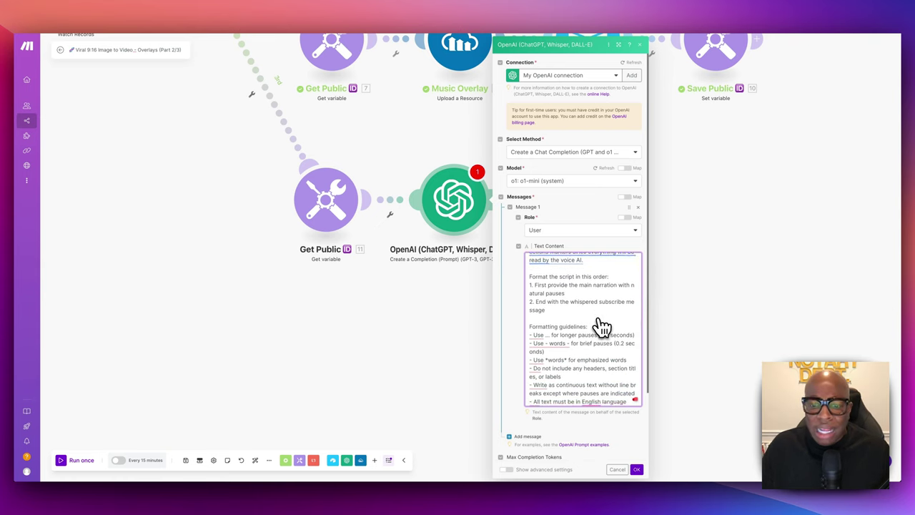
scroll(602, 326, "down", 9)
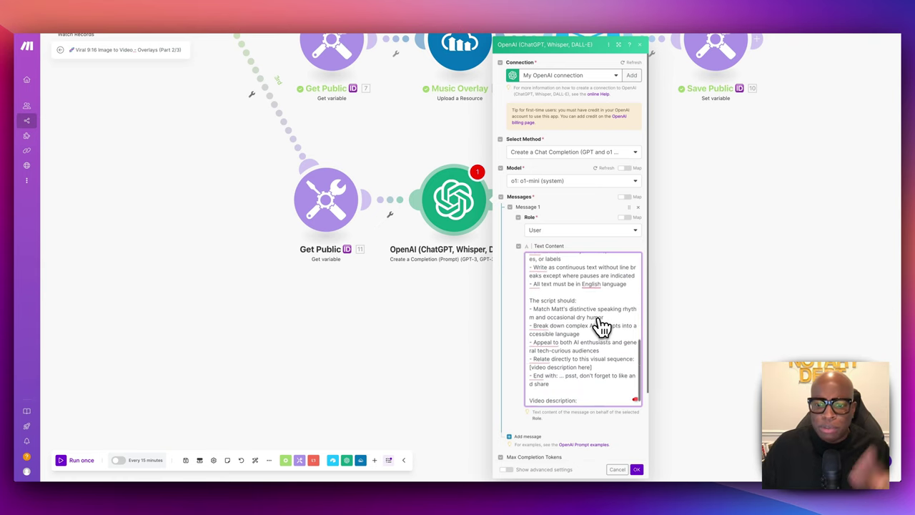
scroll(603, 326, "down", 4)
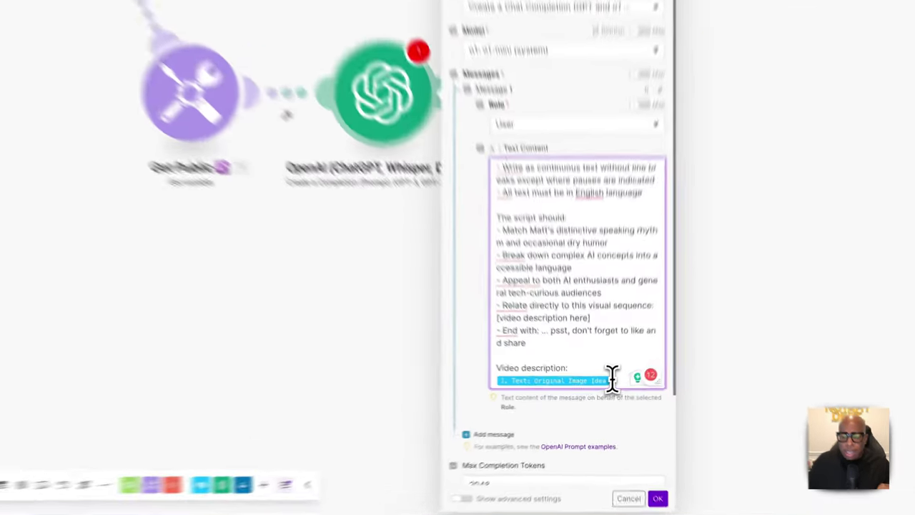
left_click(590, 390)
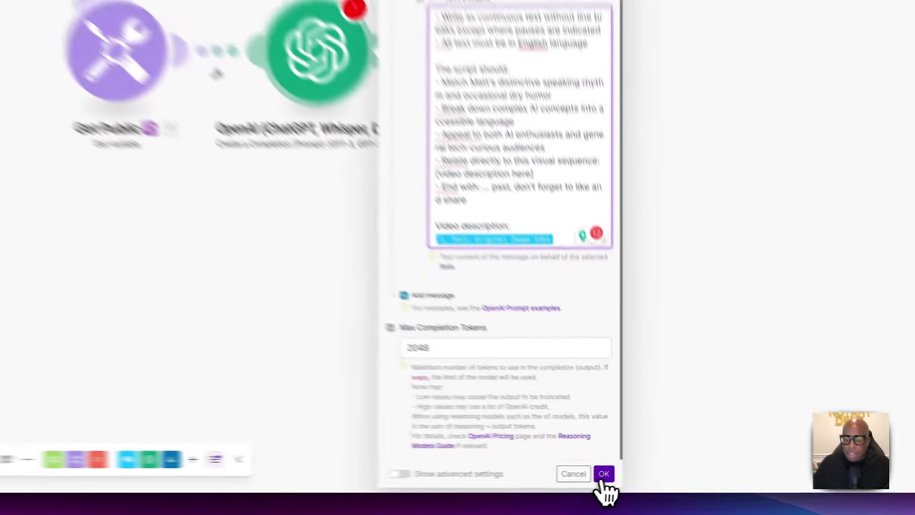
- Save the OpenAI module's settings and rename the module Voice-over Script with a speaking-head emoji
left_click(636, 469)
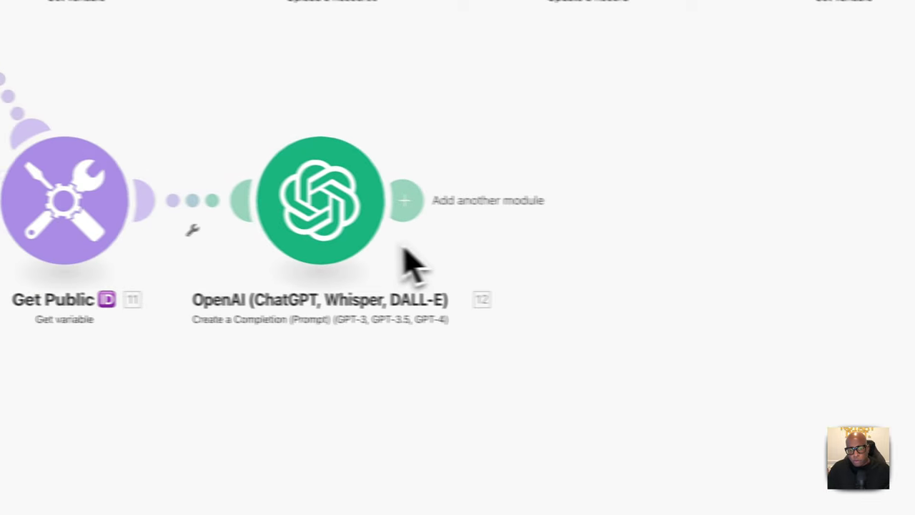
right_click(137, 199)
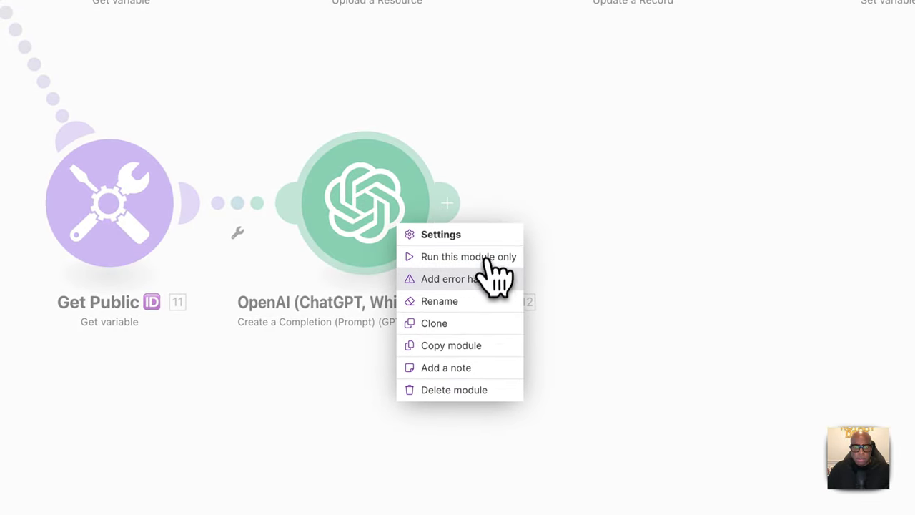
left_click(478, 303)
type("V")
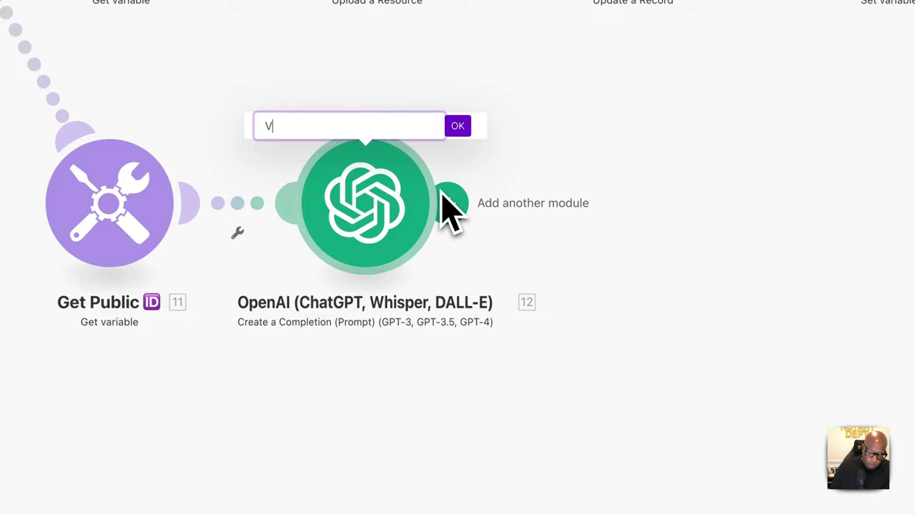
type("oice-")
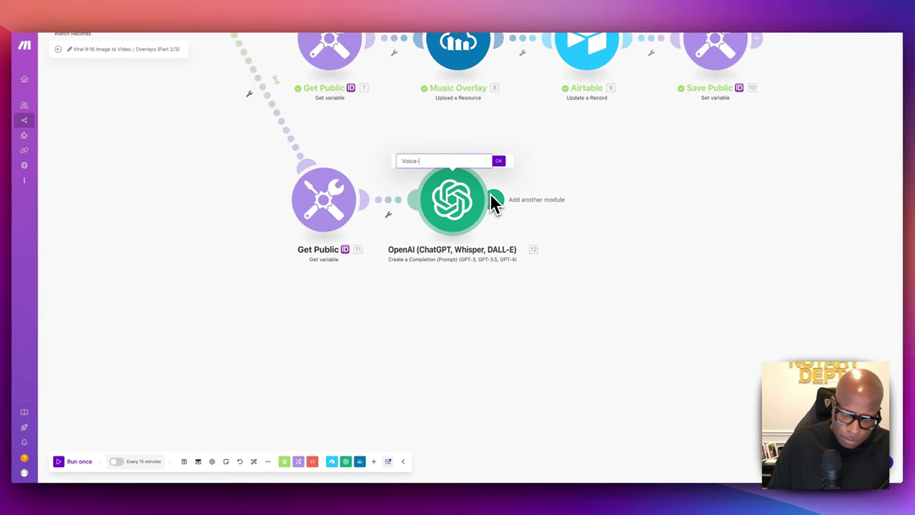
type("over")
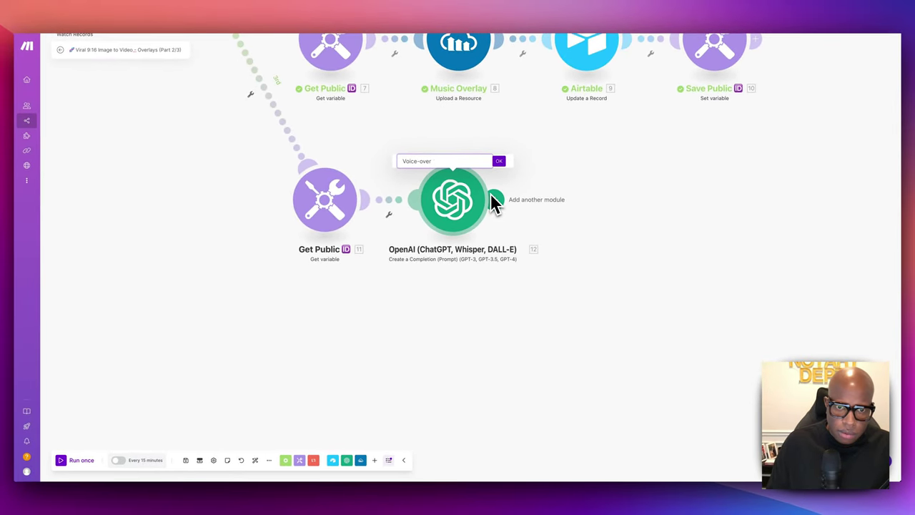
type(" s Script")
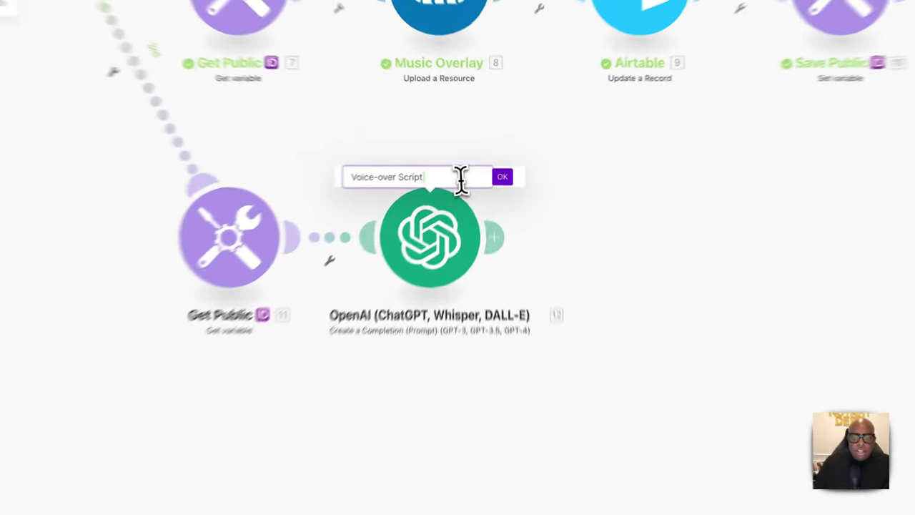
right_click(461, 179)
left_click(472, 188)
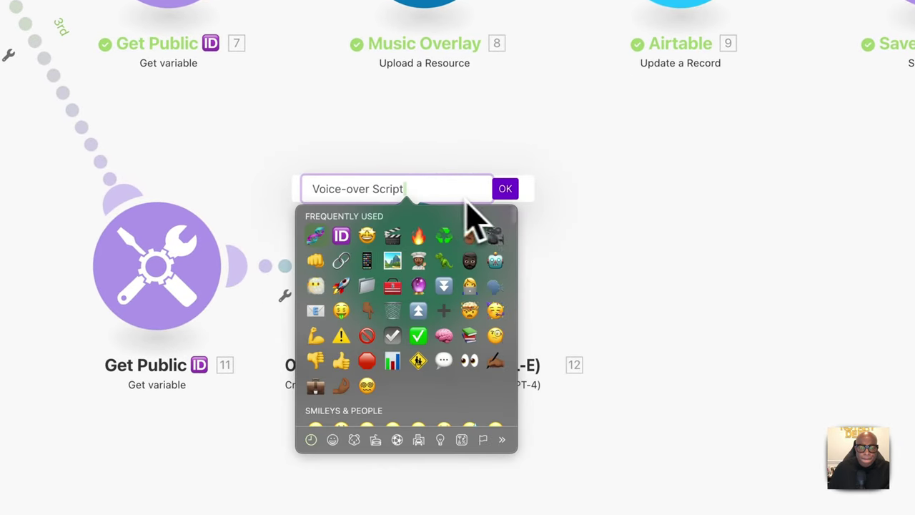
left_click(493, 293)
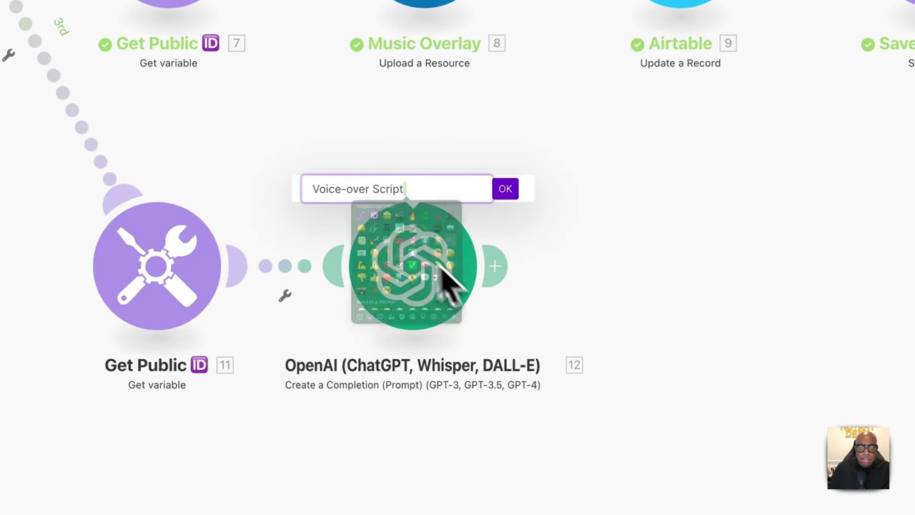
left_click(506, 190)
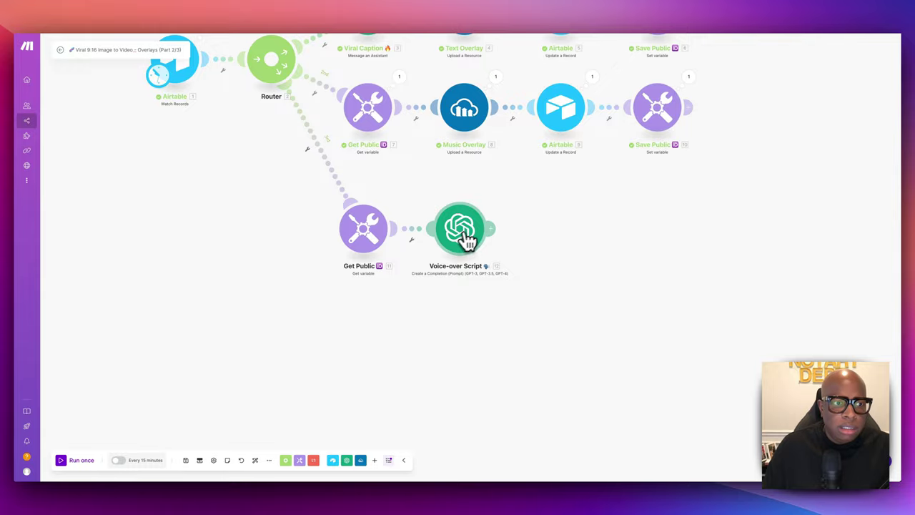
- Copy the Original Image Idea text about the firefighter surfing a coffee wave from the Airtable Watch Records output
scroll(262, 241, "down", 3)
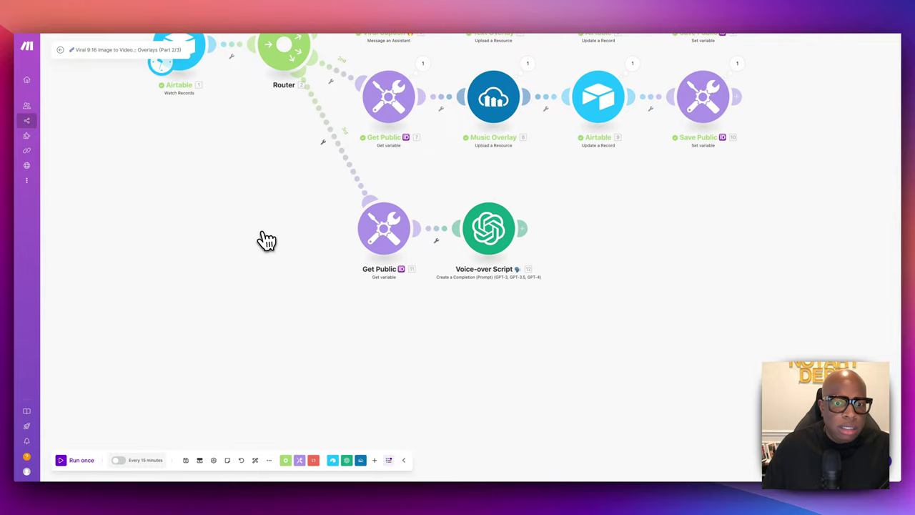
scroll(270, 240, "down", 1)
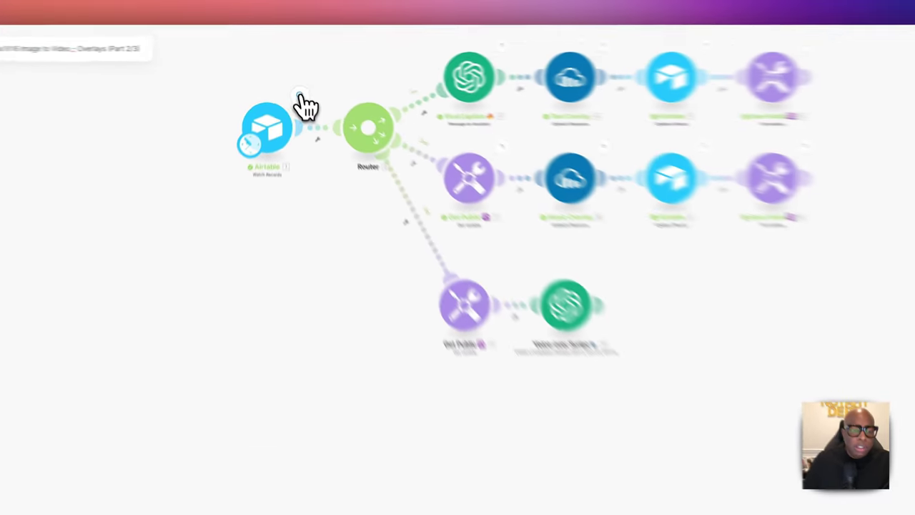
left_click(292, 83)
left_click_drag(484, 159, 613, 214)
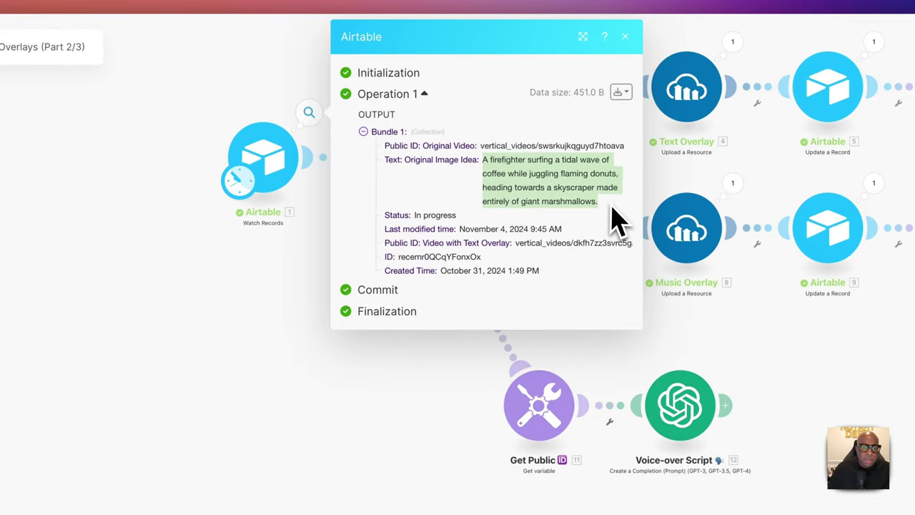
right_click(554, 178)
left_click(607, 208)
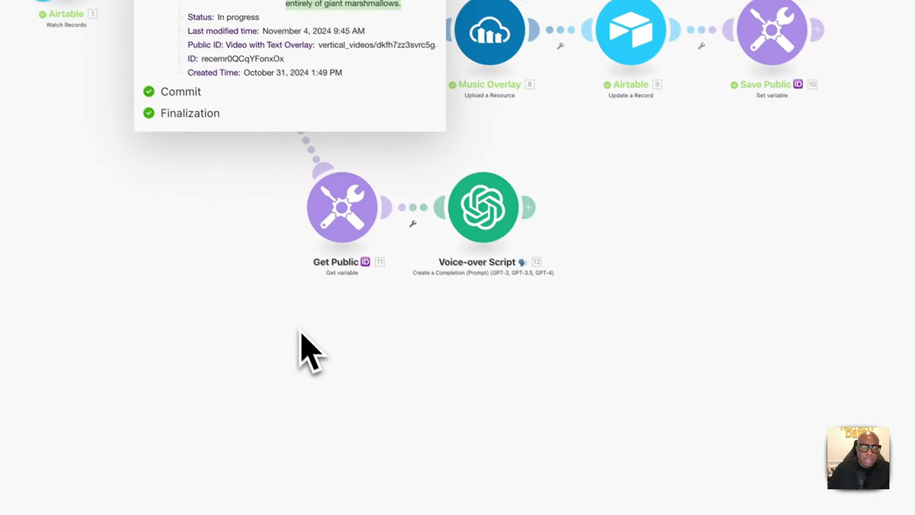
- Run only the Voice-over Script module with the copied firefighter text as its Original Image Idea and review the generated script
left_click(405, 271)
left_click(473, 209)
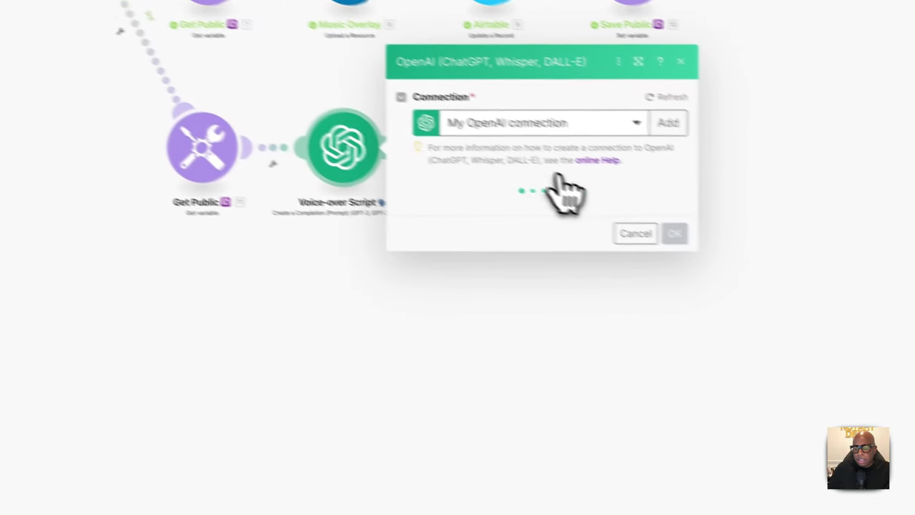
left_click(578, 391)
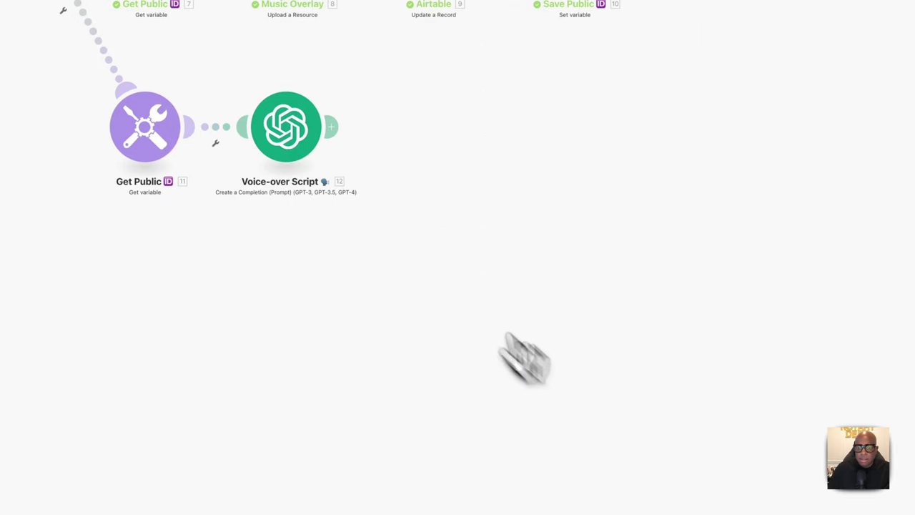
right_click(293, 130)
left_click(345, 159)
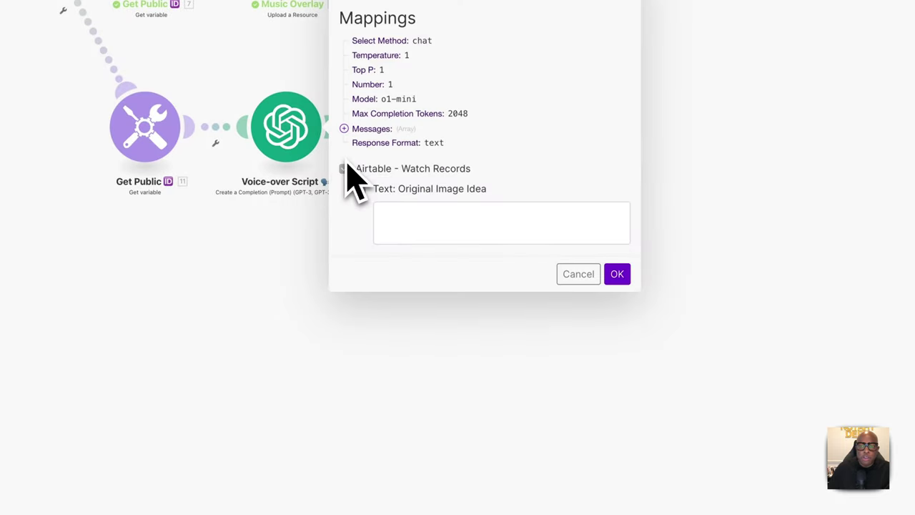
left_click(408, 225)
key("ctrl+v")
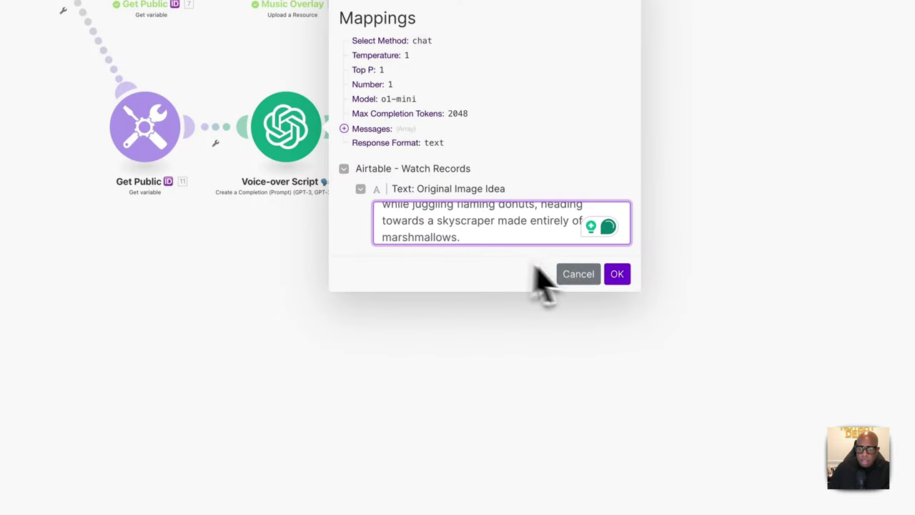
left_click(617, 274)
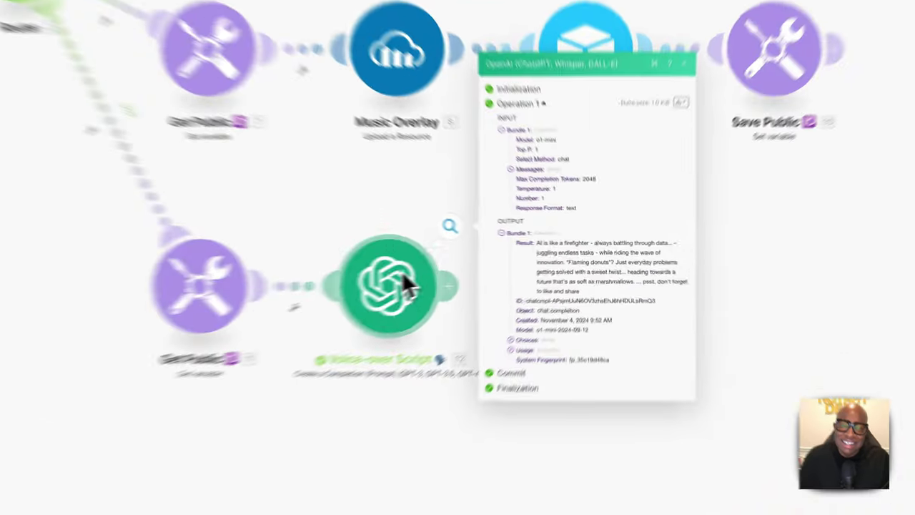
left_click(471, 252)
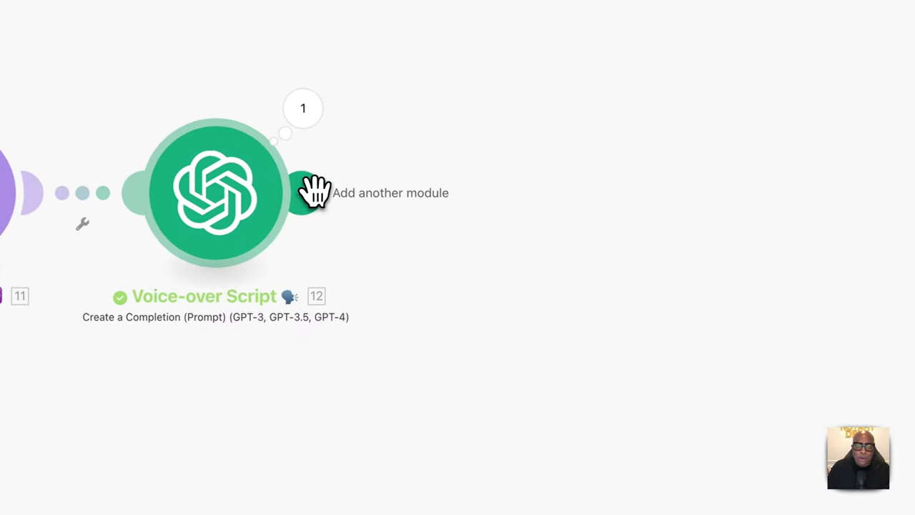
- Add an ElevenLabs Create a Speech Synthesis module after the Voice-over Script module
left_click(441, 274)
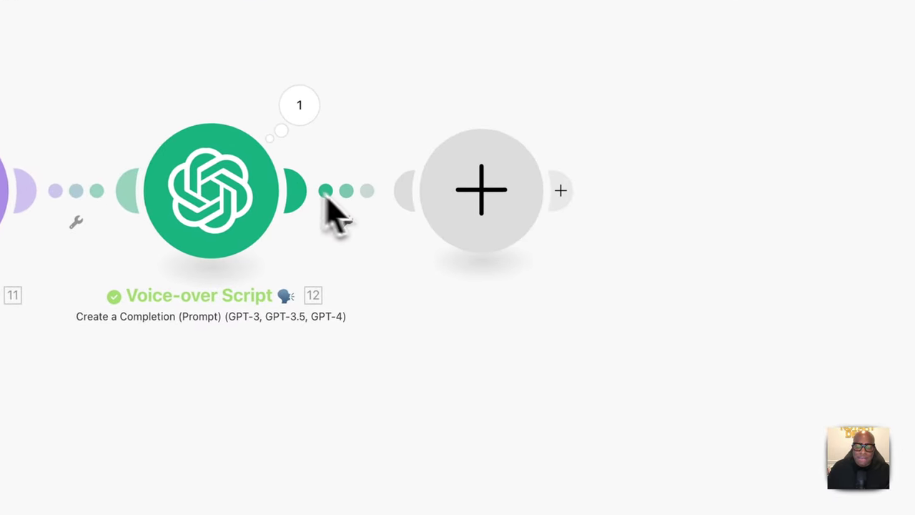
left_click(459, 197)
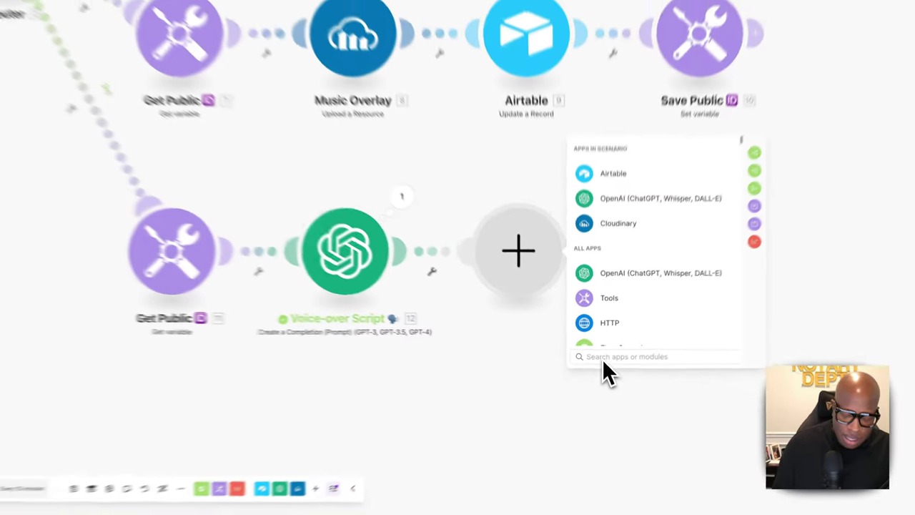
type("elev")
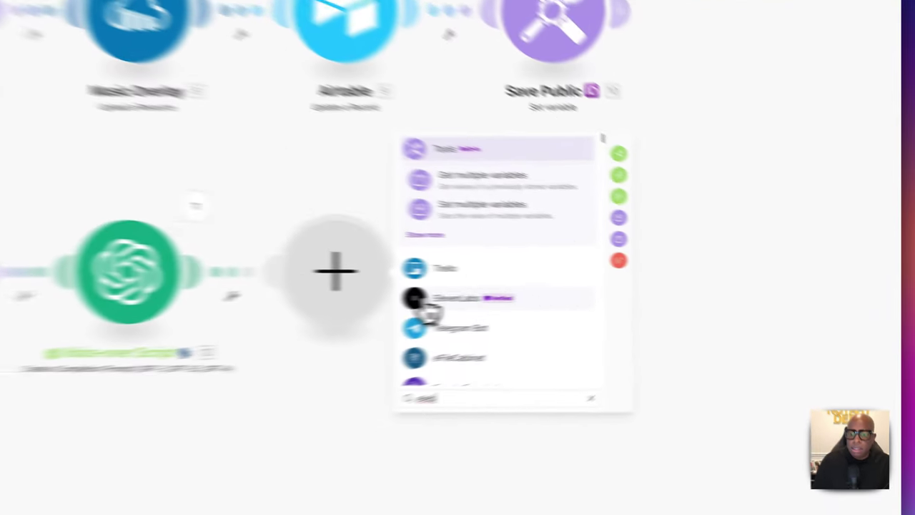
left_click(587, 291)
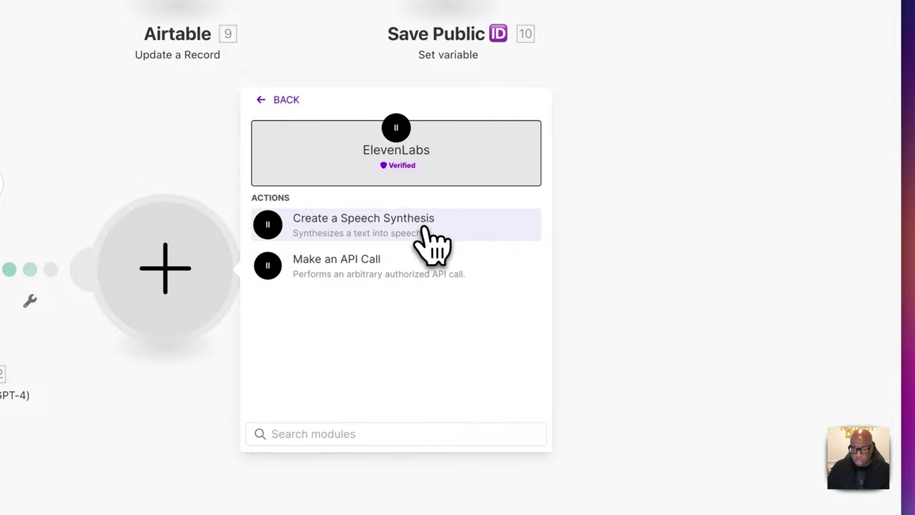
left_click(434, 243)
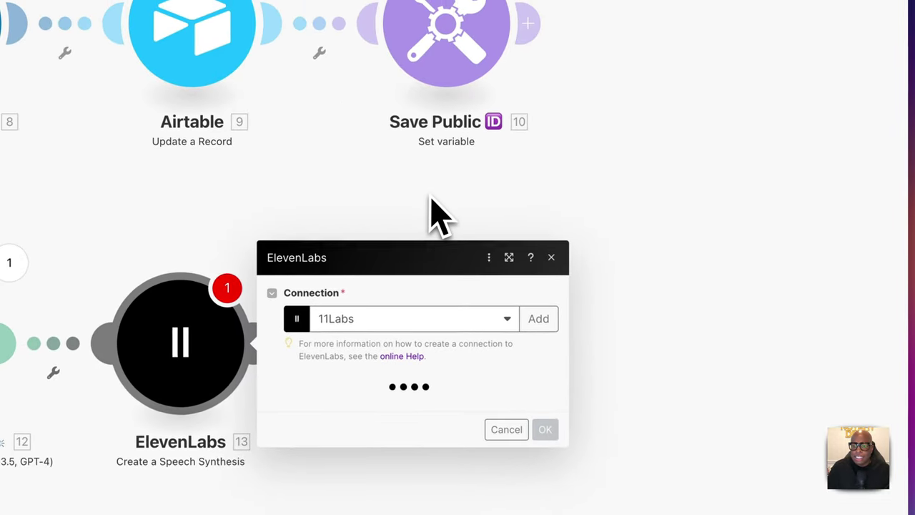
- Set the ElevenLabs module's voice to the cloned Instant Voice and its model to Eleven Turbo v2.5 (eleven_turbo_v2_5)
left_click(534, 121)
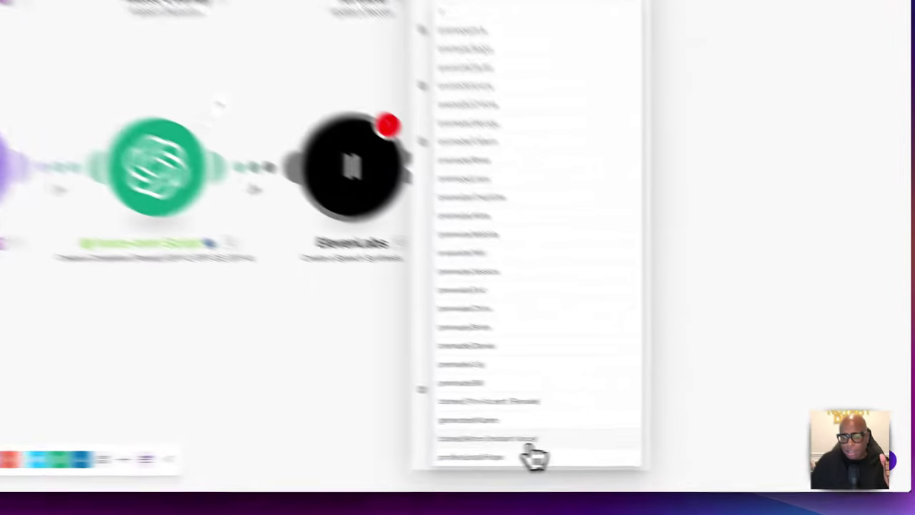
left_click(653, 448)
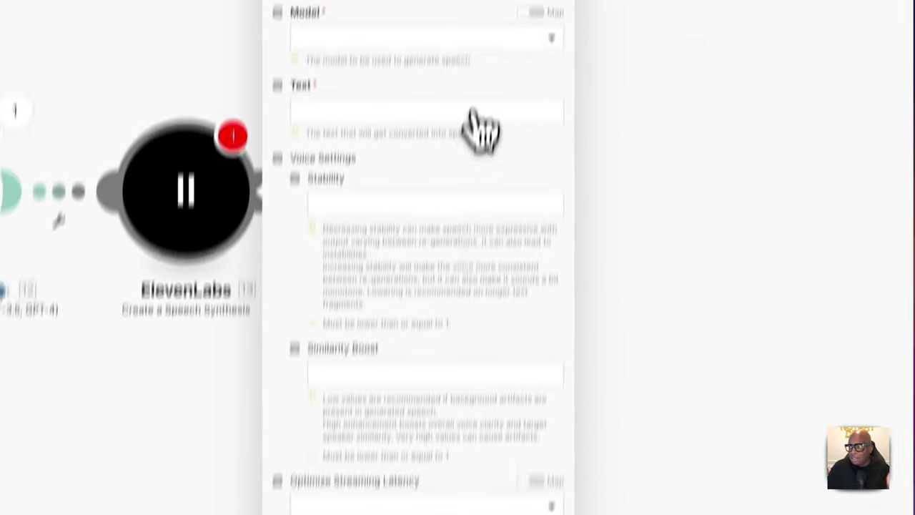
left_click(481, 41)
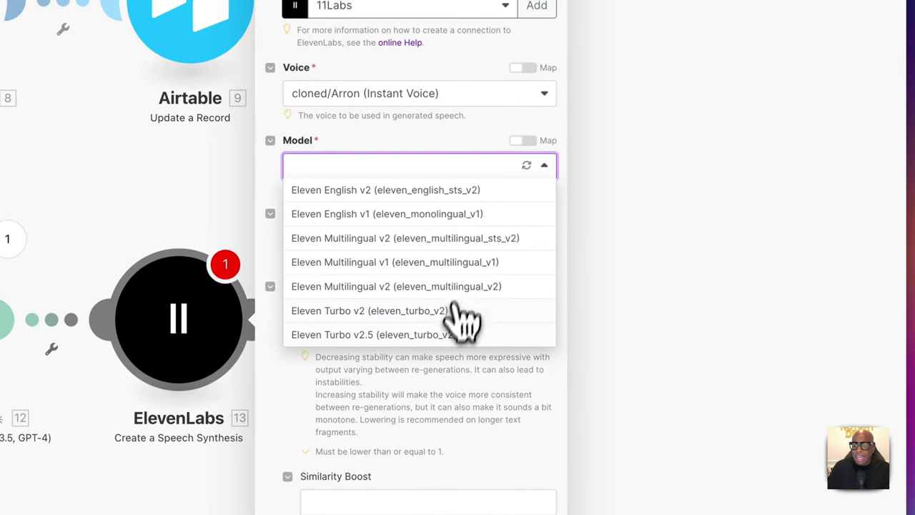
left_click(370, 337)
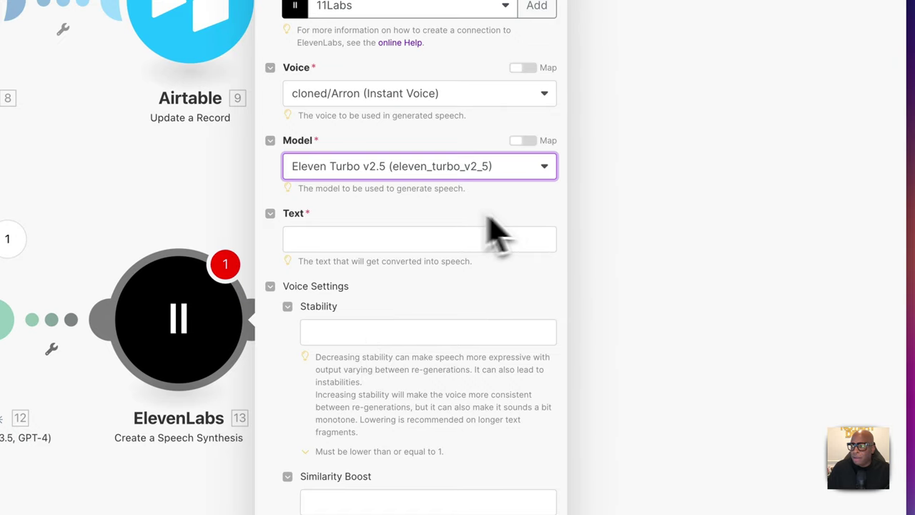
- Map the Voice-over Script module's Result to the ElevenLabs text and save the module's settings
left_click(355, 244)
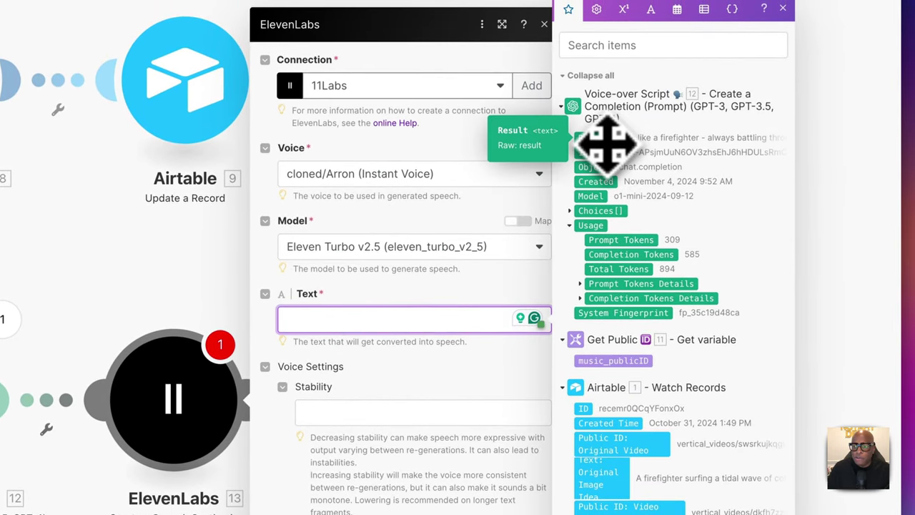
left_click(605, 143)
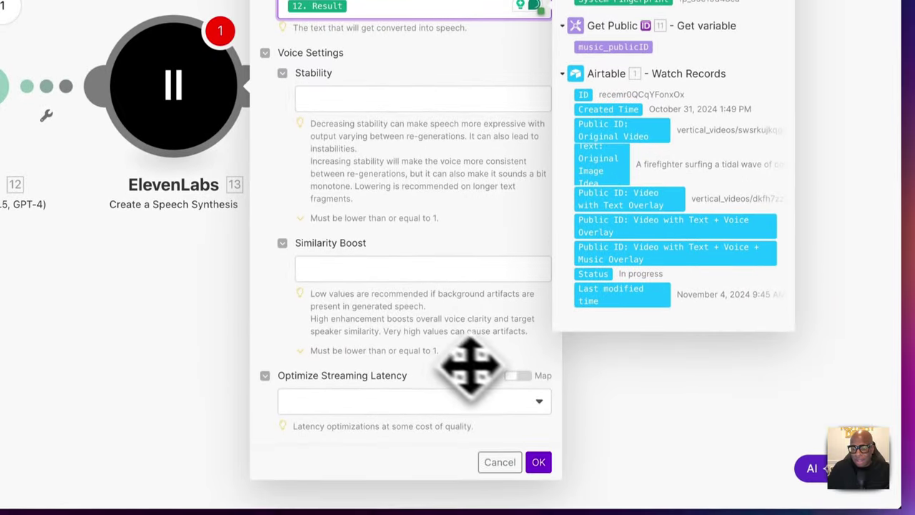
left_click(538, 462)
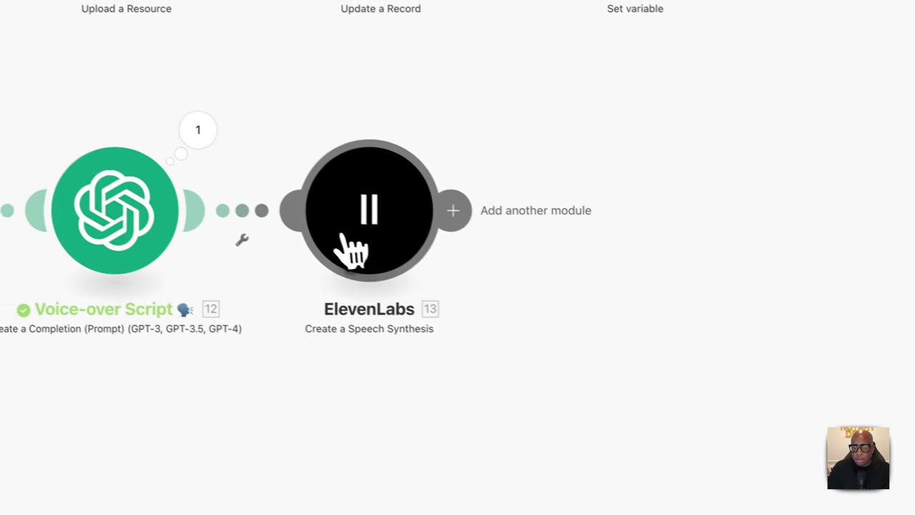
- Rename the ElevenLabs module Generate Audio
right_click(385, 224)
left_click(445, 300)
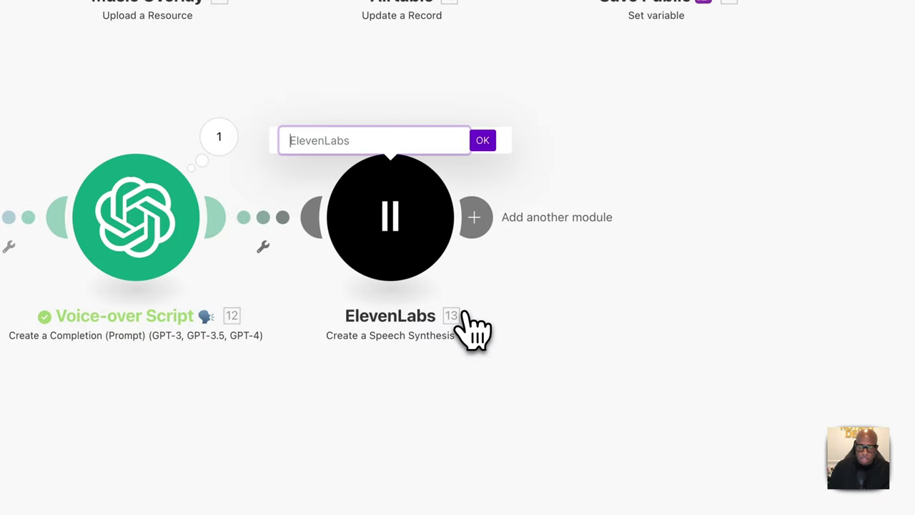
type("Generate Audio")
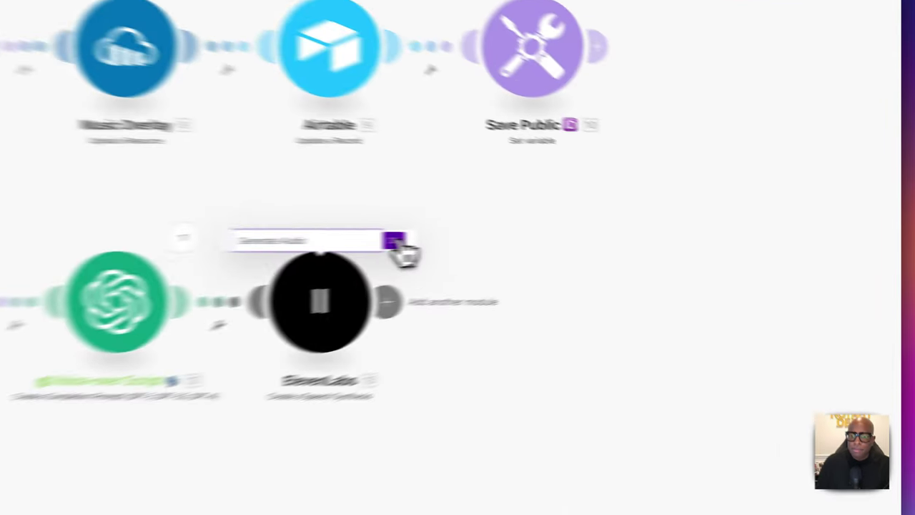
left_click(583, 231)
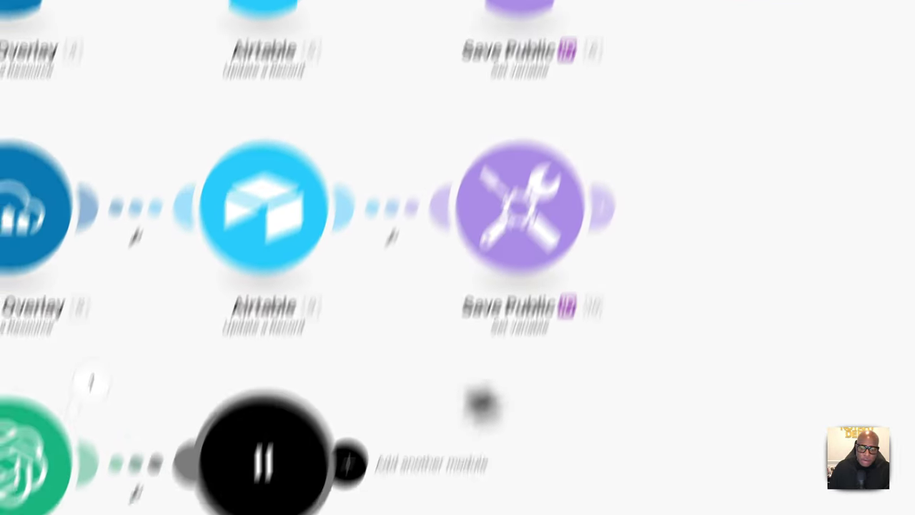
- Run only the Generate Audio module with the voice-over script pasted as its Result, then close the run details
right_click(275, 456)
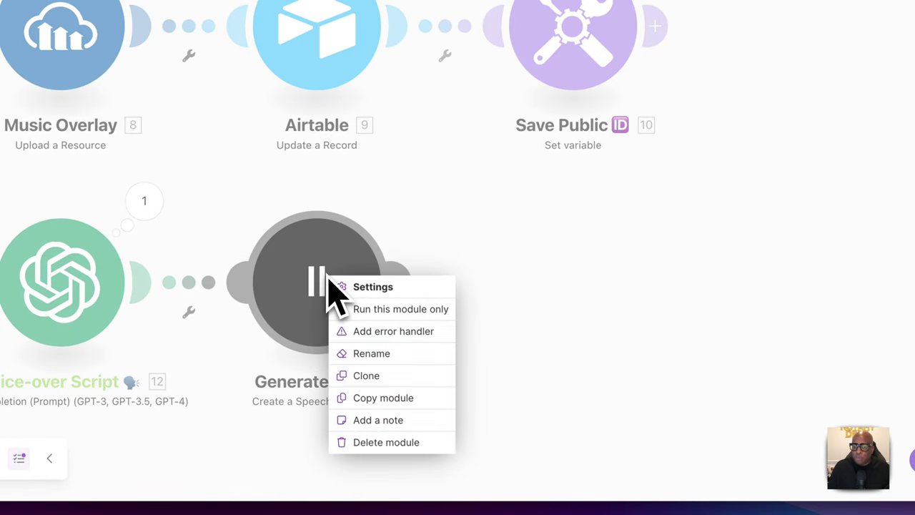
left_click(404, 310)
left_click(485, 356)
key("ctrl+v")
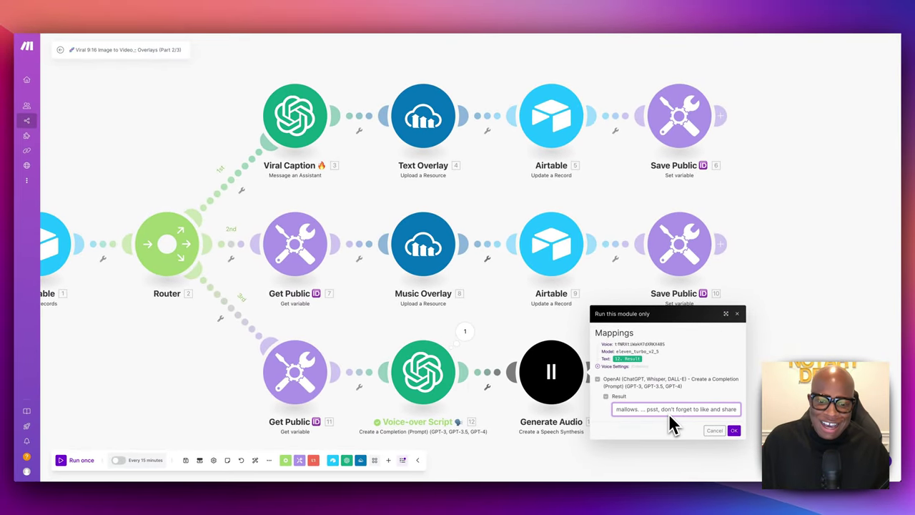
left_click(734, 430)
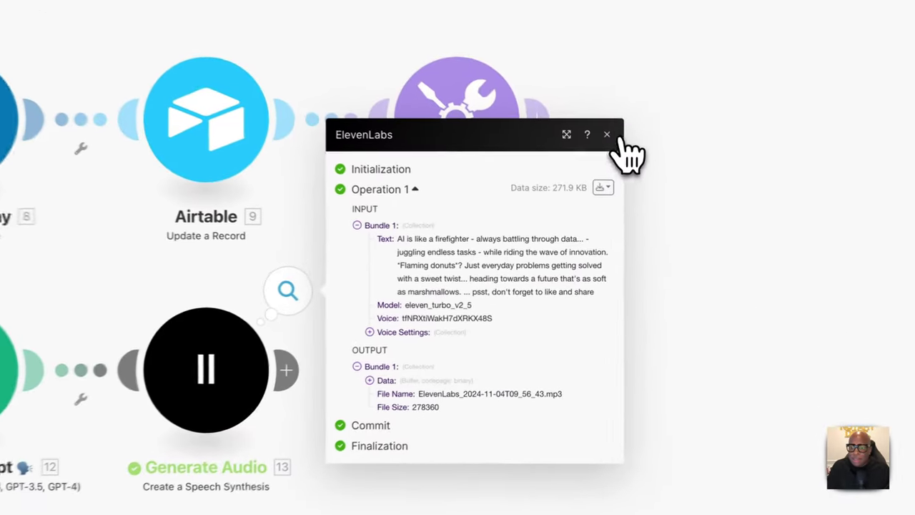
left_click(800, 29)
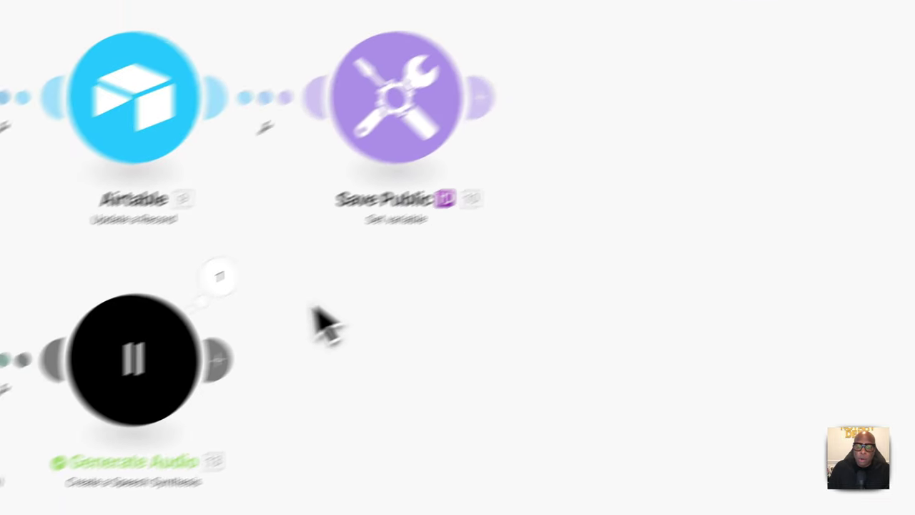
- Add a Cloudinary Upload a Resource module after the Generate Audio module
left_click(216, 360)
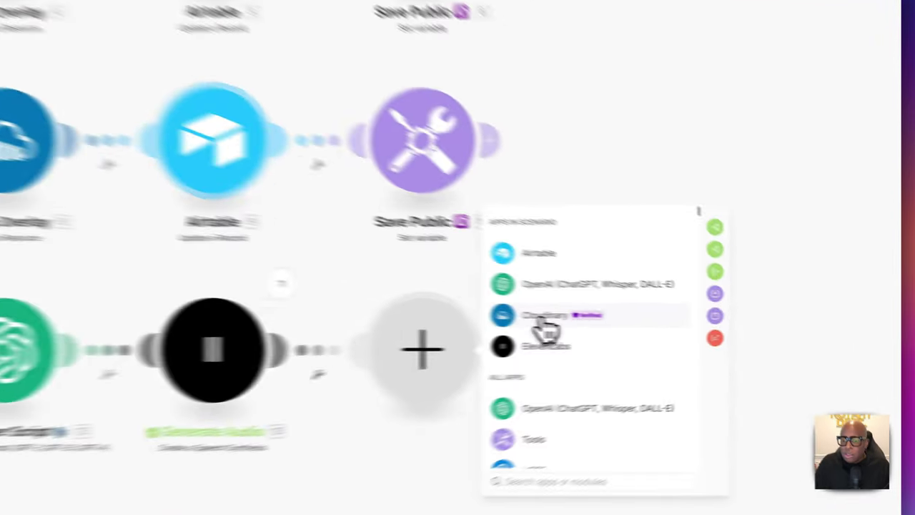
left_click(677, 323)
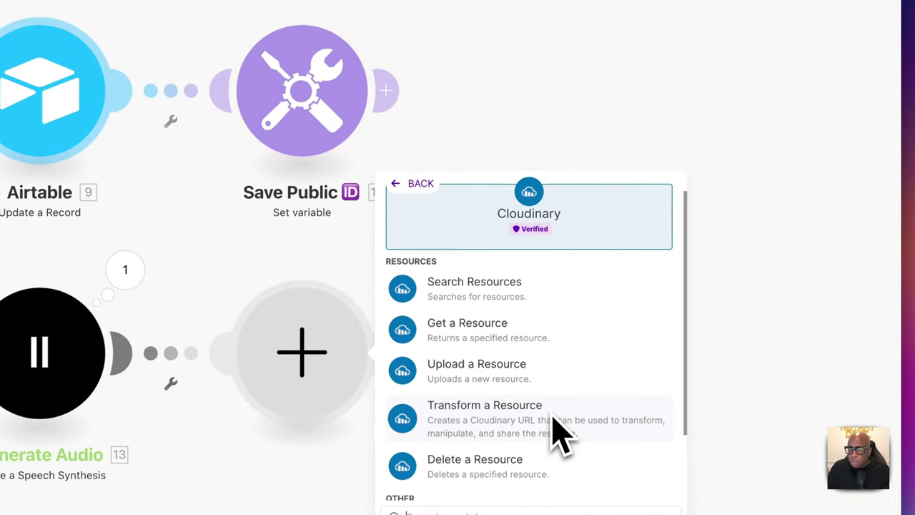
scroll(543, 404, "down", 1)
left_click(513, 350)
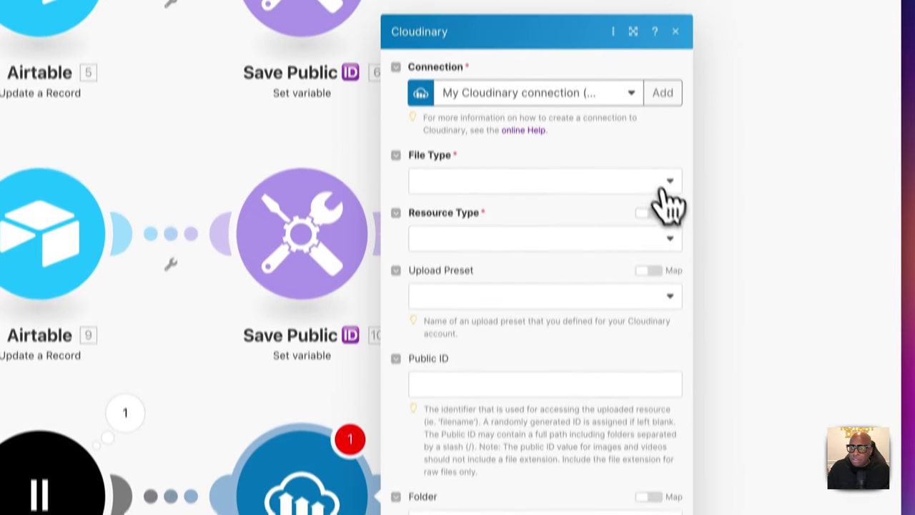
- Set the Cloudinary file type to Base64 Encoded Data URI (~60MB) and the MIME type to audio/mpeg
left_click(672, 216)
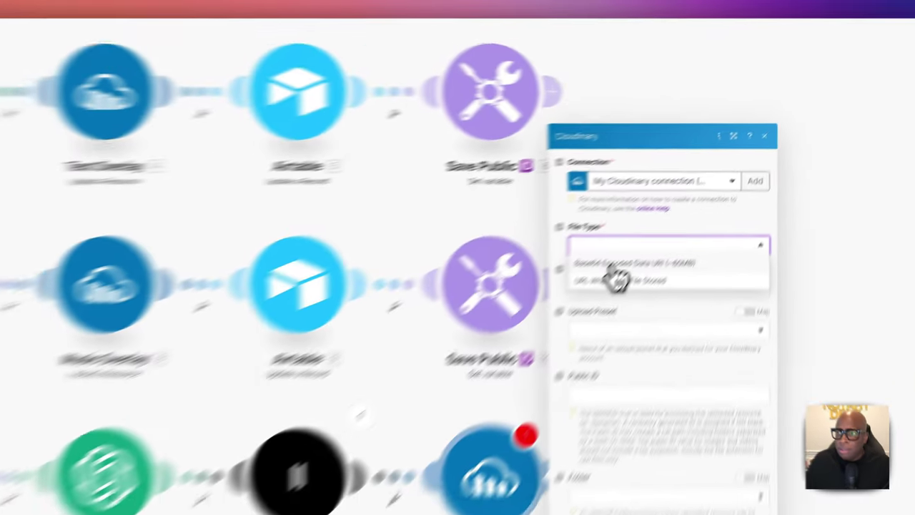
left_click(684, 201)
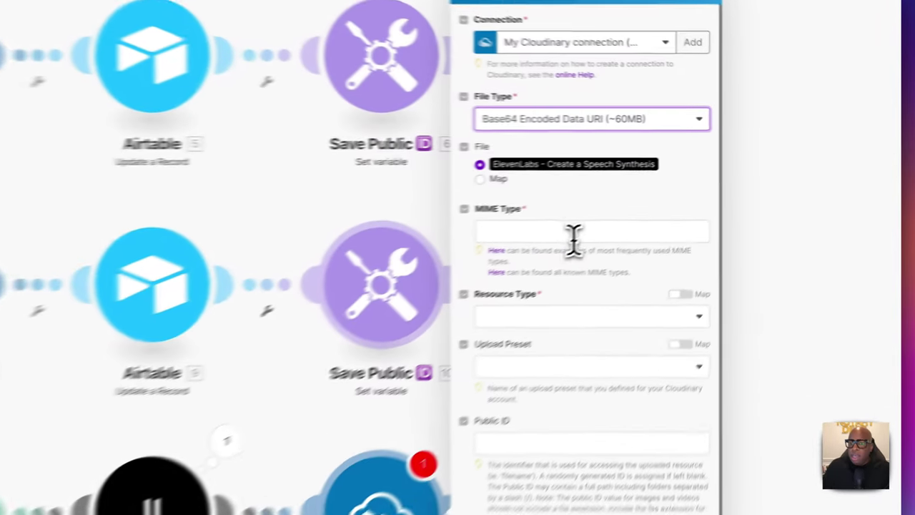
left_click(665, 183)
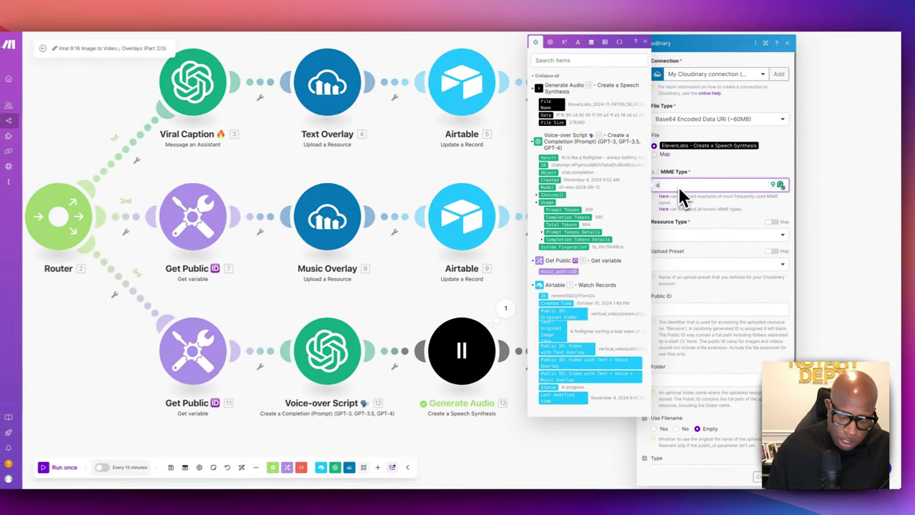
type("audio/mpe")
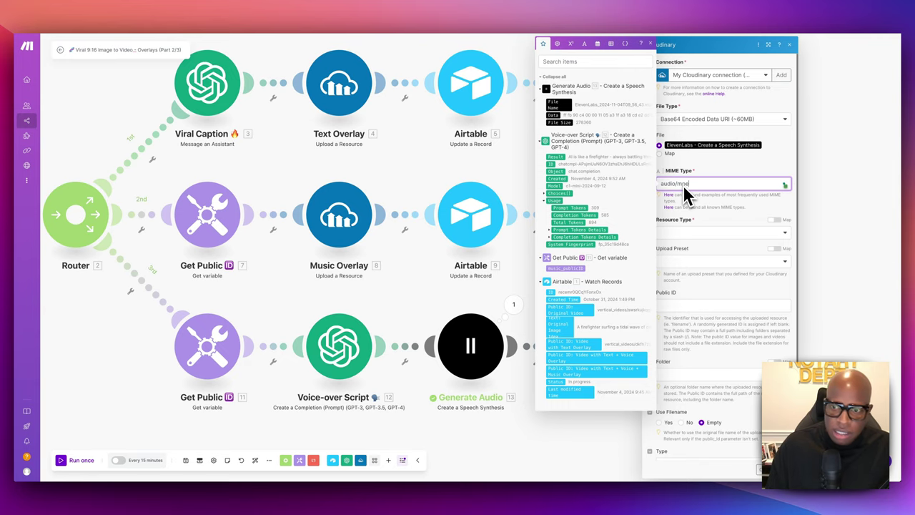
type("g")
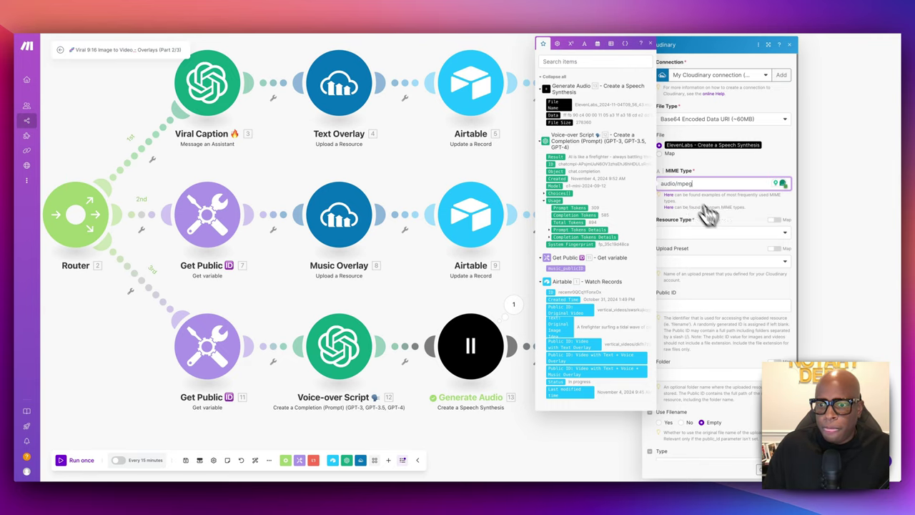
- Set the Cloudinary resource type to video and the folder to vertical_videos, and save the module's settings
left_click(725, 233)
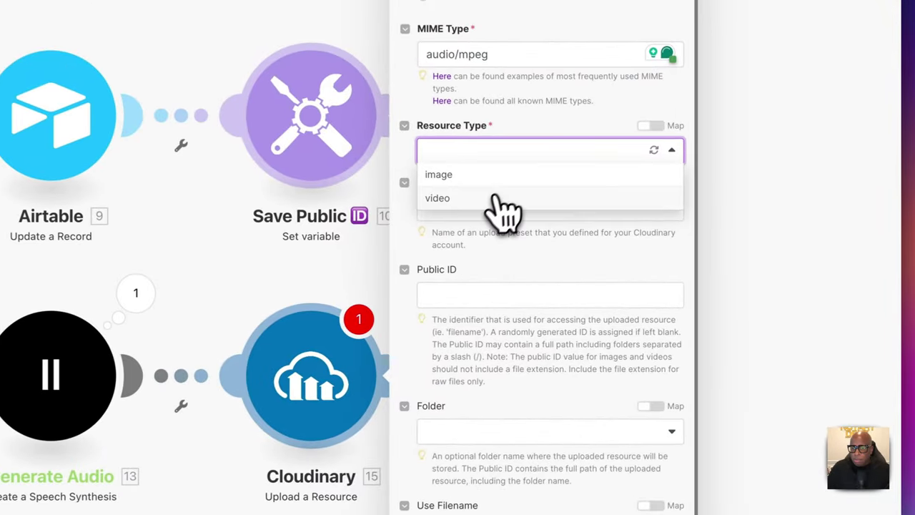
left_click(497, 199)
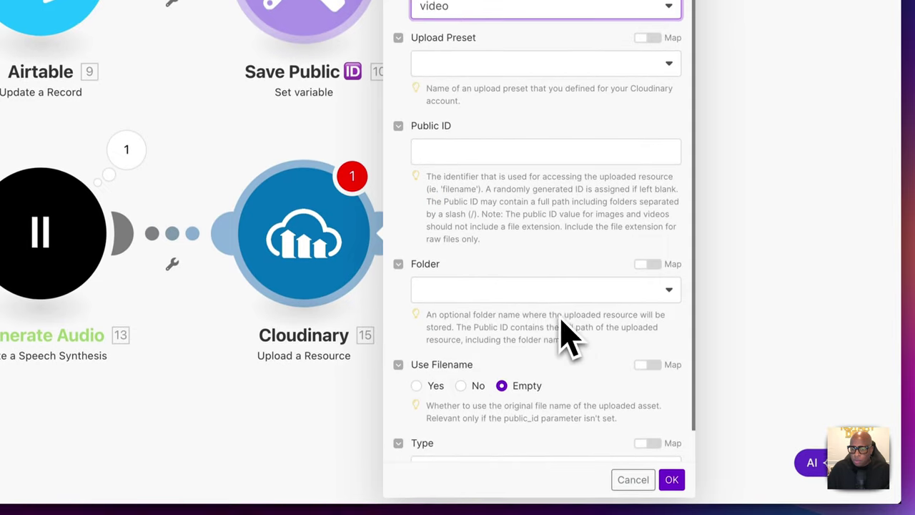
left_click(519, 288)
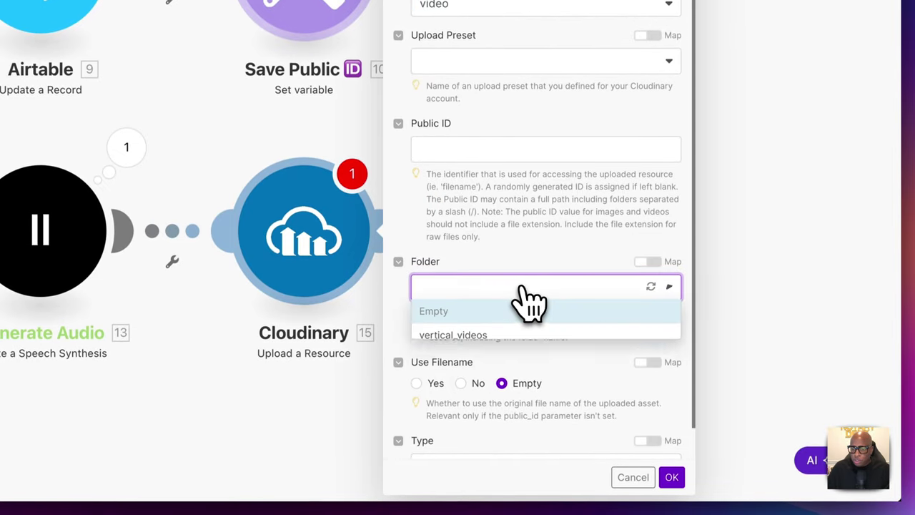
left_click(475, 336)
scroll(572, 343, "down", 1)
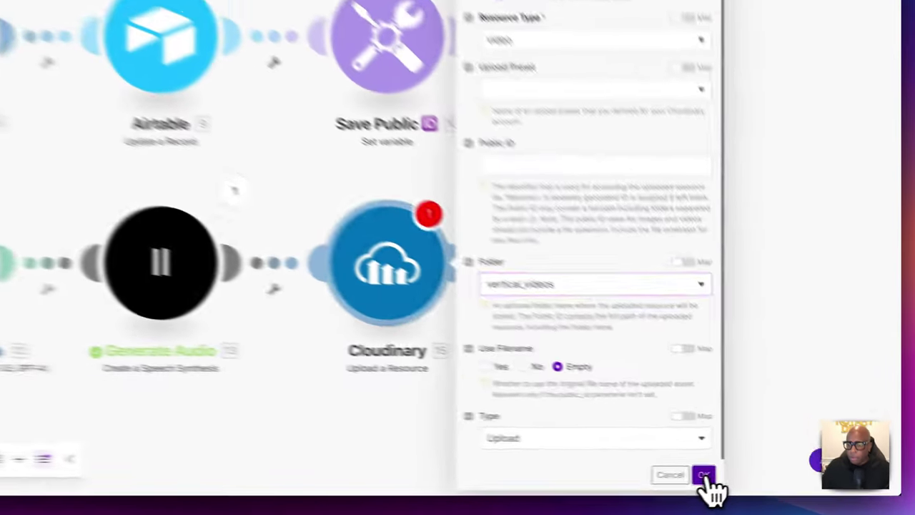
left_click(786, 469)
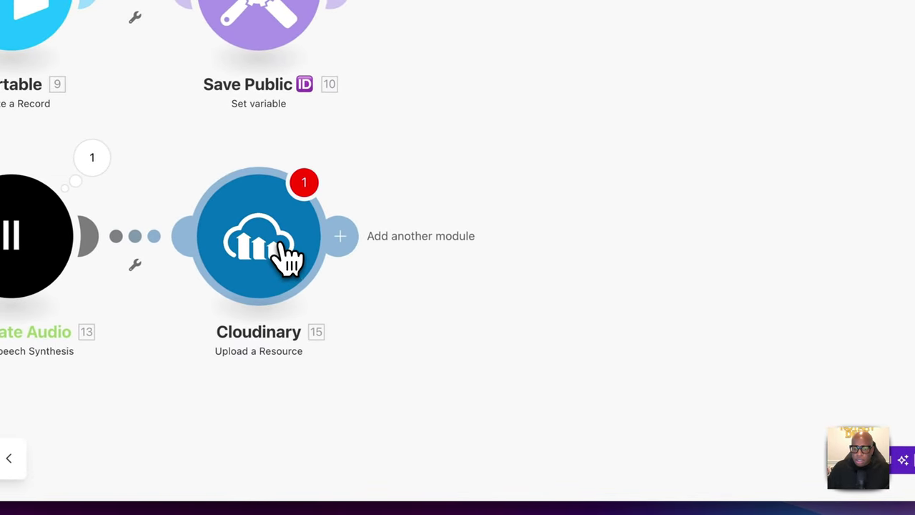
left_click(285, 262)
left_click(625, 476)
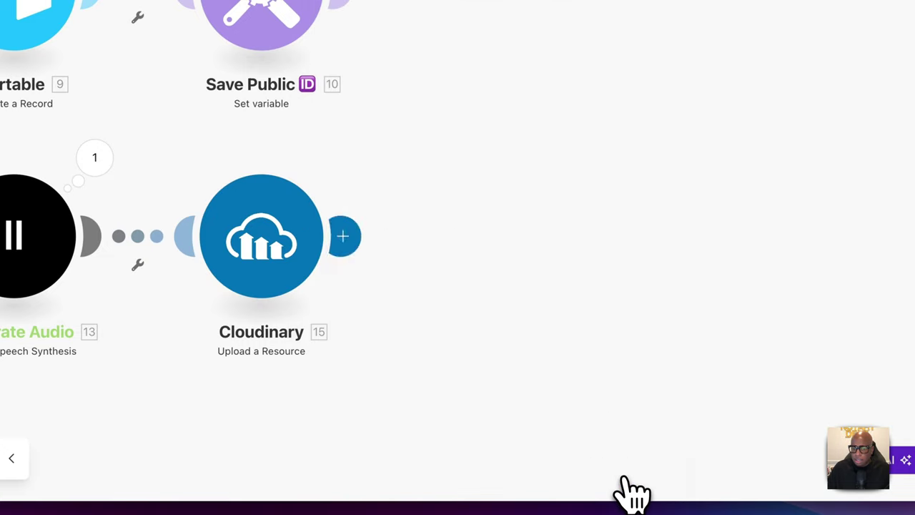
- Rename the Cloudinary module Upload Voice-over, ending the name with the double up-arrow emoji
scroll(408, 285, "up", 10)
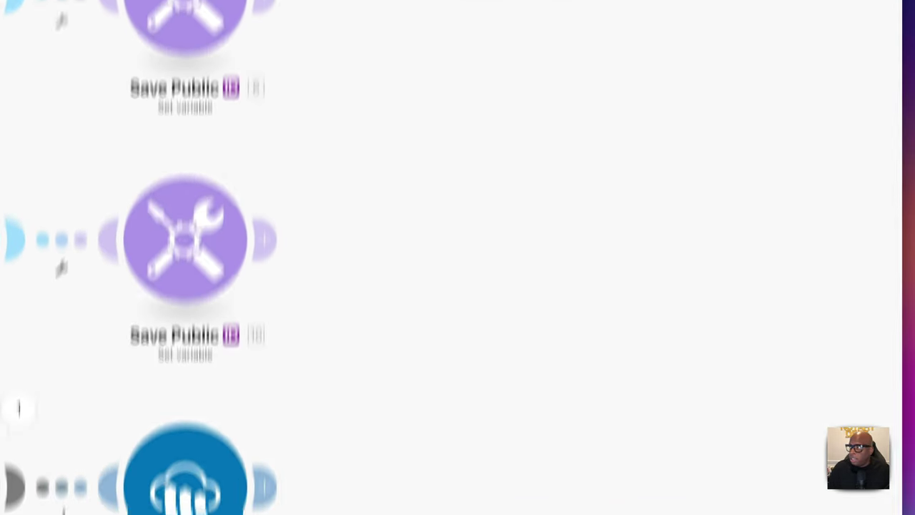
scroll(750, 311, "down", 5)
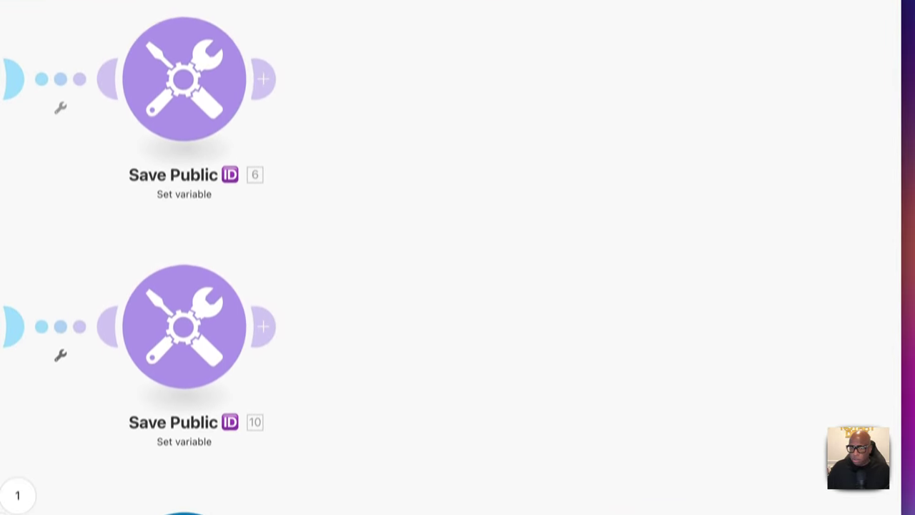
right_click(215, 473)
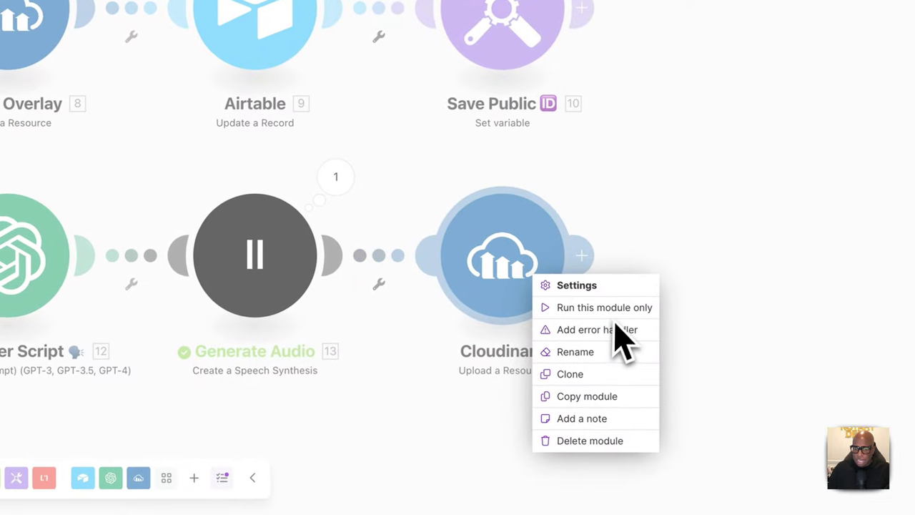
left_click(585, 356)
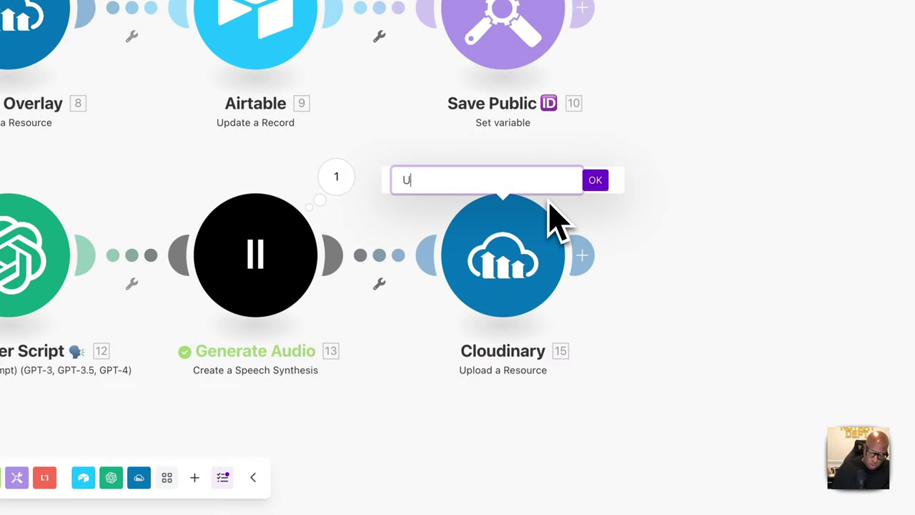
type("Upload A")
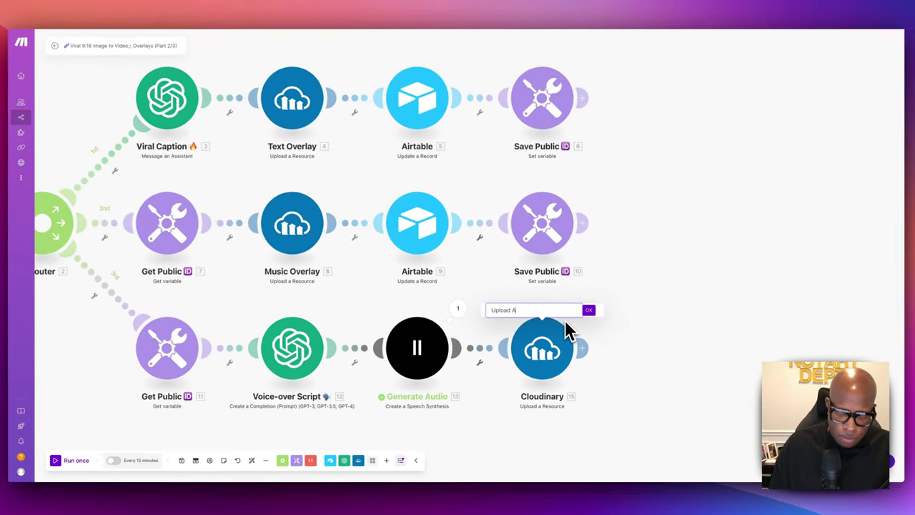
type("udio")
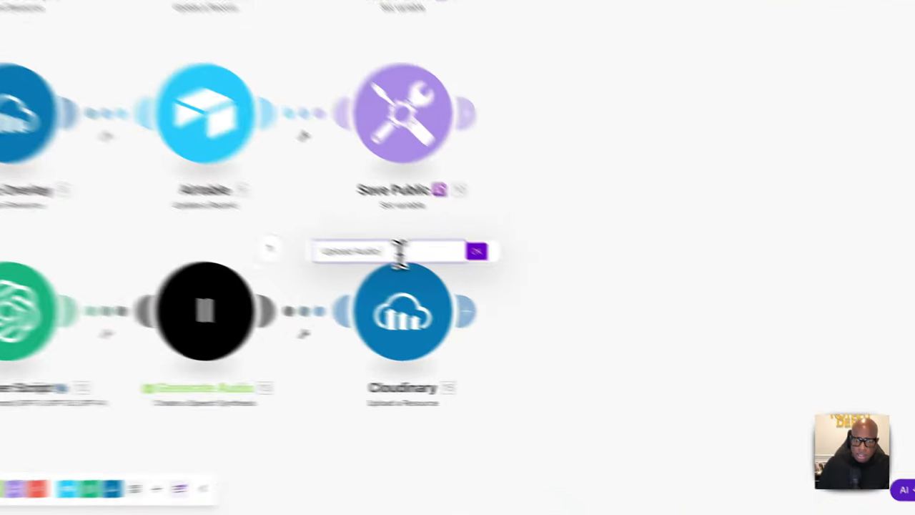
right_click(557, 311)
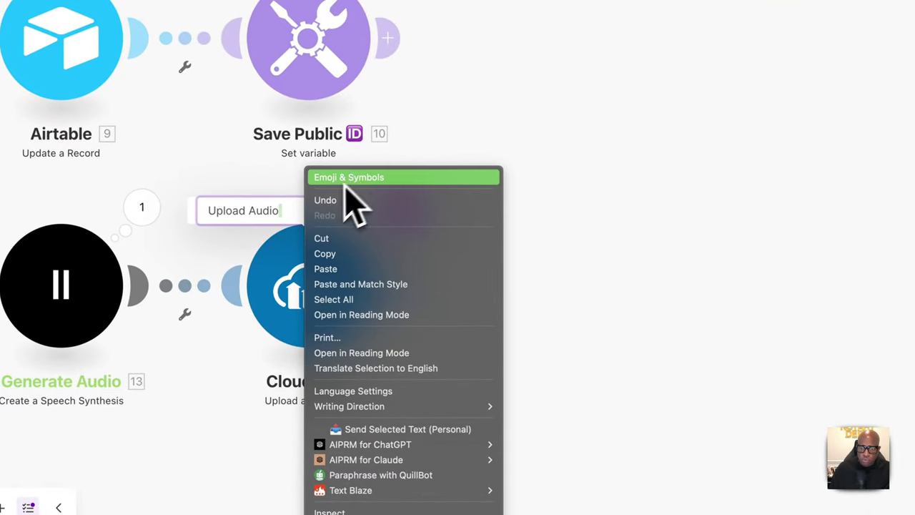
left_click(286, 218)
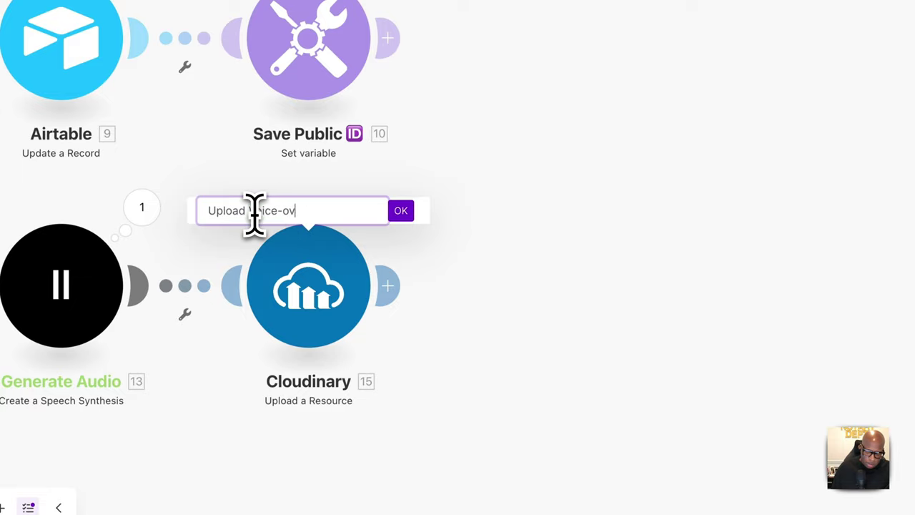
right_click(309, 215)
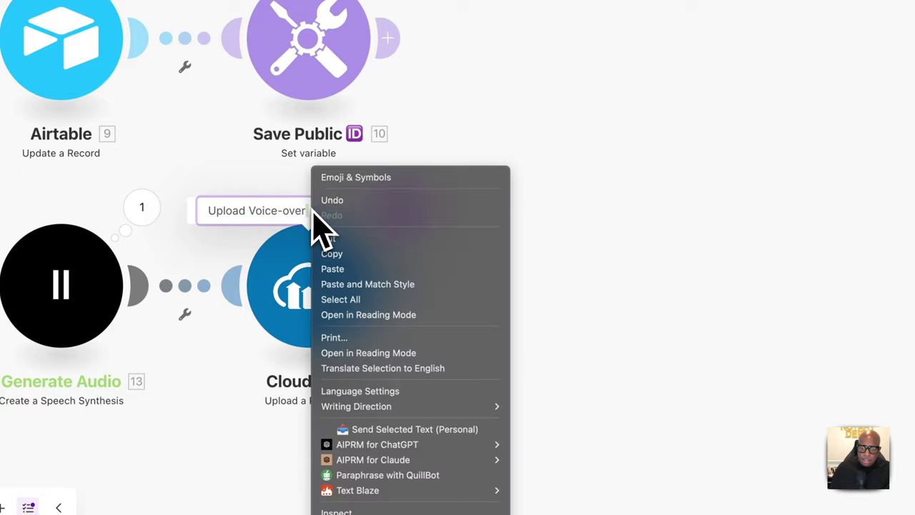
left_click(357, 178)
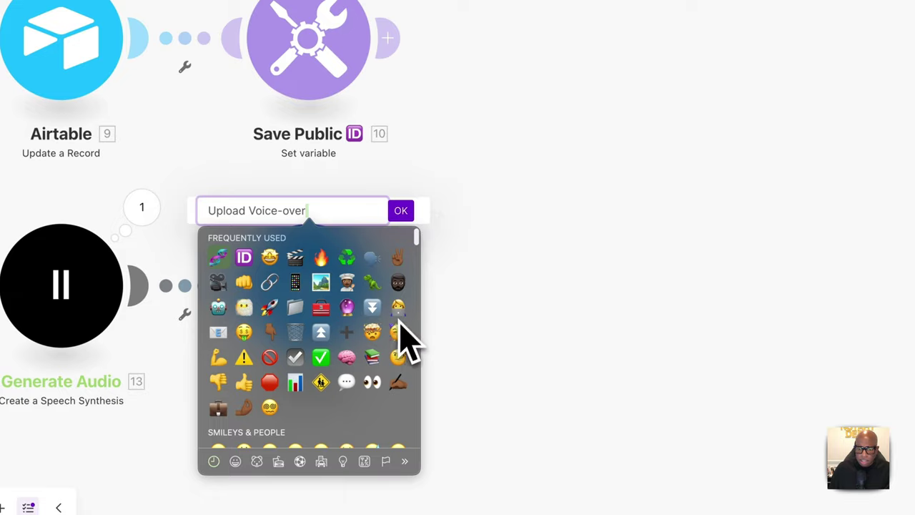
key("Escape")
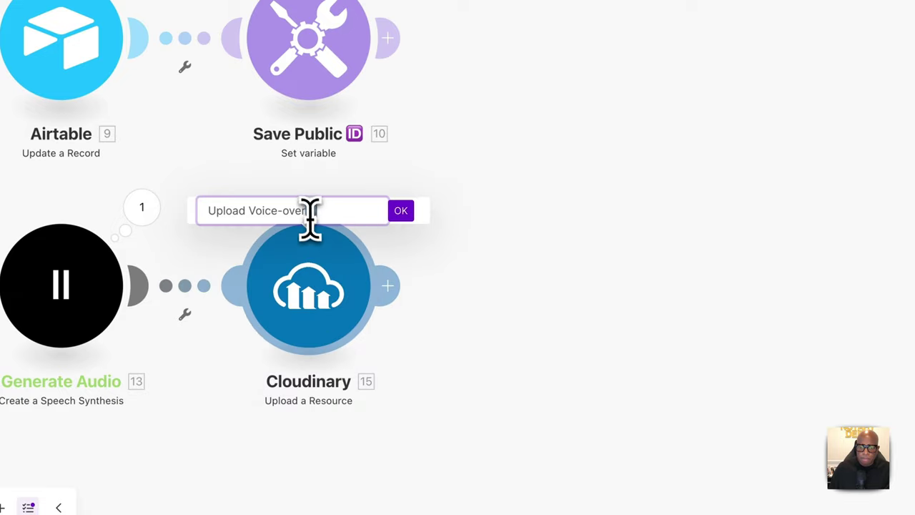
left_click(400, 211)
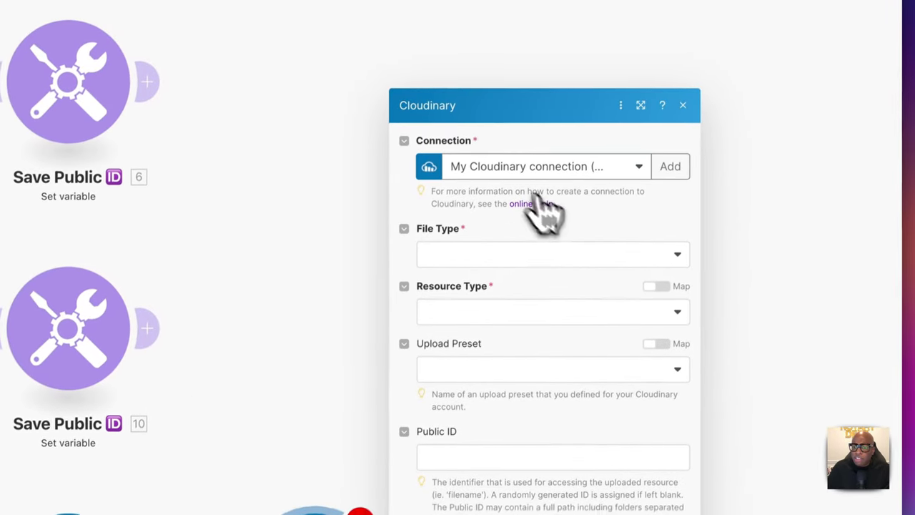
- Set the file type to URL Where The File Stored and paste the Cloudinary l_audio overlay URL, with its replace function and .mp4 ending, as the file
left_click(557, 264)
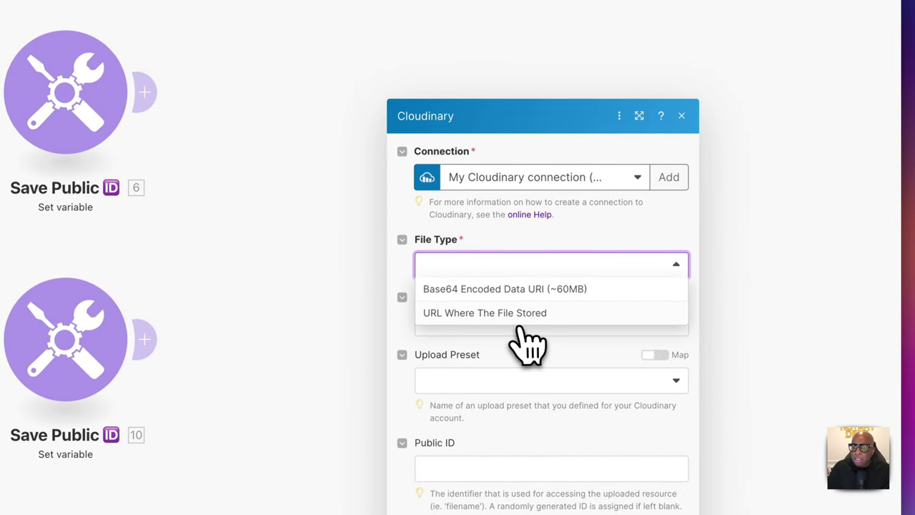
left_click(520, 318)
scroll(500, 315, "down", 3)
left_click(463, 202)
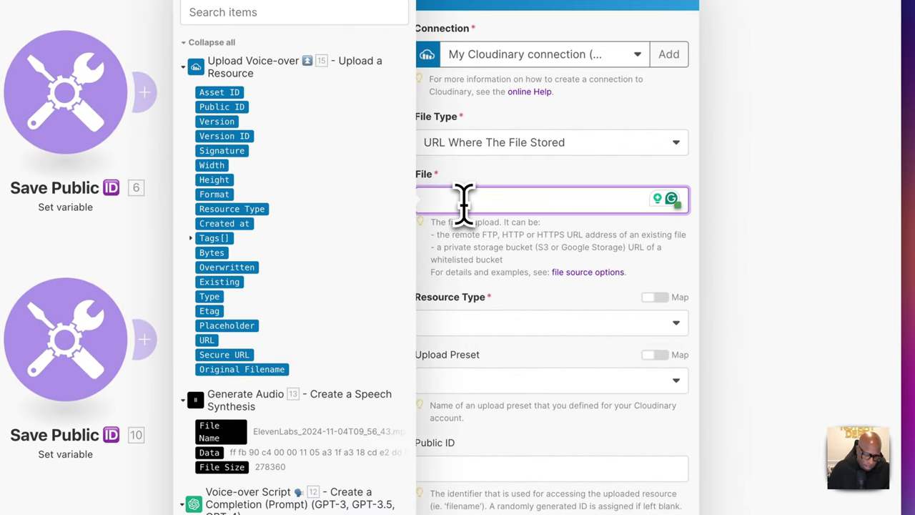
key("super+v")
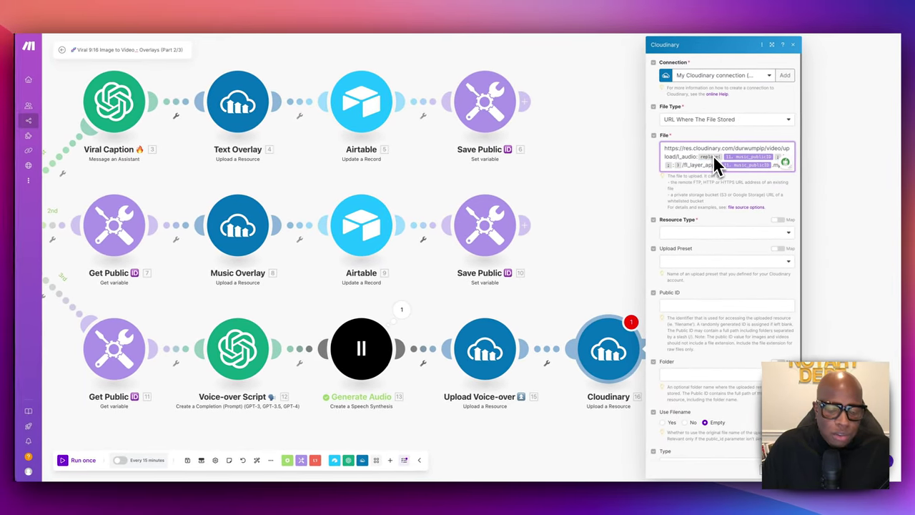
- In the file URL's replace function, swap the music_publicID variable for the Public ID from the Upload Voice-over module
mouse_move(702, 159)
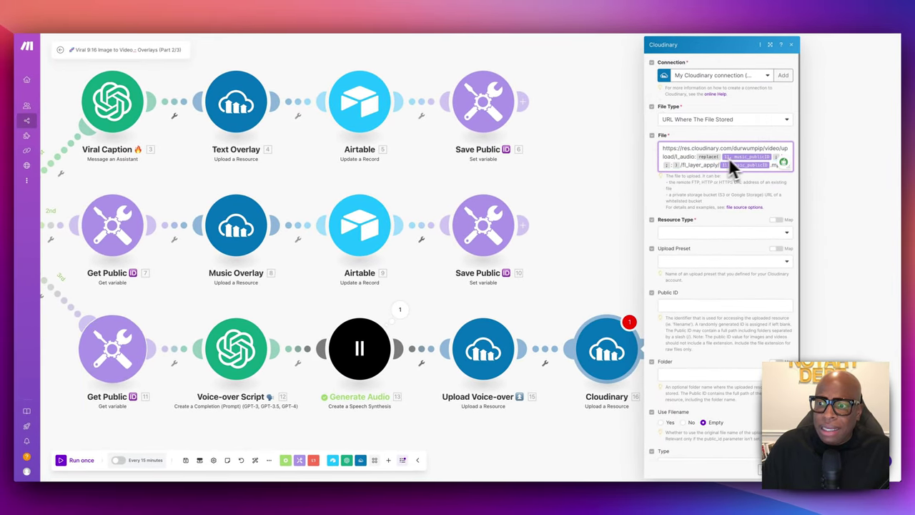
left_click(770, 153)
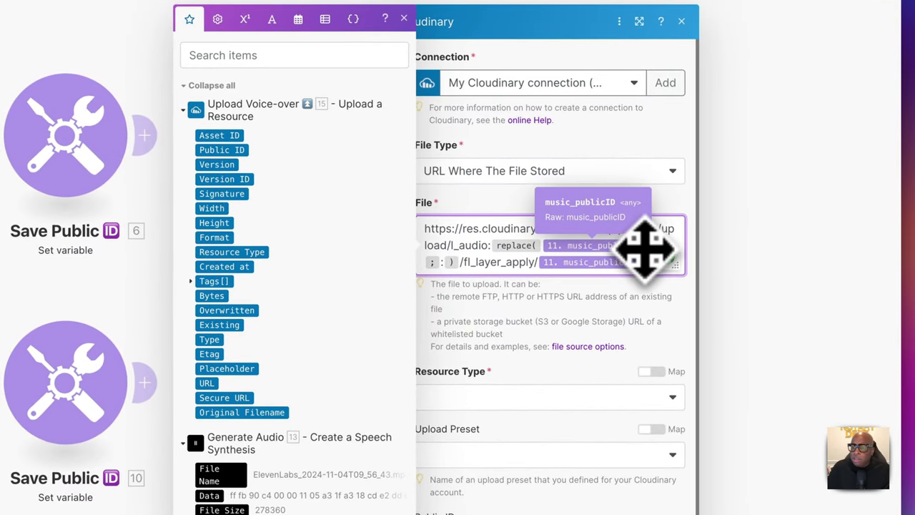
left_click(663, 243)
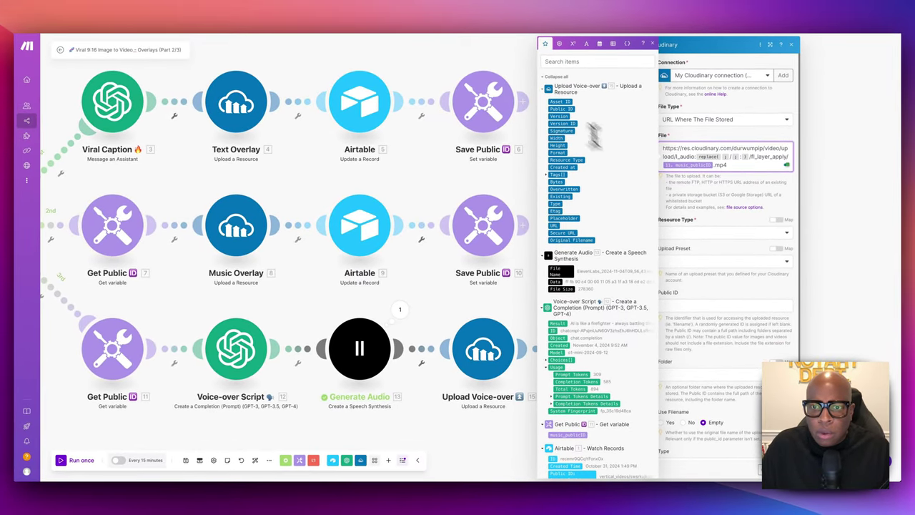
left_click(556, 77)
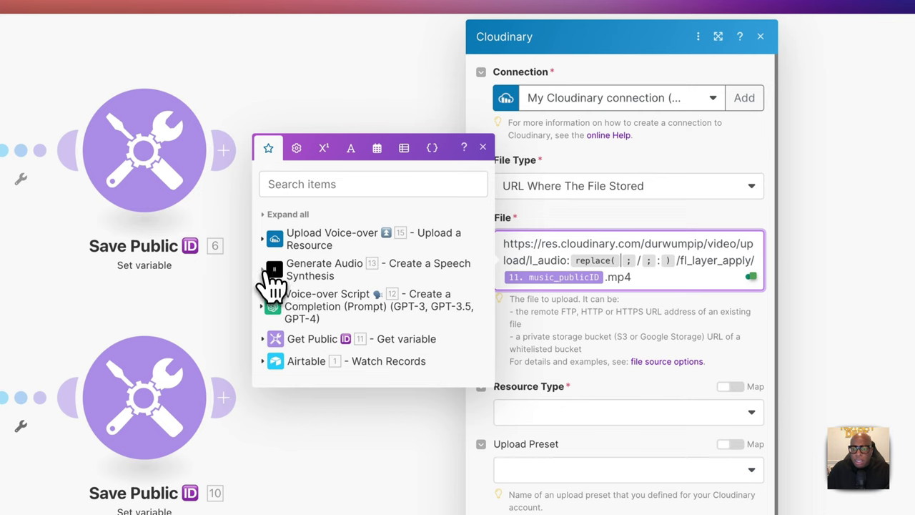
left_click(272, 270)
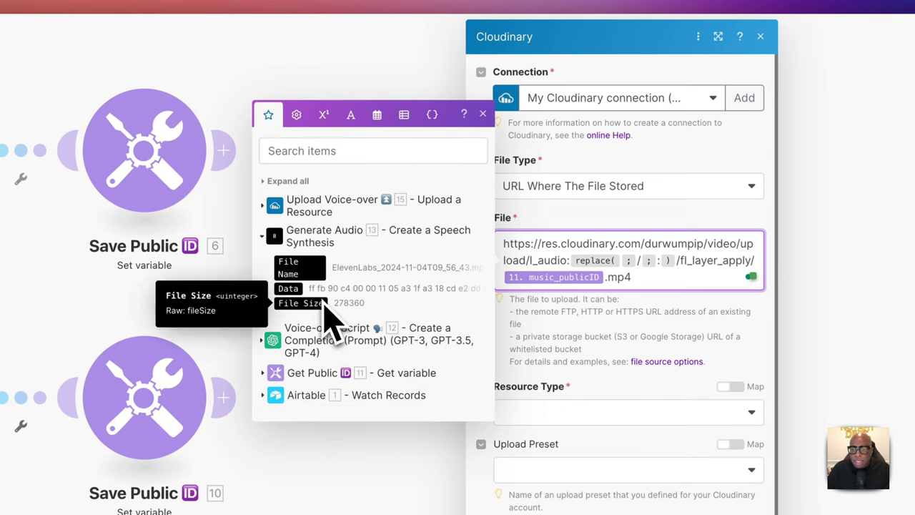
left_click(273, 243)
left_click(275, 240)
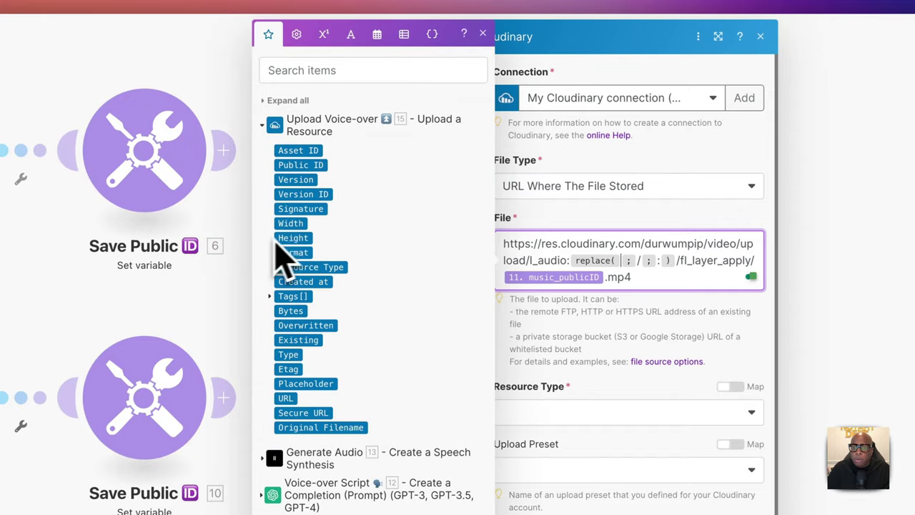
left_click(296, 165)
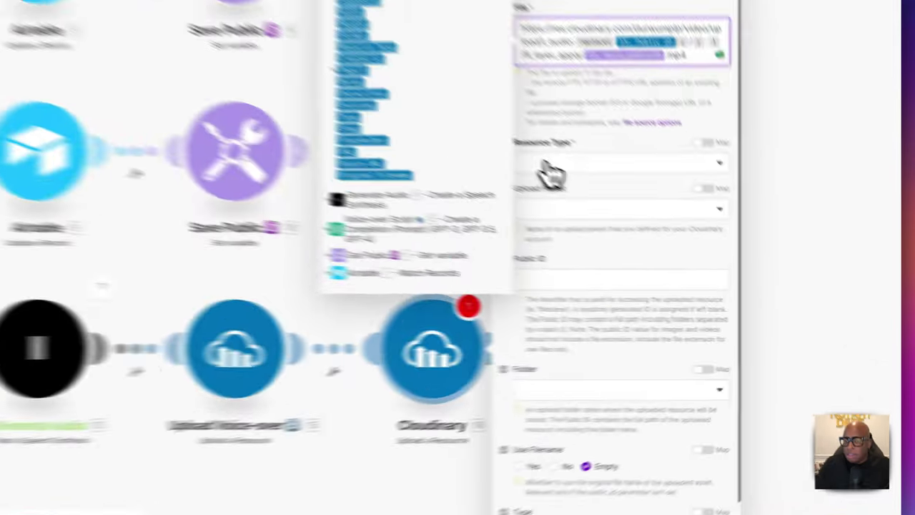
- Set the resource type to video and the folder to vertical_videos, and save the second Cloudinary module's settings
left_click(678, 236)
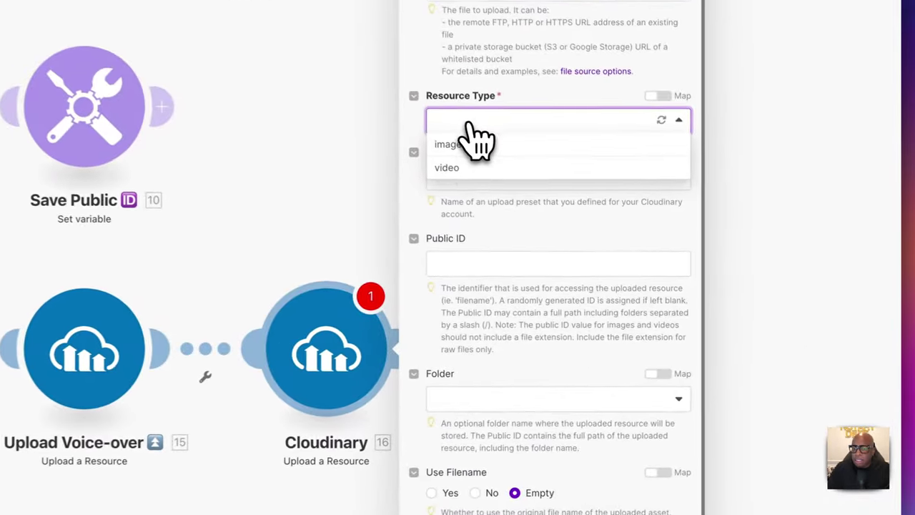
left_click(672, 255)
left_click(471, 403)
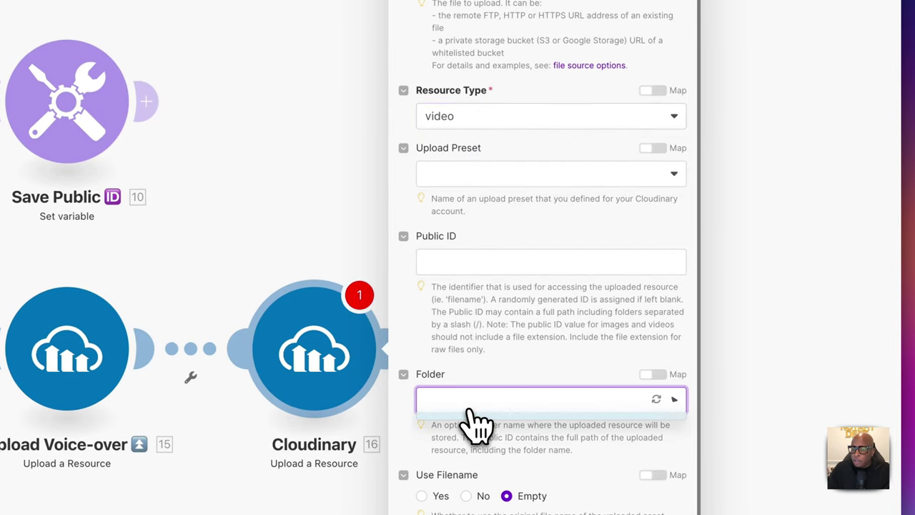
left_click(474, 350)
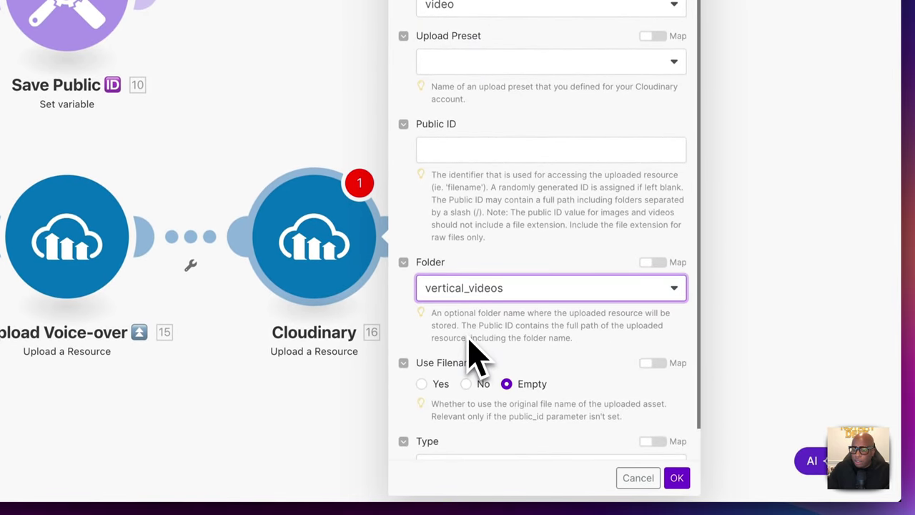
left_click(676, 477)
- Rename the new Cloudinary module Voice-over Overlay
right_click(343, 266)
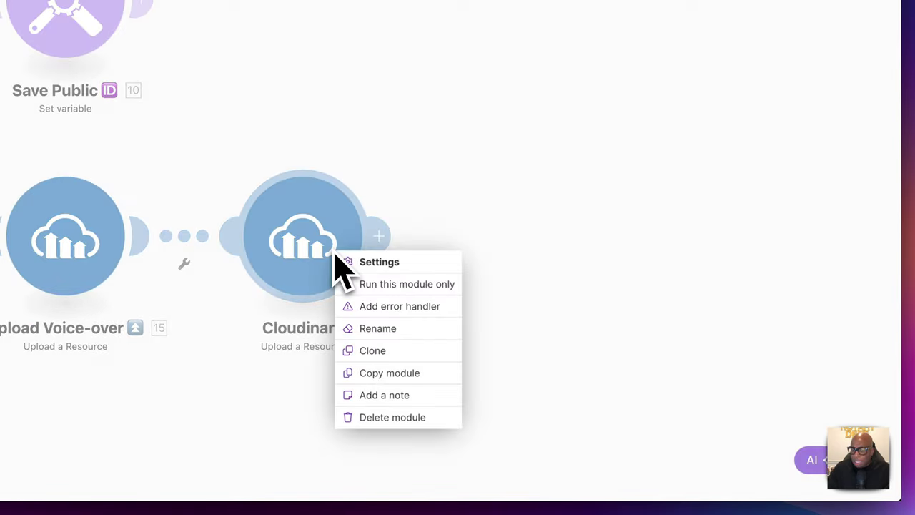
left_click(386, 330)
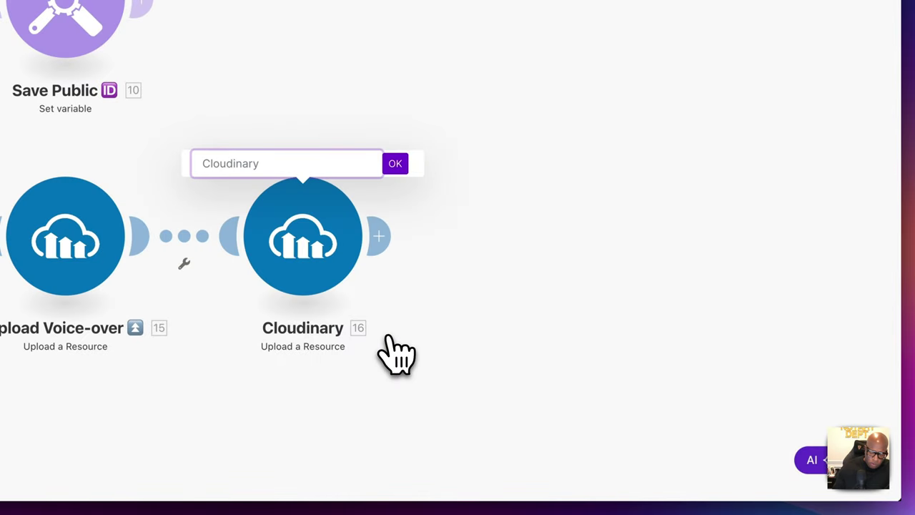
type("Voice Over")
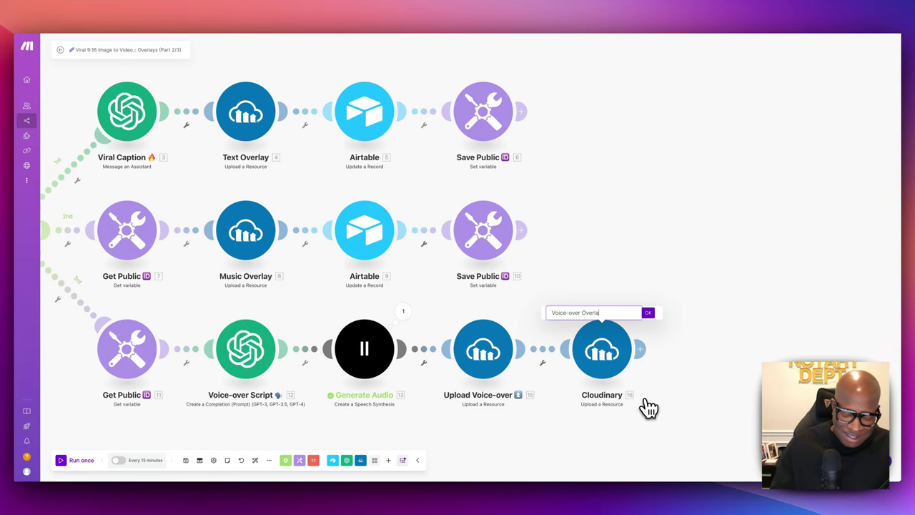
type("Overlay")
left_click(647, 312)
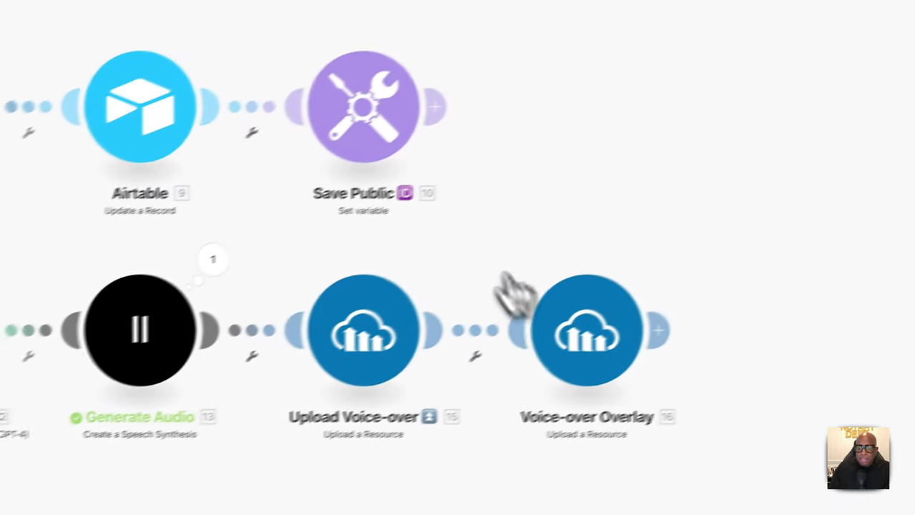
- Add an Airtable Update a Record module after the Voice-over Overlay module
right_click(370, 128)
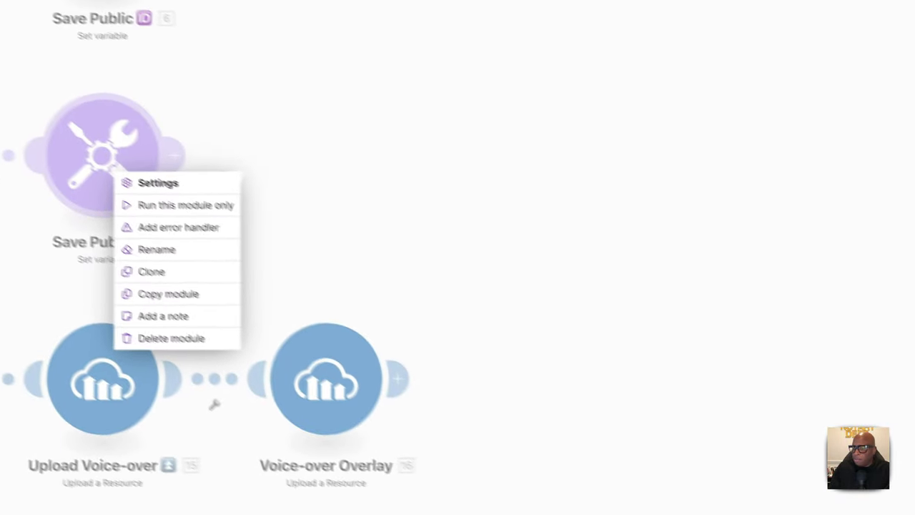
left_click(464, 406)
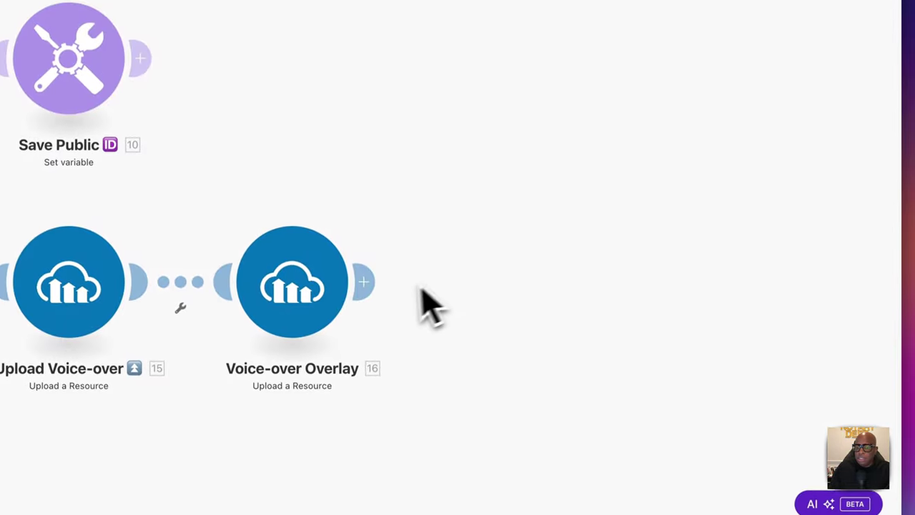
left_click(397, 379)
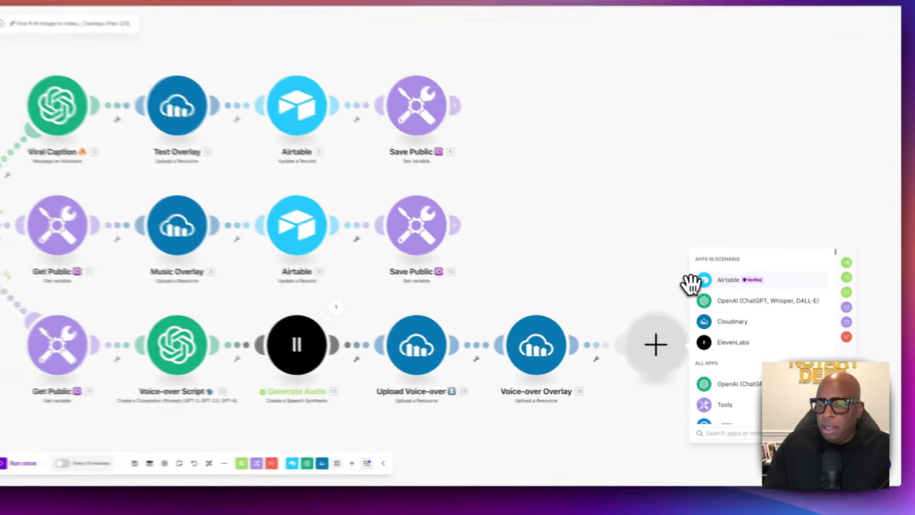
type("air")
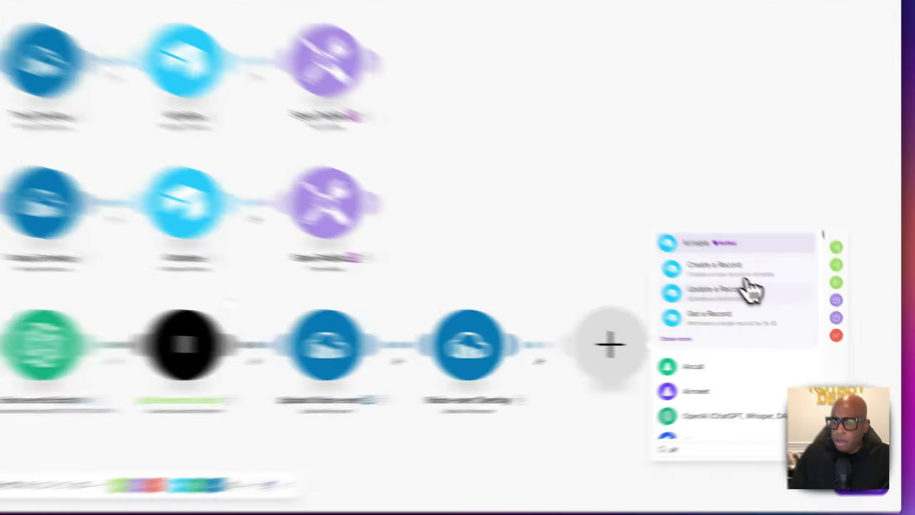
left_click(779, 309)
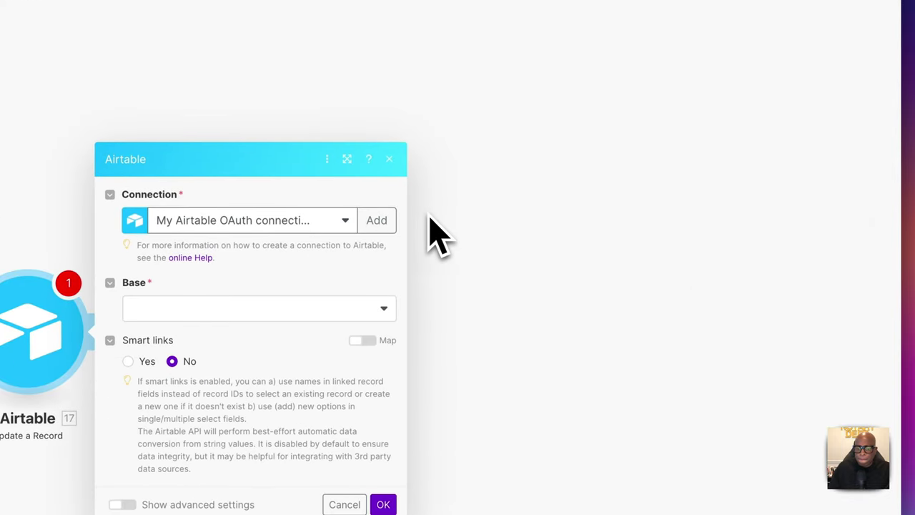
- Set the Airtable module's base to DEMO Img to Video Automation and its table to Table 1
left_click(420, 284)
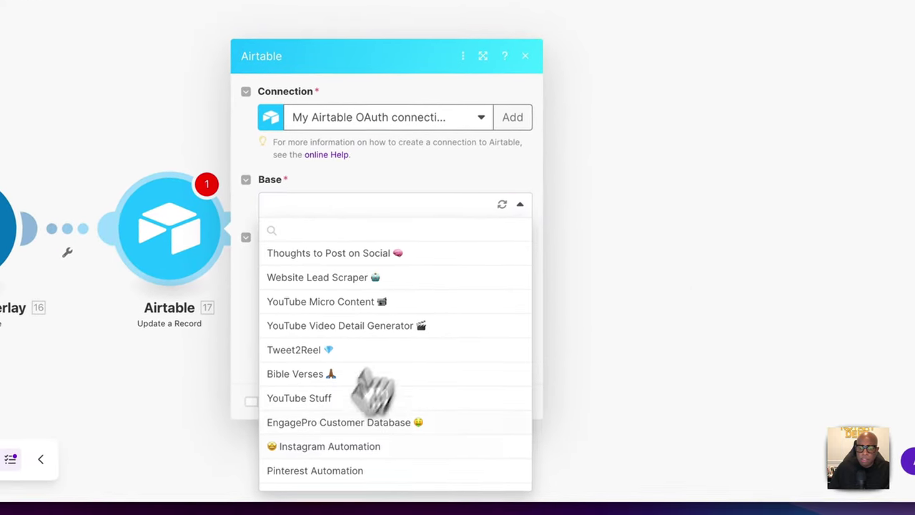
scroll(347, 443, "down", 1)
left_click(336, 478)
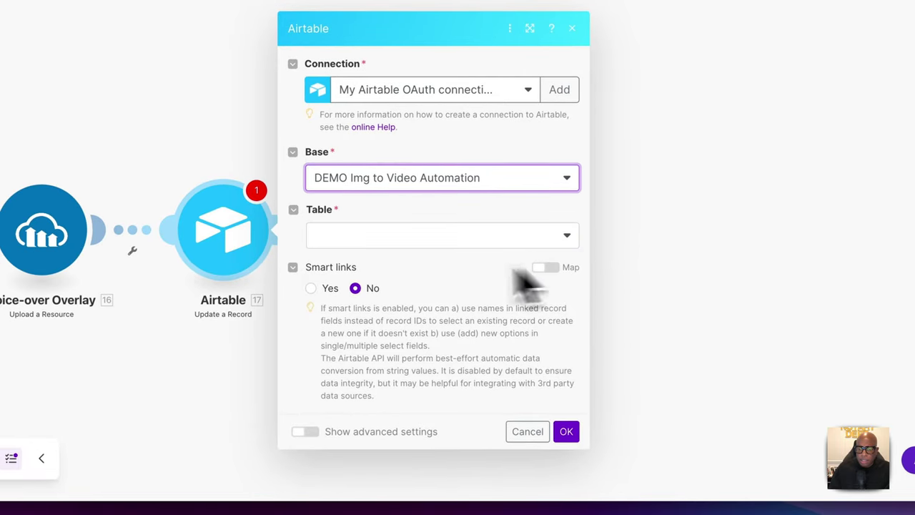
left_click(347, 260)
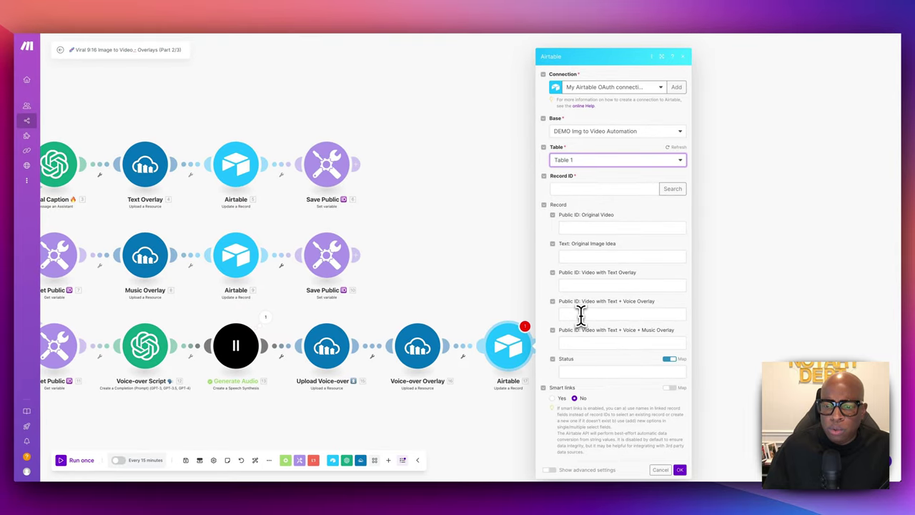
- Map the Voice-over Overlay module's Public ID to the Public ID: Video with Text + Voice Overlay field
left_click(580, 314)
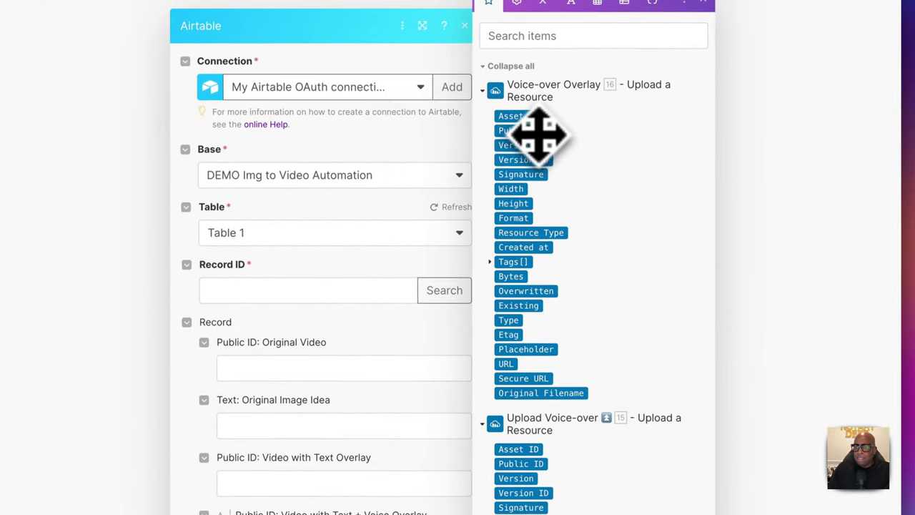
left_click(539, 133)
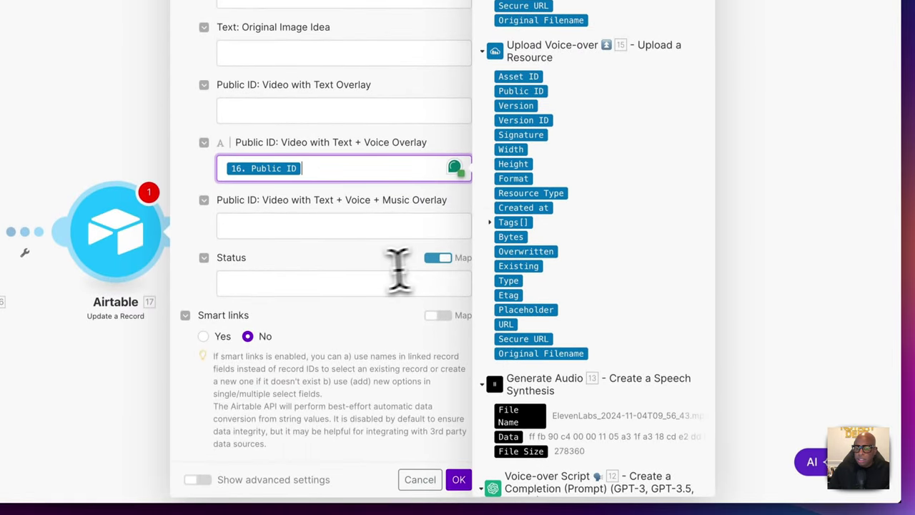
left_click(369, 278)
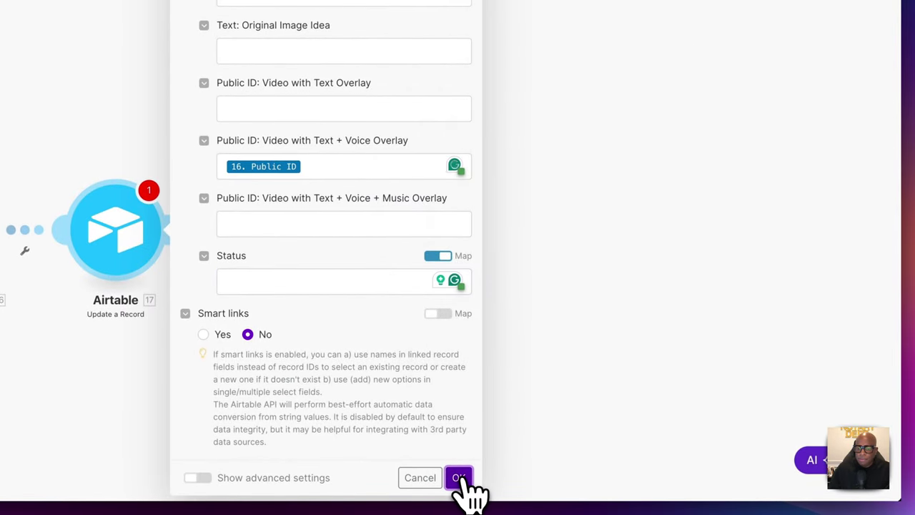
- Map the record ID to the ID from the Airtable Watch Records module and save the Airtable module's settings
scroll(470, 492, "up", 10)
left_click(369, 173)
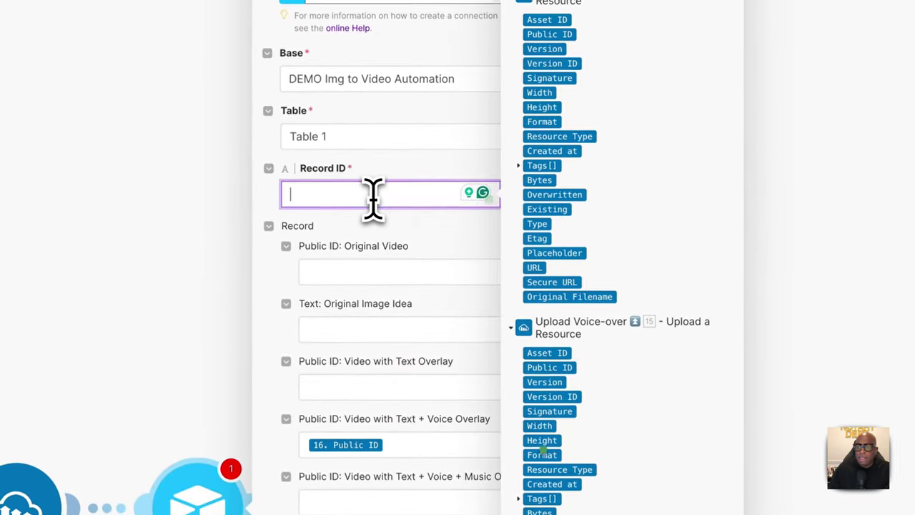
left_click(439, 104)
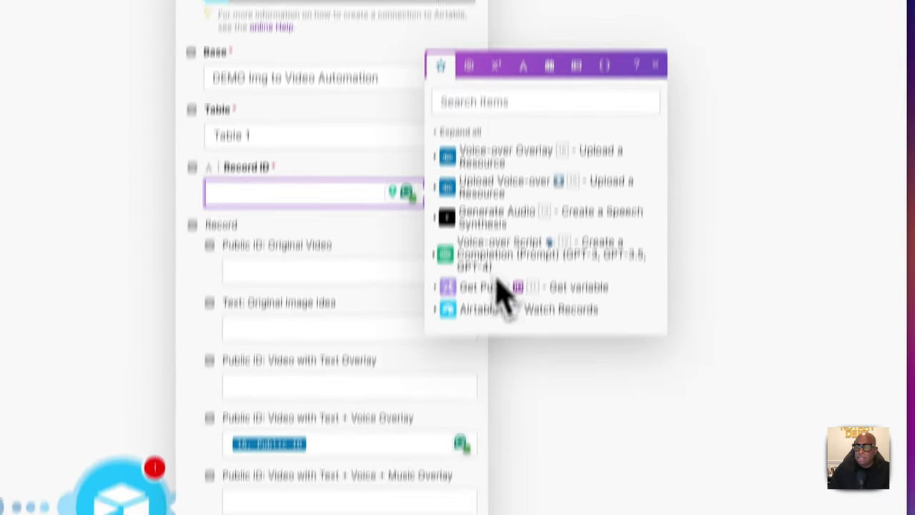
left_click(493, 309)
left_click(461, 125)
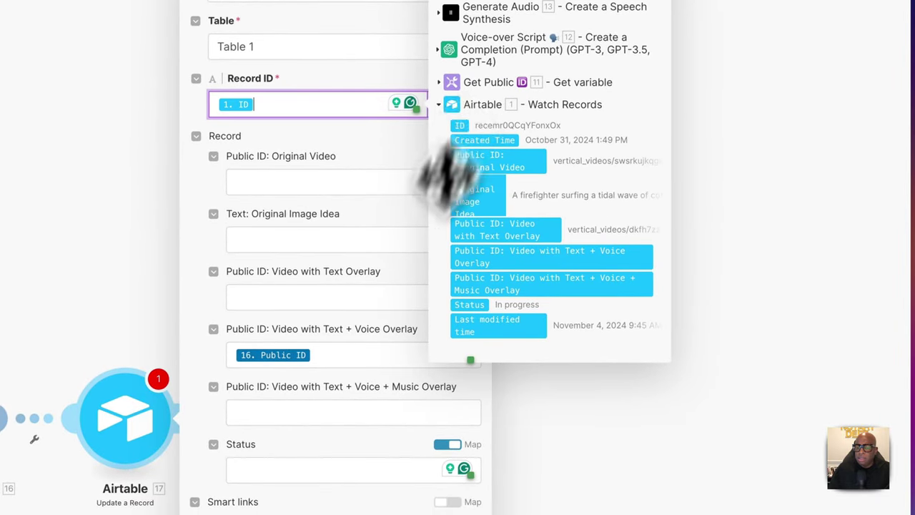
left_click(459, 504)
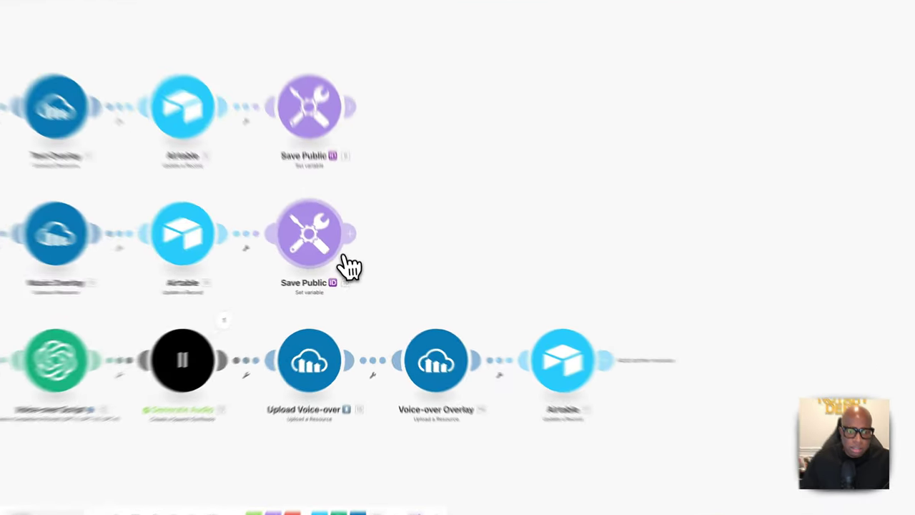
- Clone the second route's Save Public ID module and attach the copy after the third route's Airtable module
right_click(338, 263)
left_click(368, 311)
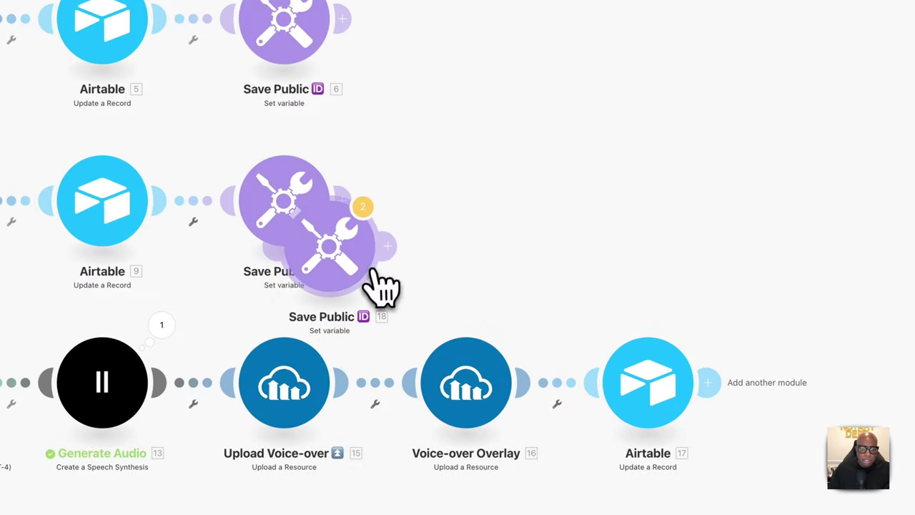
left_click(815, 386)
- Name the third route's Save Public ID variable voice_publicID and map its value to the Public ID from the Voice-over Overlay module
left_click(843, 415)
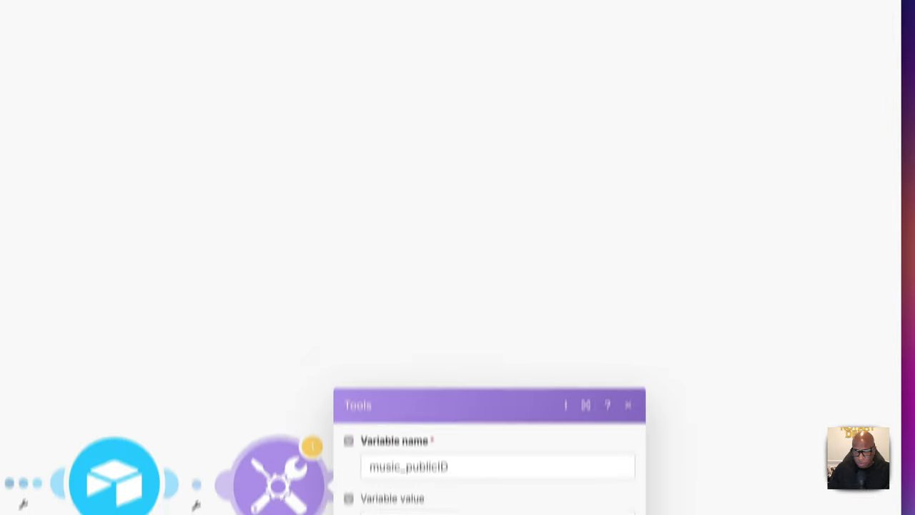
left_click(398, 313)
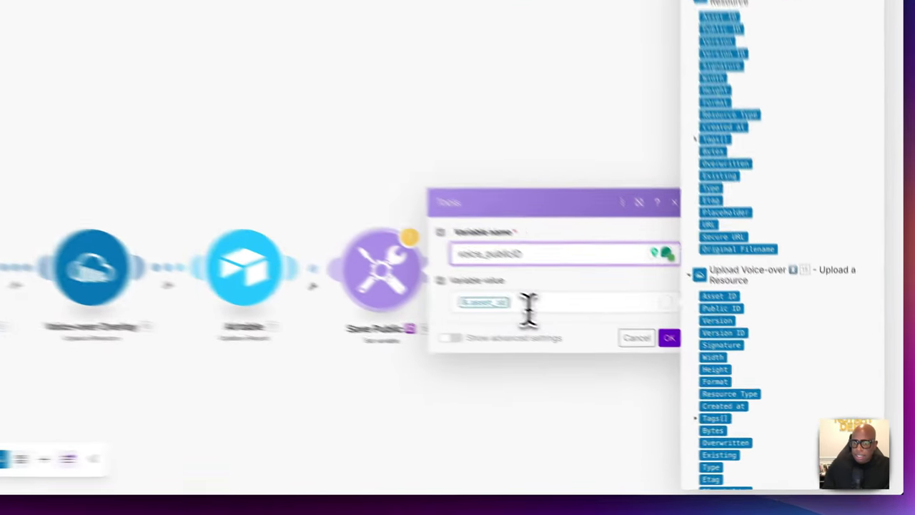
left_click(678, 368)
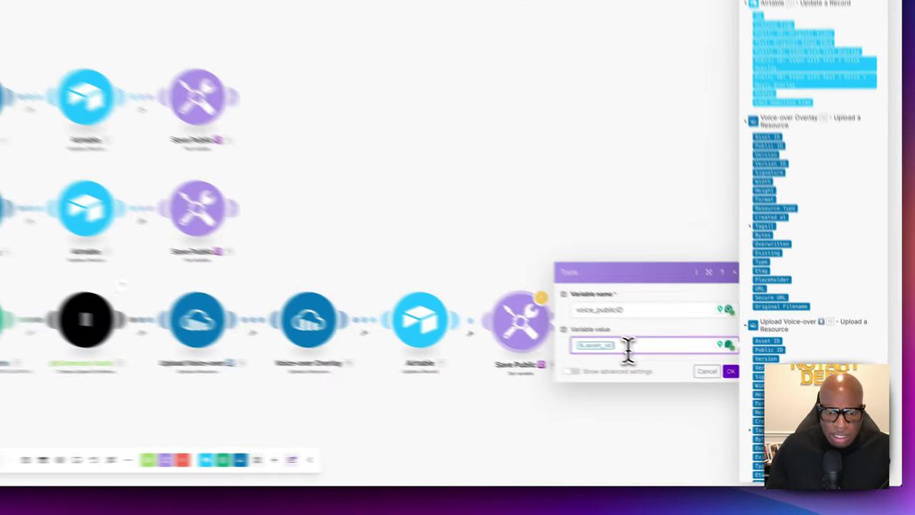
key("BackSpace")
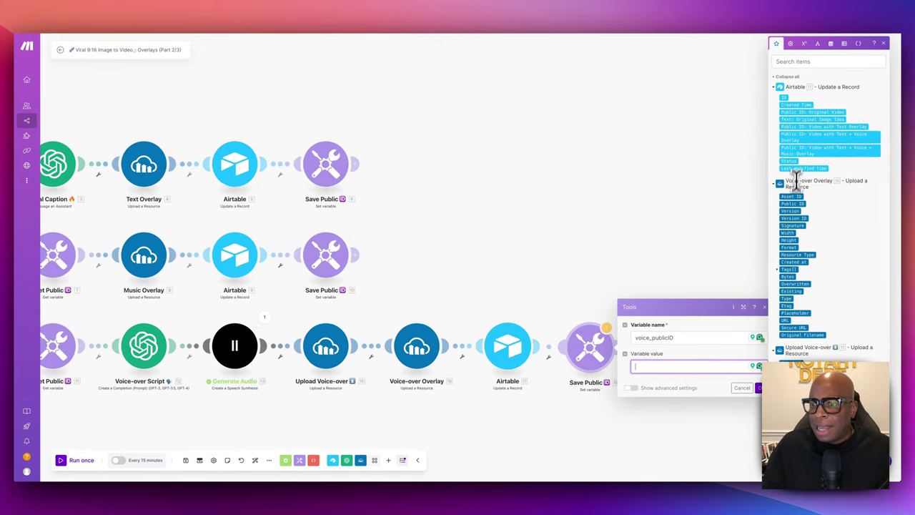
left_click(791, 203)
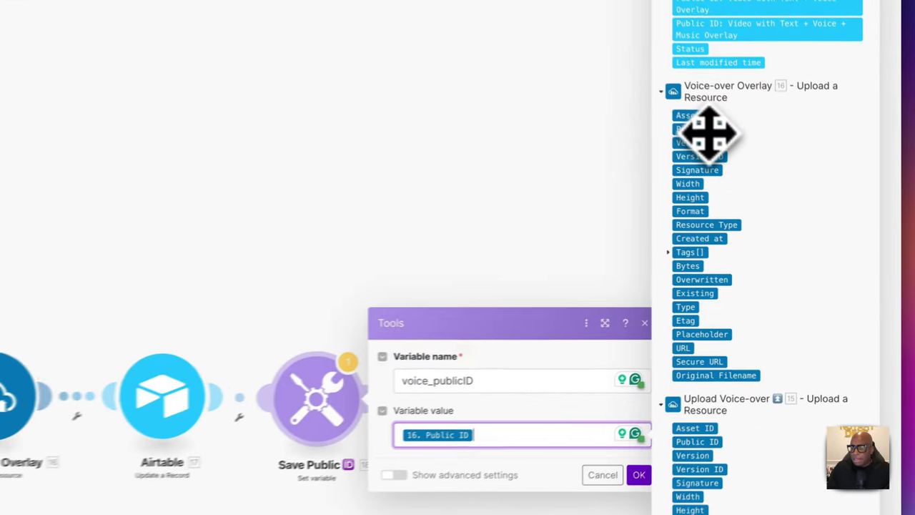
left_click(626, 331)
- Save the scenario
scroll(457, 300, "down", 5)
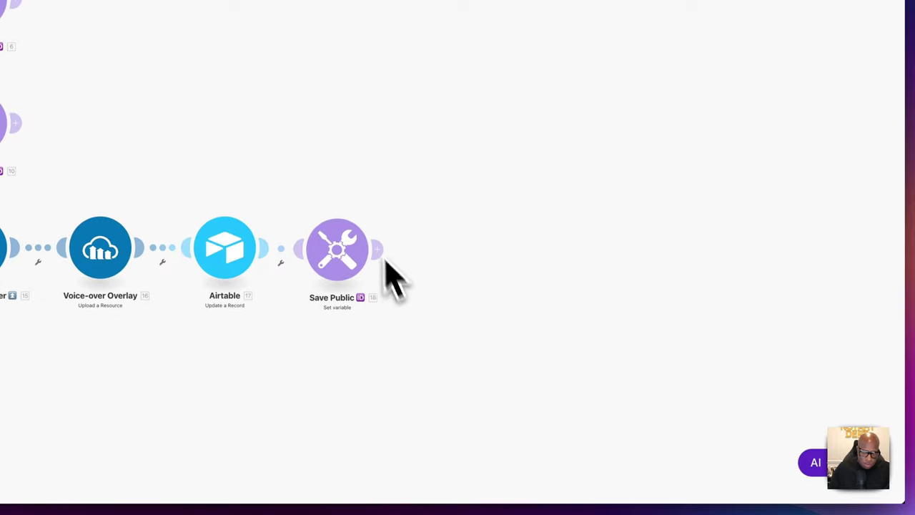
left_click_drag(504, 347, 474, 190)
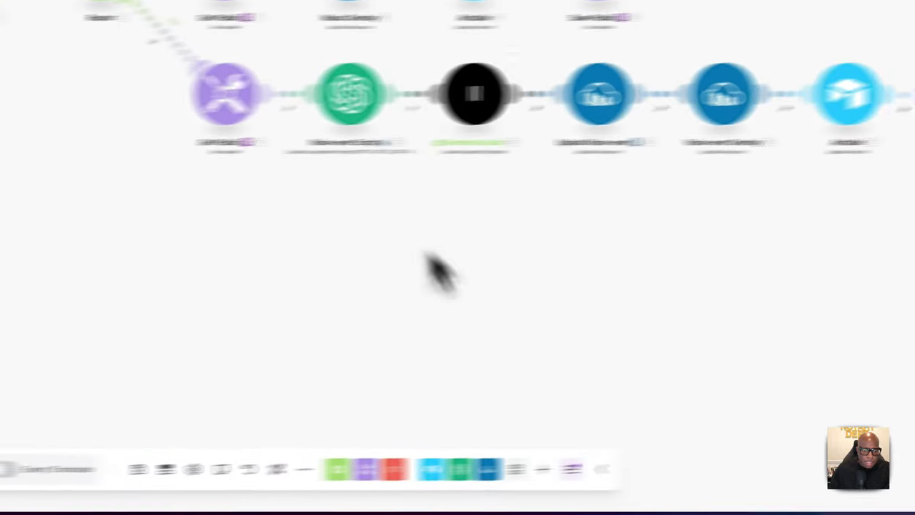
left_click(307, 461)
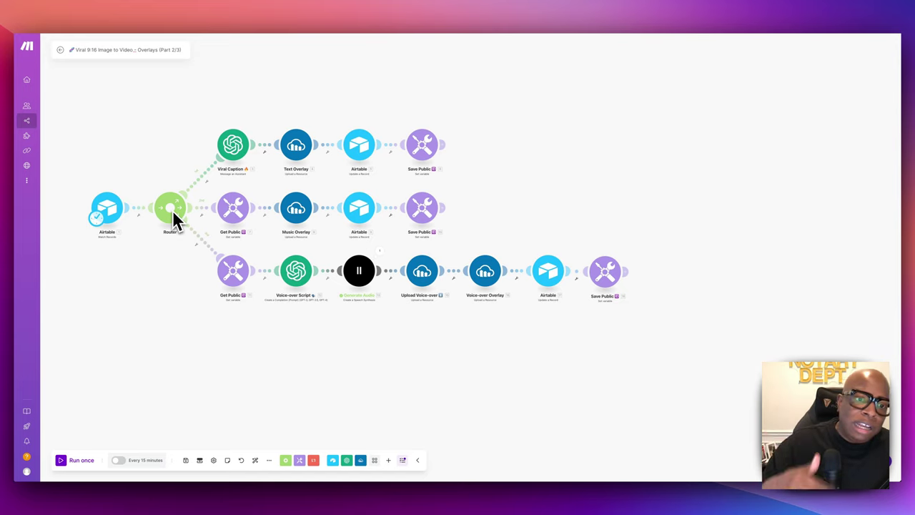
- Add a fourth route to the Router and place a Tools Get multiple variables module on it
scroll(173, 209, "down", 1)
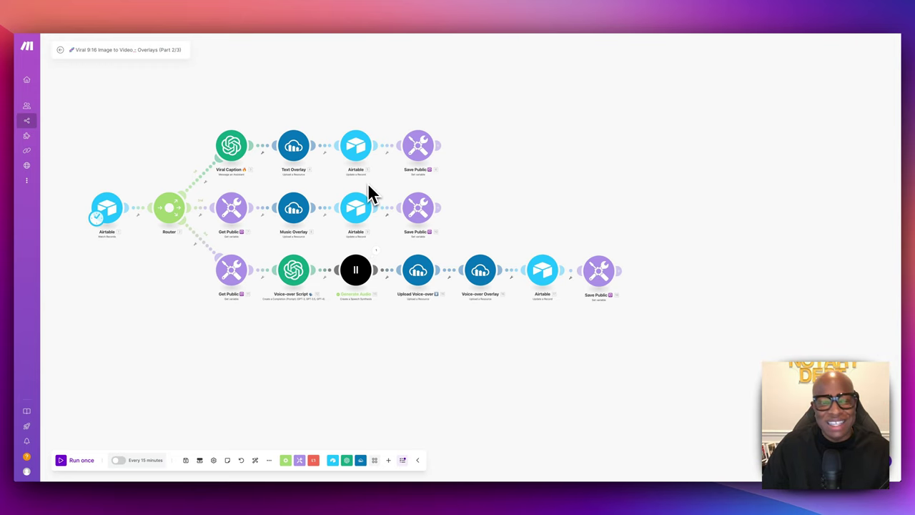
scroll(369, 193, "left", 1)
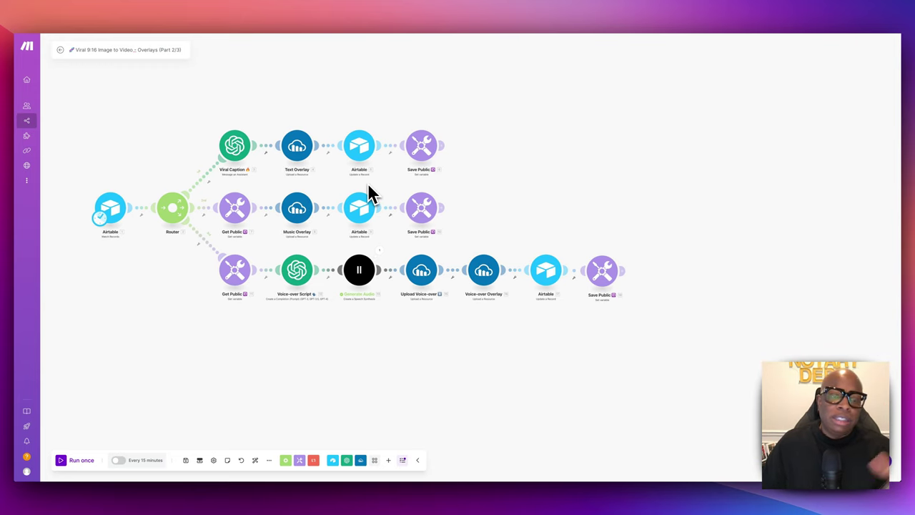
scroll(334, 202, "down", 1)
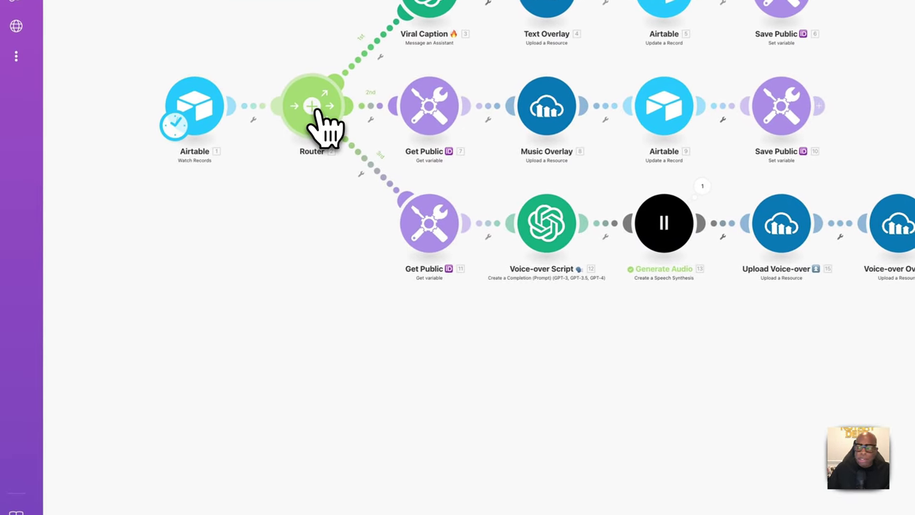
left_click(317, 108)
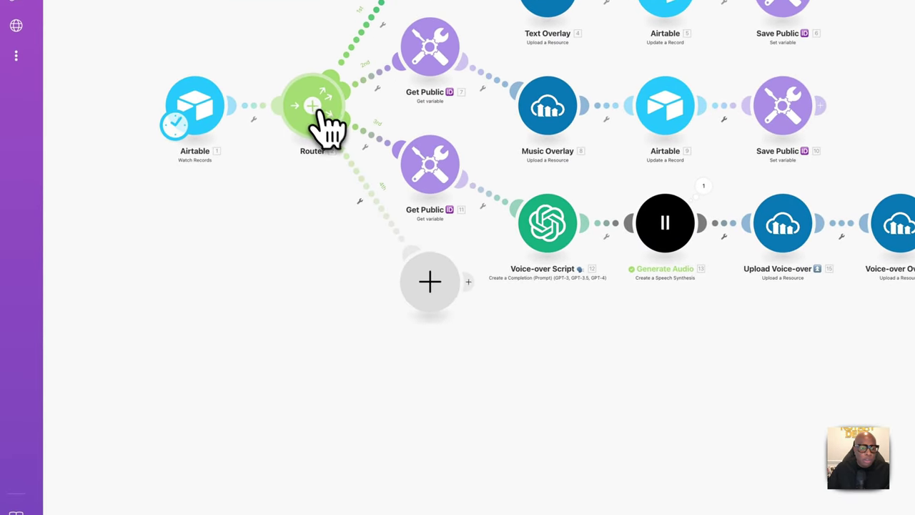
left_click(431, 286)
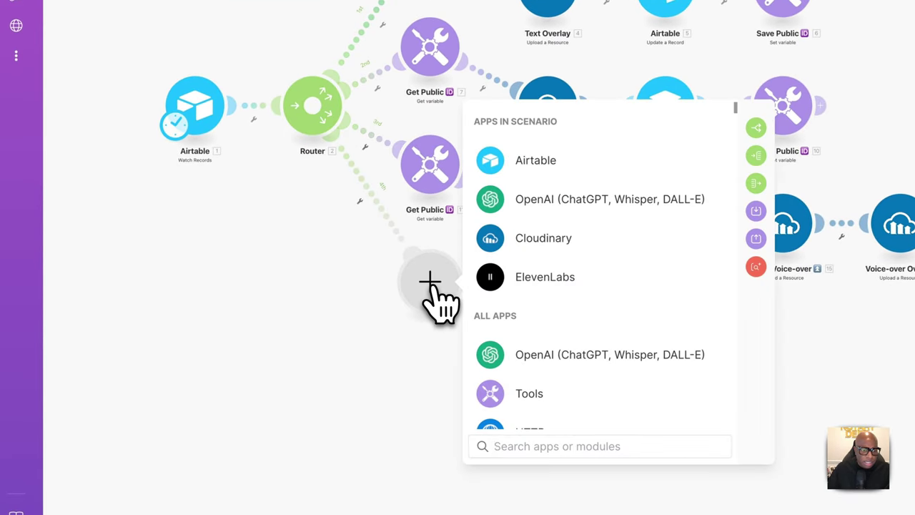
left_click(529, 396)
scroll(484, 317, "down", 1)
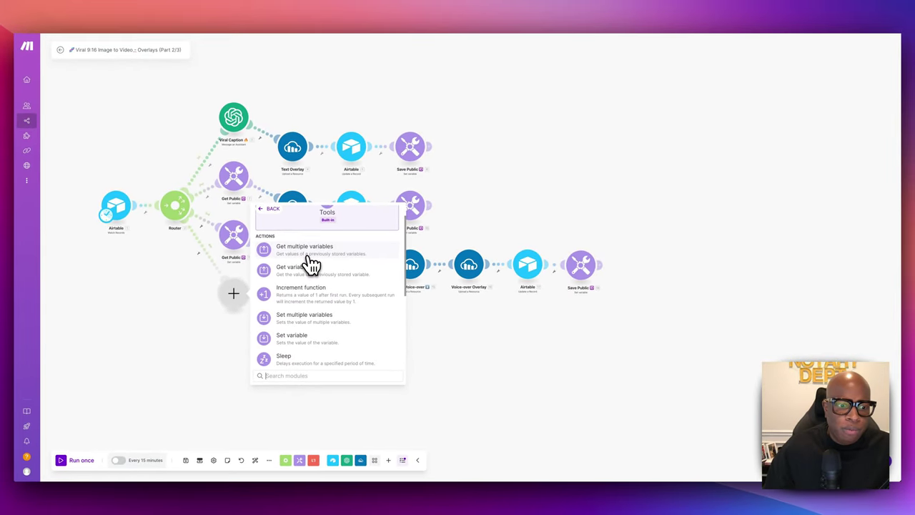
left_click(308, 255)
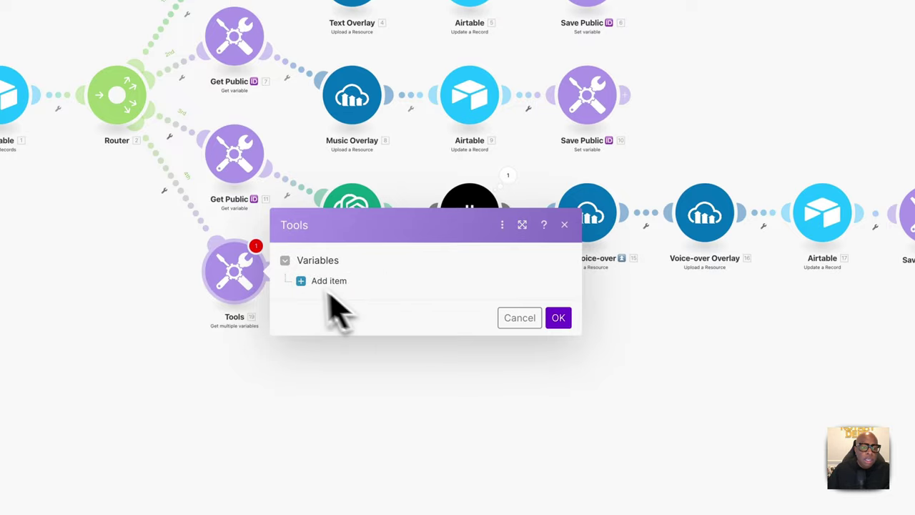
- Copy caption_publicID from the first route's Save Public ID module as the Get multiple variables module's first variable name
left_click(327, 282)
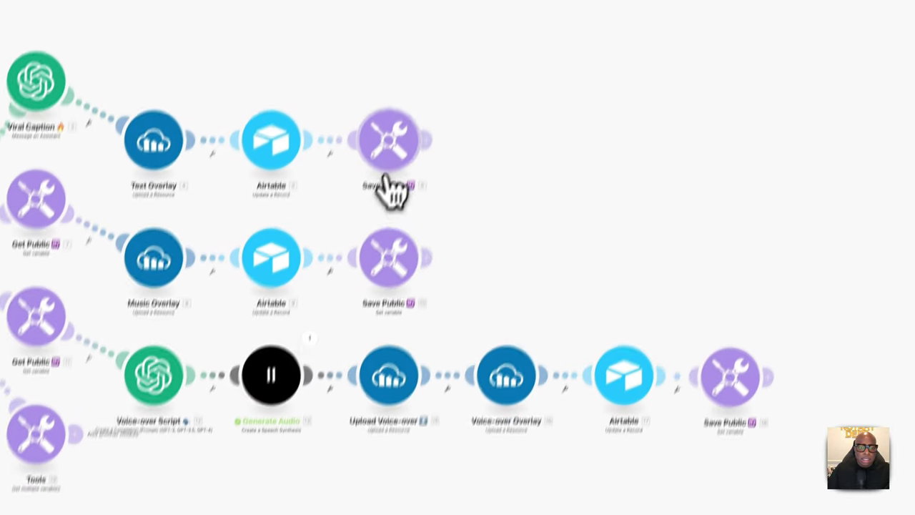
left_click(393, 184)
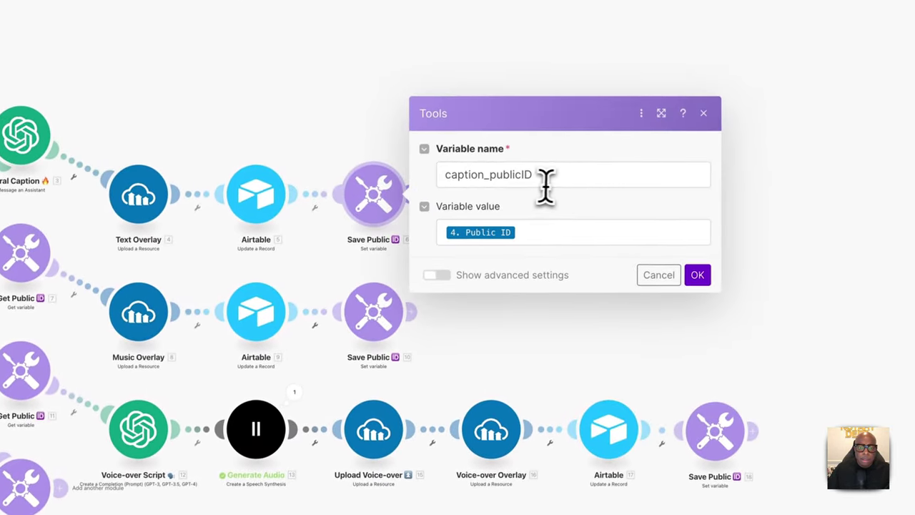
double_click(551, 182)
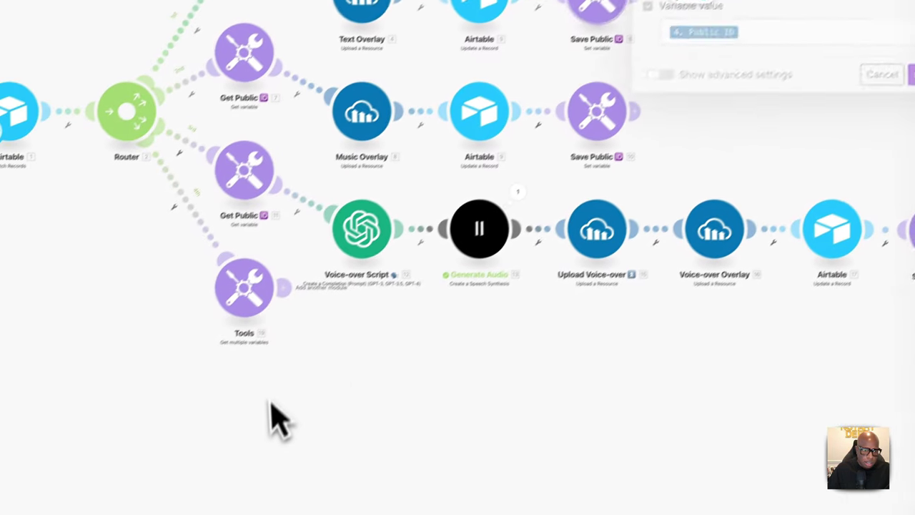
left_click(21, 486)
left_click(345, 277)
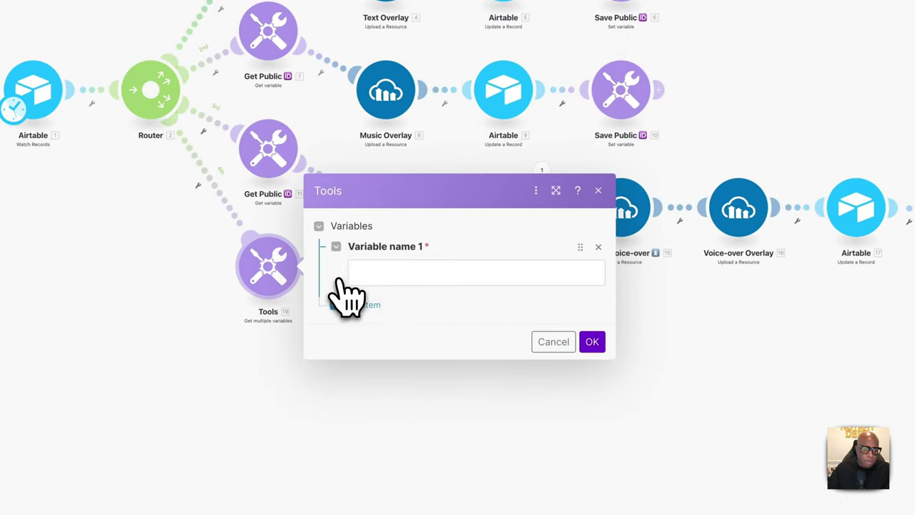
left_click(371, 271)
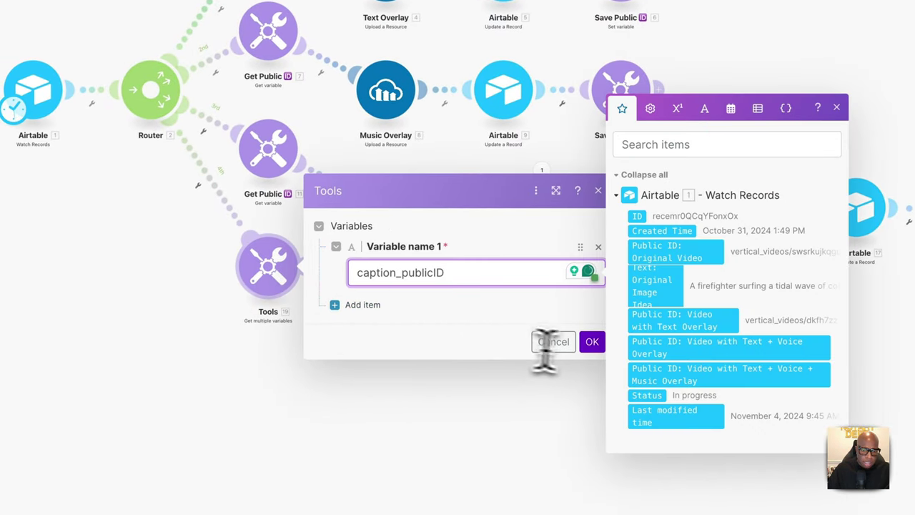
left_click(598, 341)
- Add music_publicID as the Get multiple variables module's second variable name and auto-align the scenario's modules
left_click(626, 107)
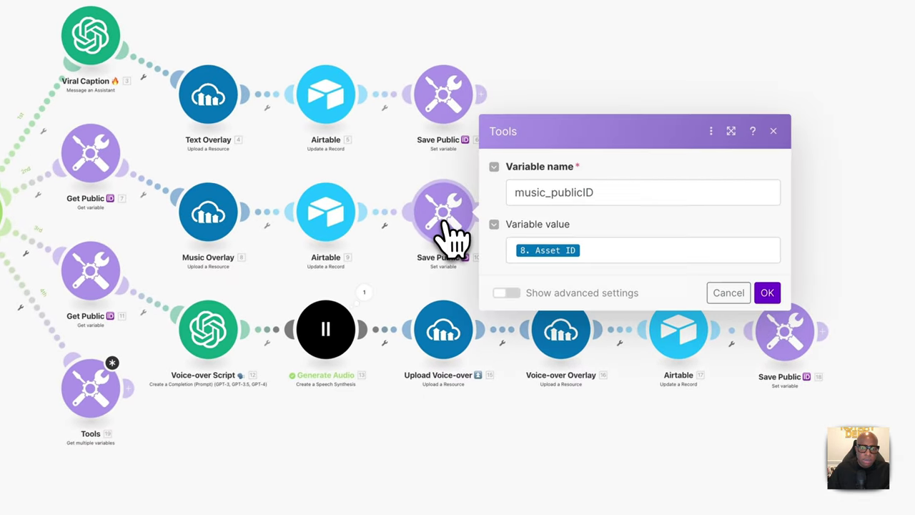
left_click(636, 194)
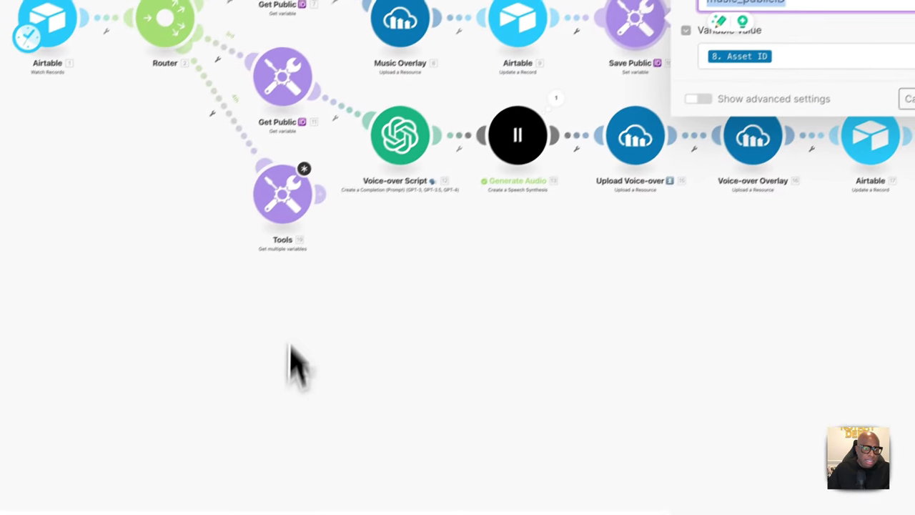
left_click(88, 390)
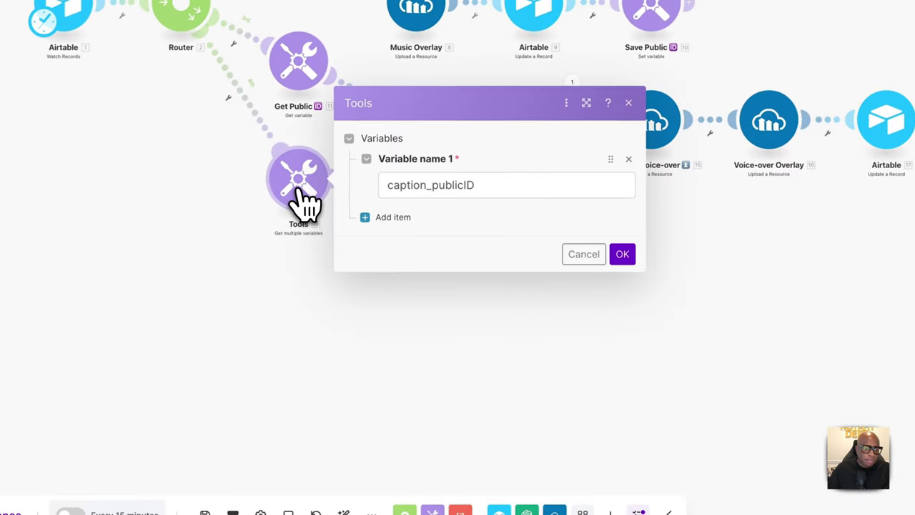
left_click(375, 215)
left_click(425, 213)
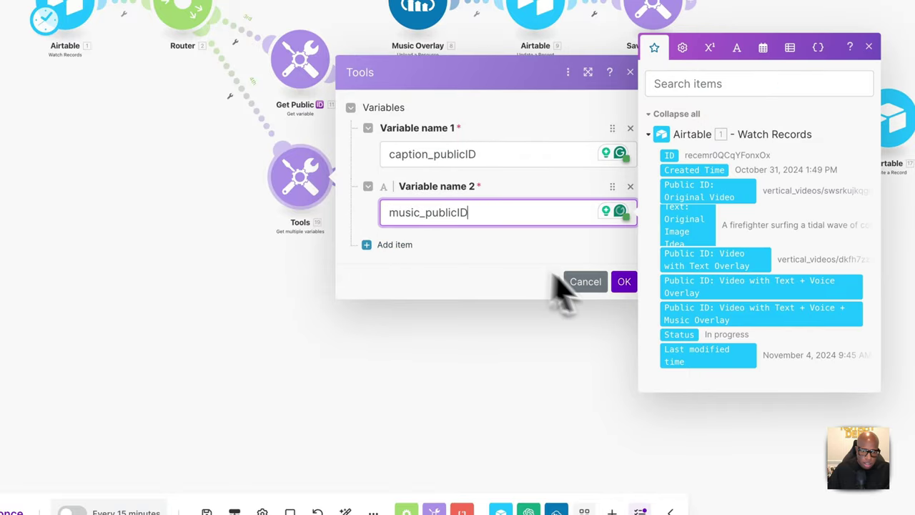
left_click(624, 282)
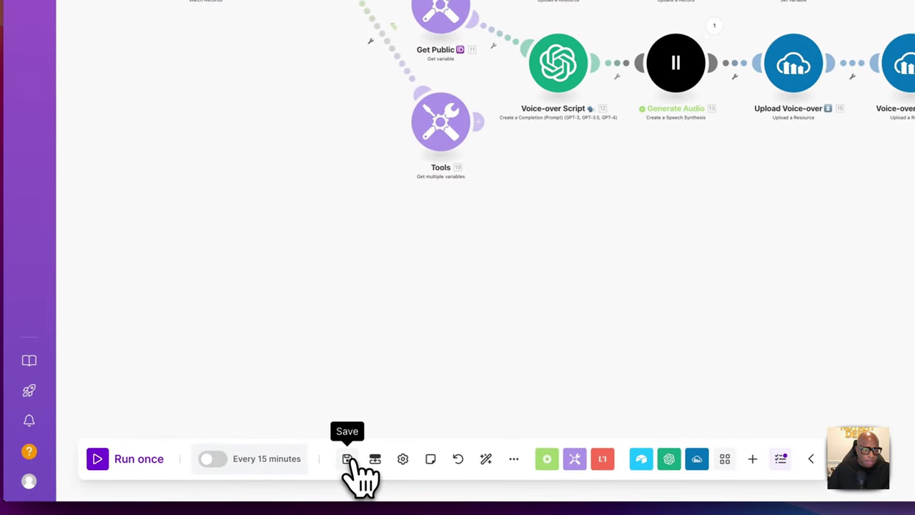
left_click(486, 458)
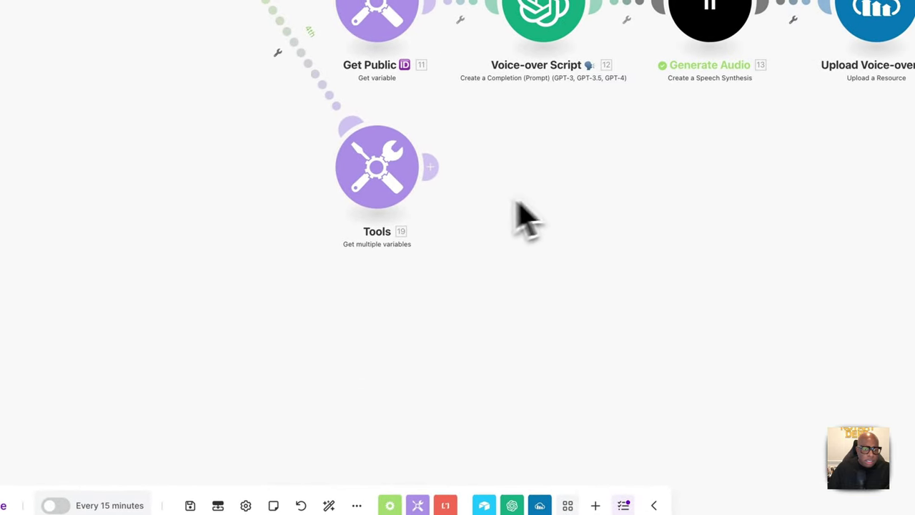
- Rename the fourth route's Tools module to Get Public 🆔's
right_click(406, 183)
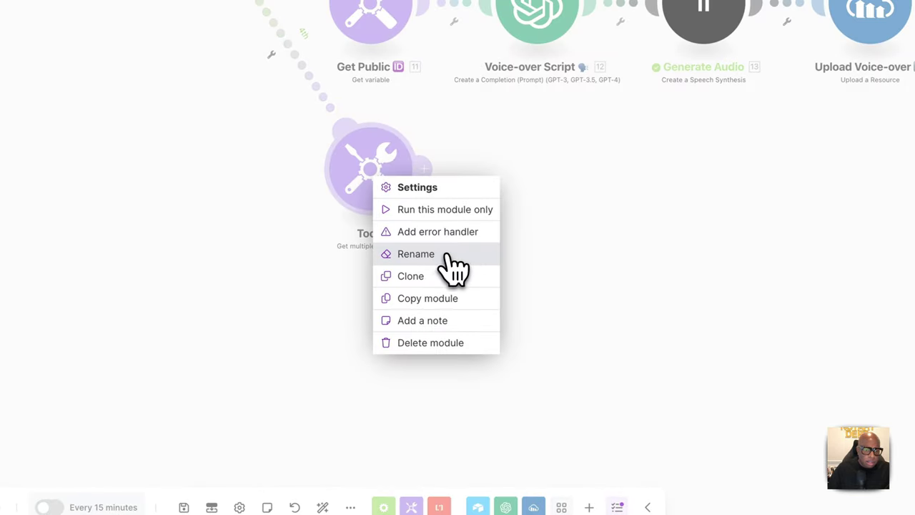
left_click(450, 257)
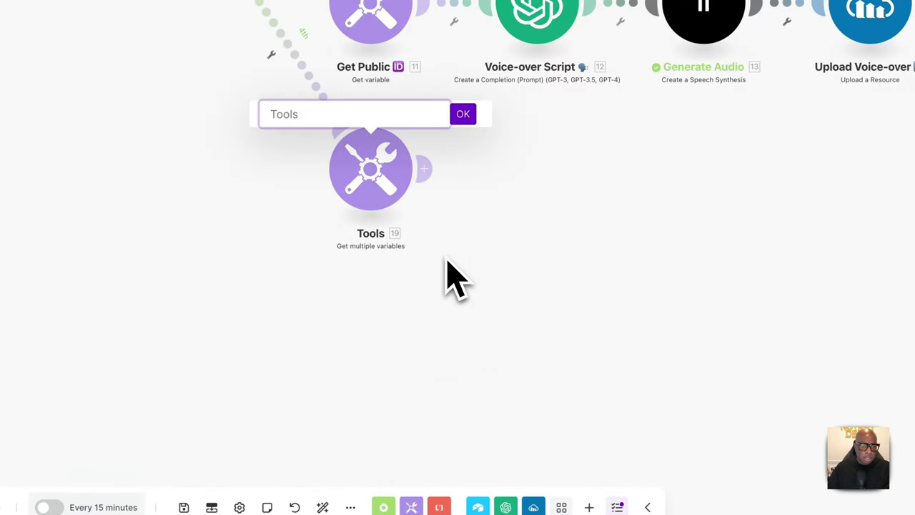
type("Get P")
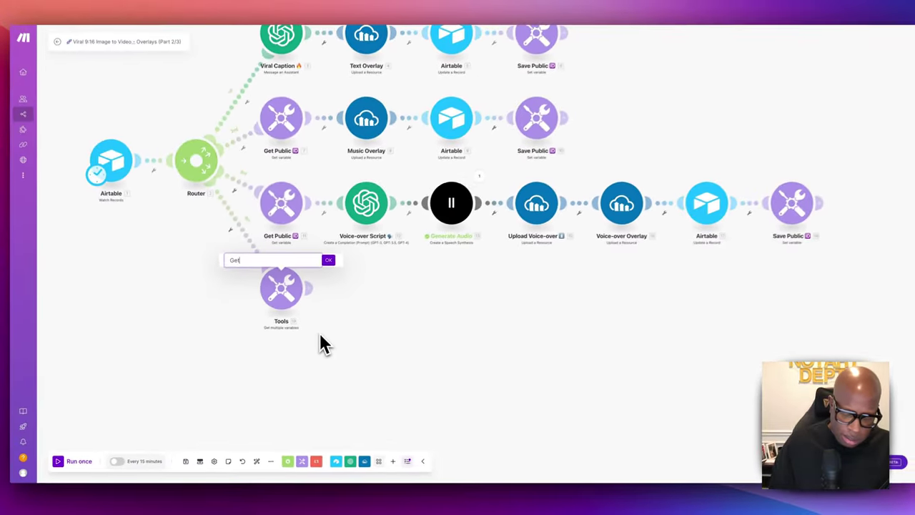
type("ublic")
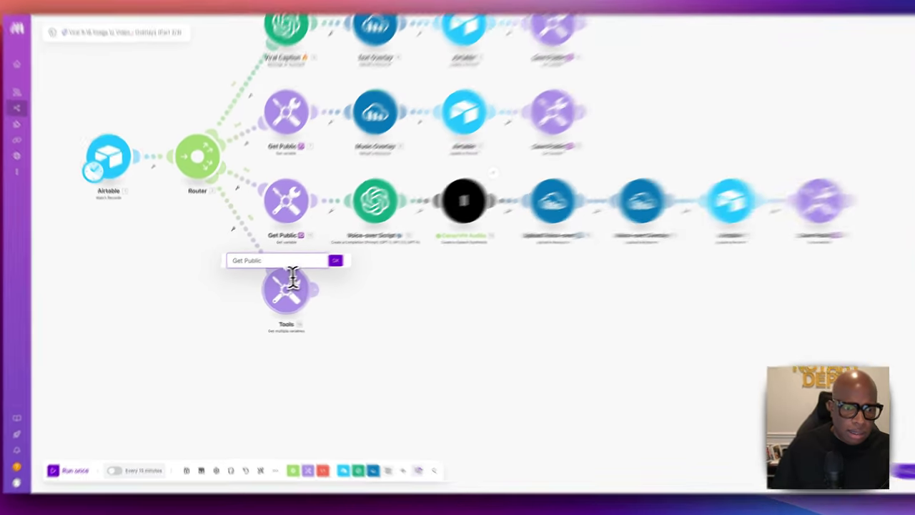
right_click(273, 264)
left_click(400, 229)
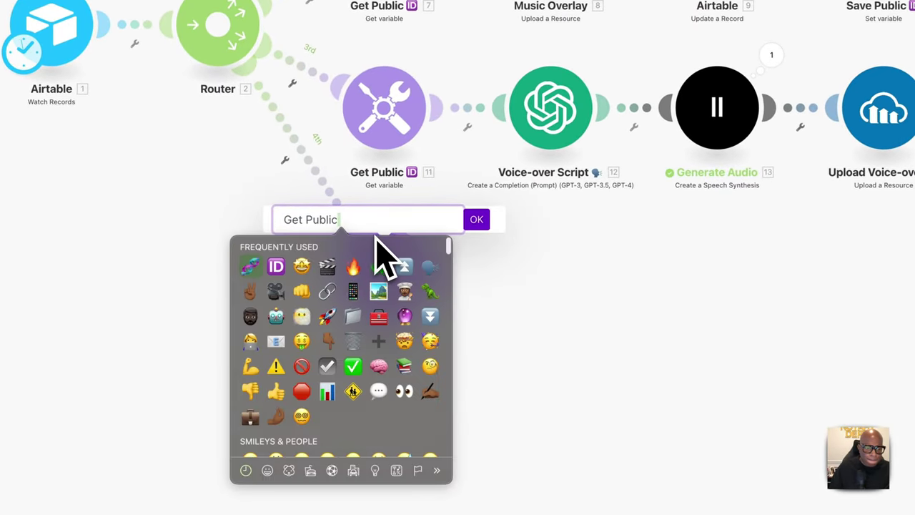
left_click(391, 223)
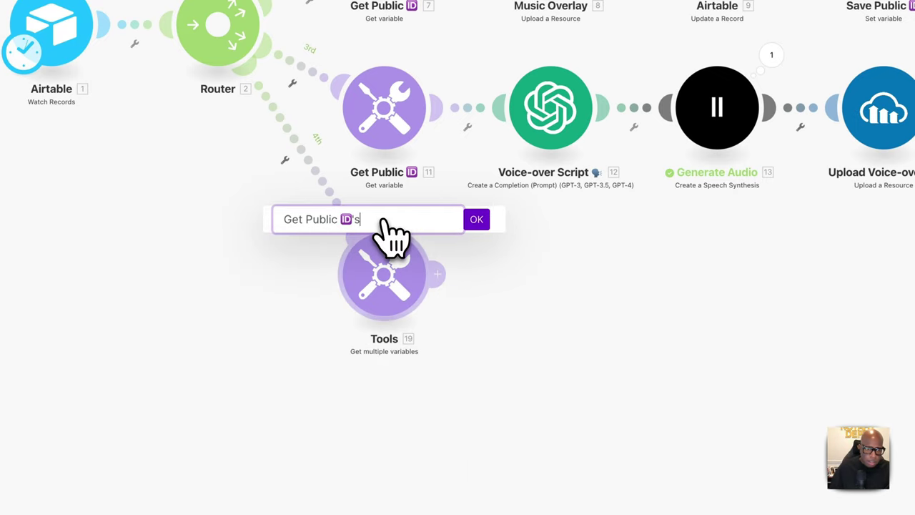
left_click(475, 220)
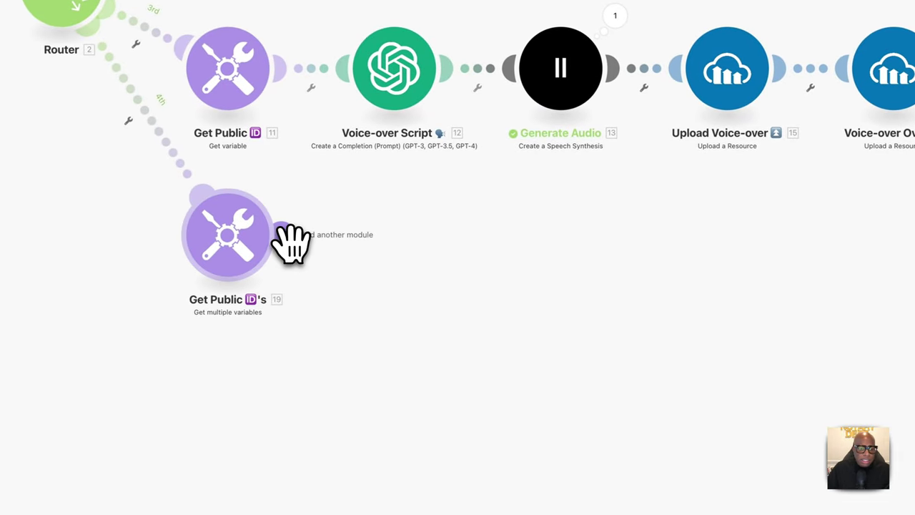
- Add a Cloudinary Delete a Resource module after the Get Public 🆔's module
left_click(289, 239)
left_click(489, 191)
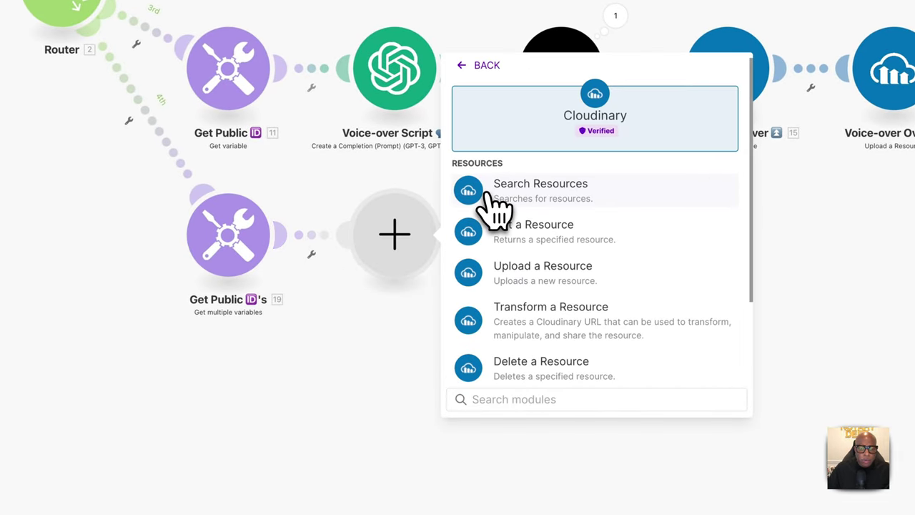
left_click(509, 368)
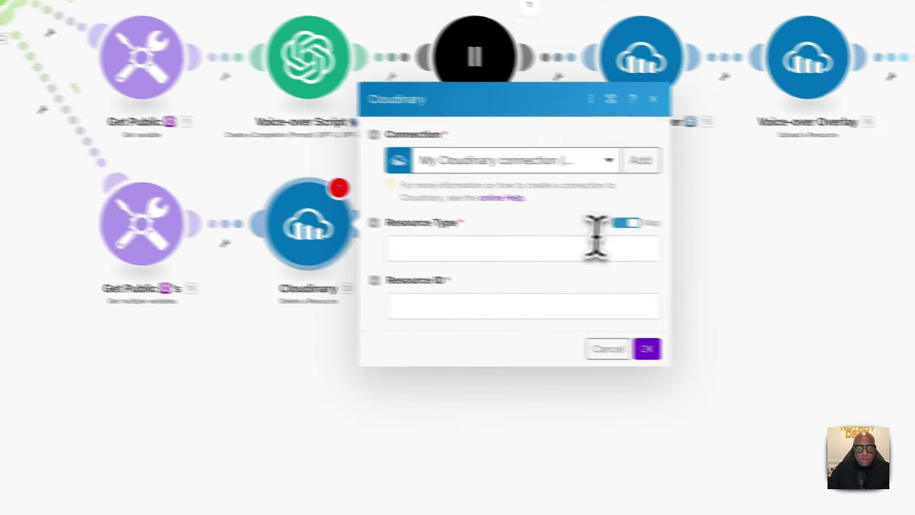
- Set the Delete a Resource module's Resource Type to video and map caption_publicID as its Resource ID
left_click(725, 257)
left_click(543, 212)
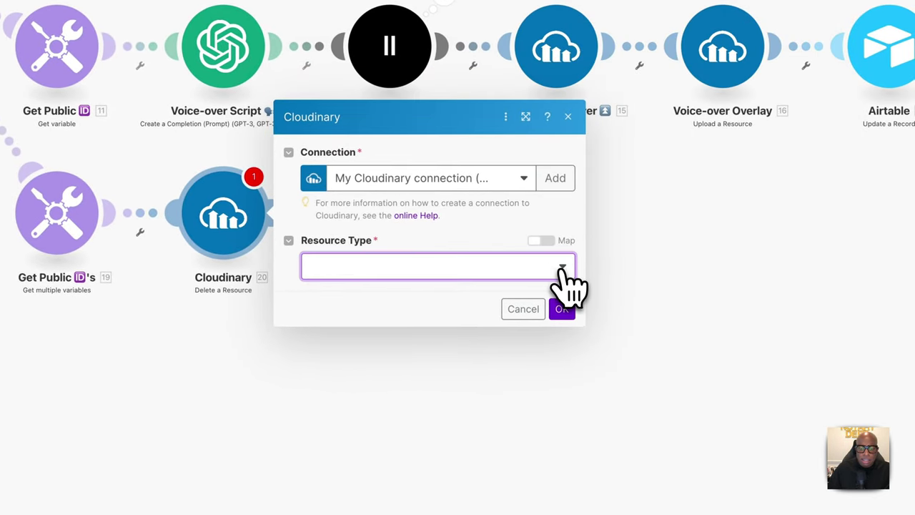
left_click(562, 268)
left_click(343, 315)
left_click(343, 294)
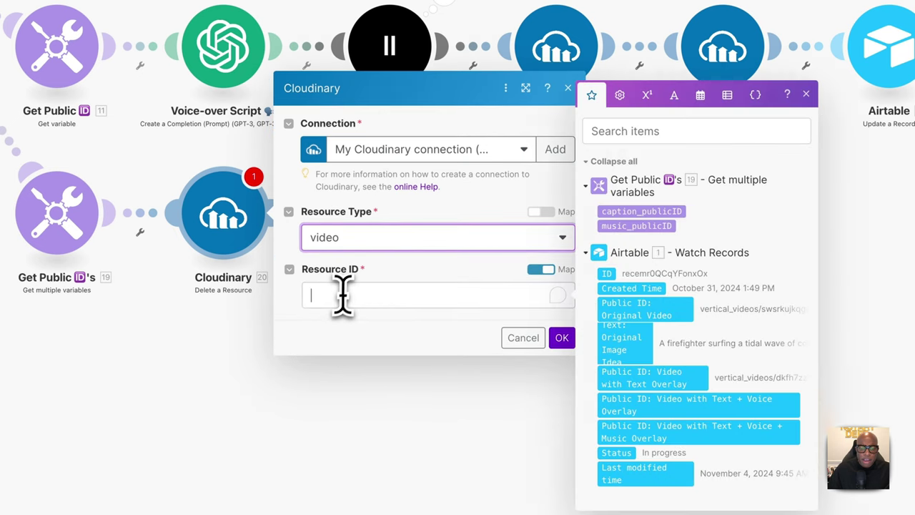
left_click(643, 212)
left_click(565, 340)
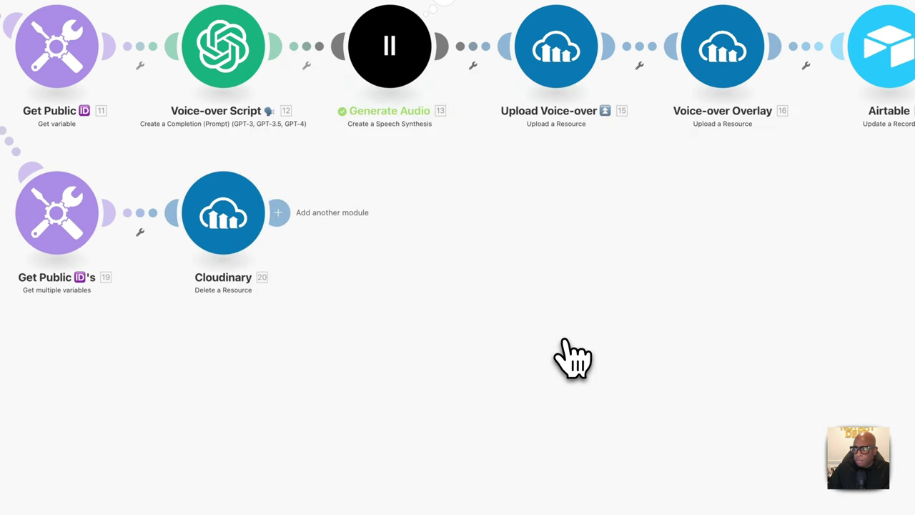
- Clone the Cloudinary Delete a Resource module, place the copy after it, and map music_publicID as the copy's Resource ID
right_click(223, 229)
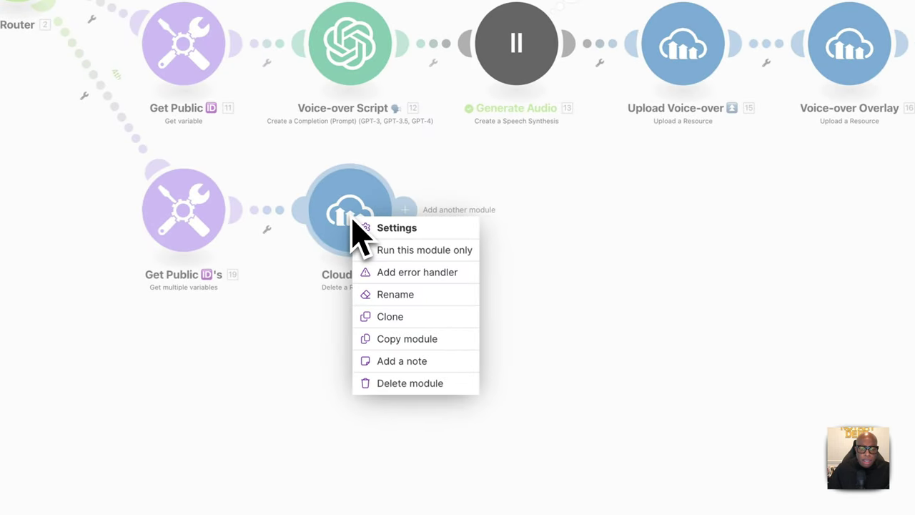
left_click(450, 336)
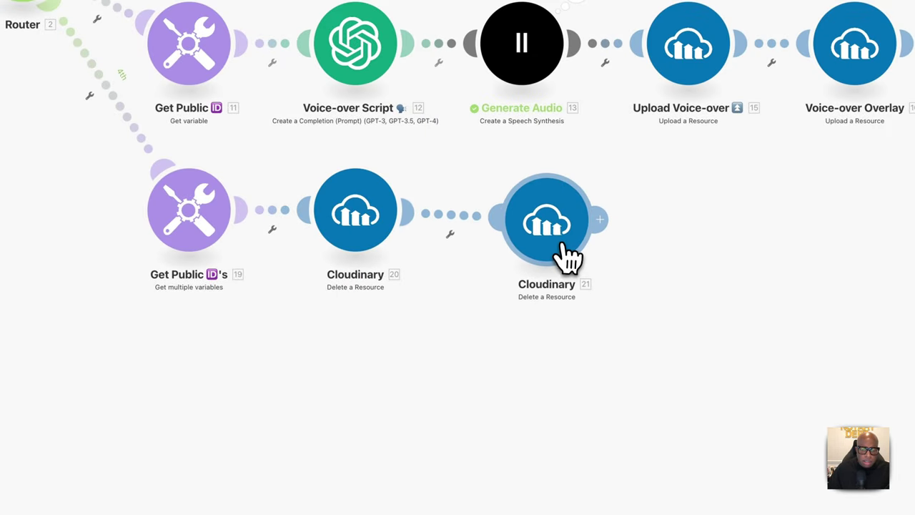
left_click(564, 257)
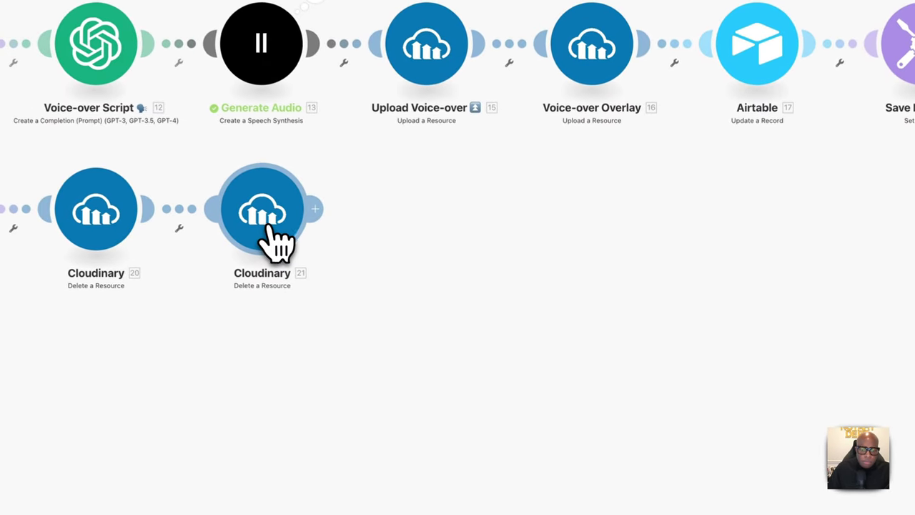
left_click(275, 239)
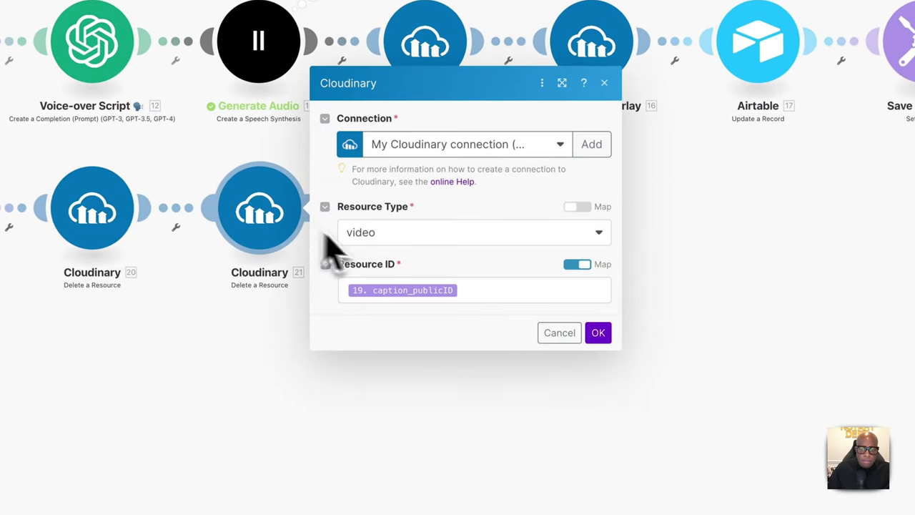
left_click(487, 293)
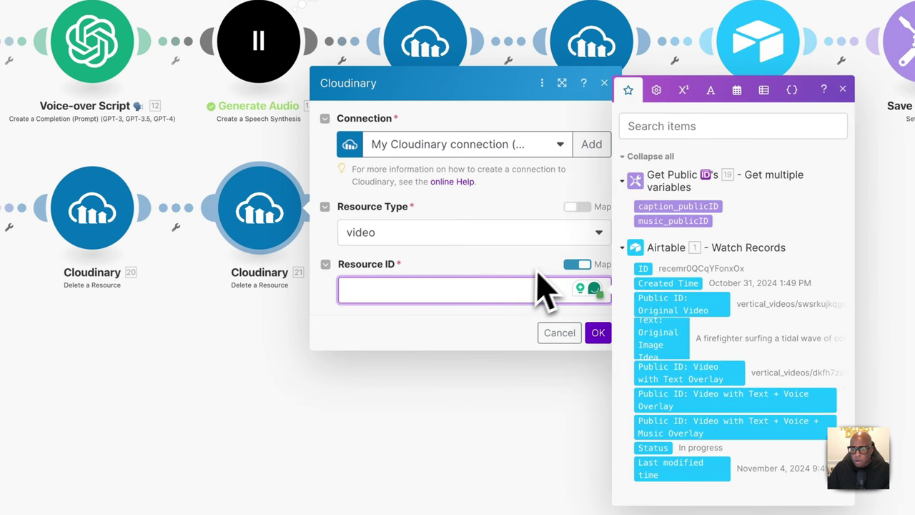
left_click(598, 333)
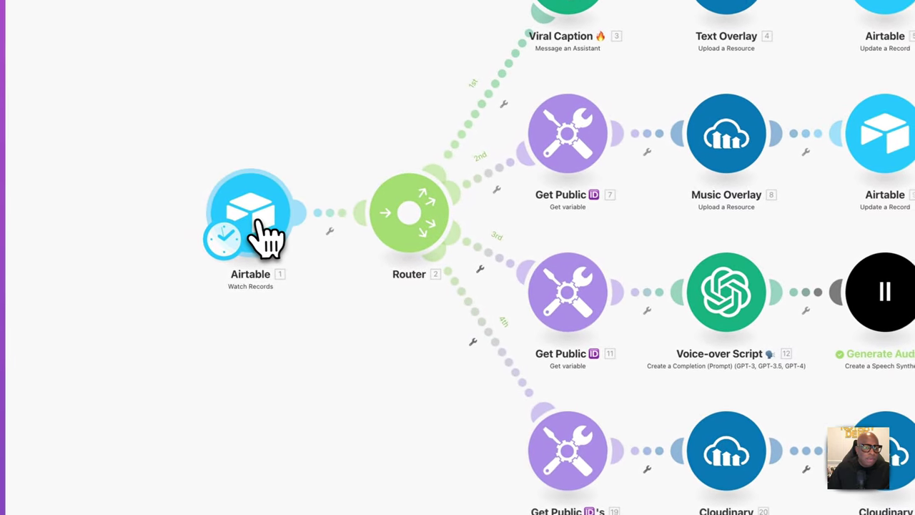
- Set the Airtable Watch Records module to start from All records and run the scenario once
right_click(275, 236)
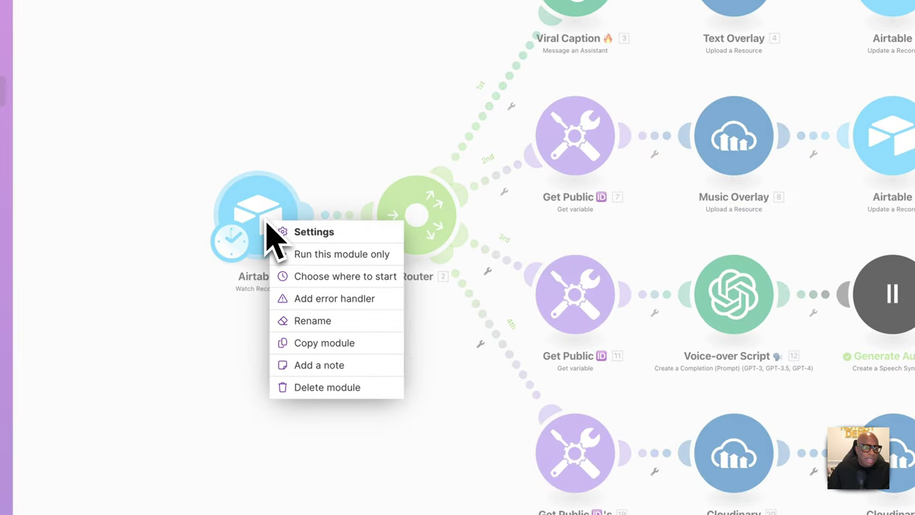
left_click(340, 278)
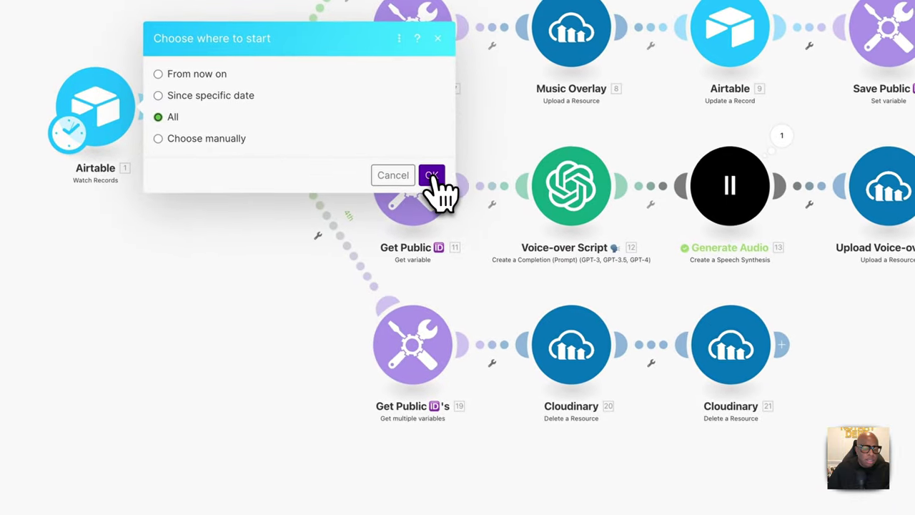
left_click(594, 283)
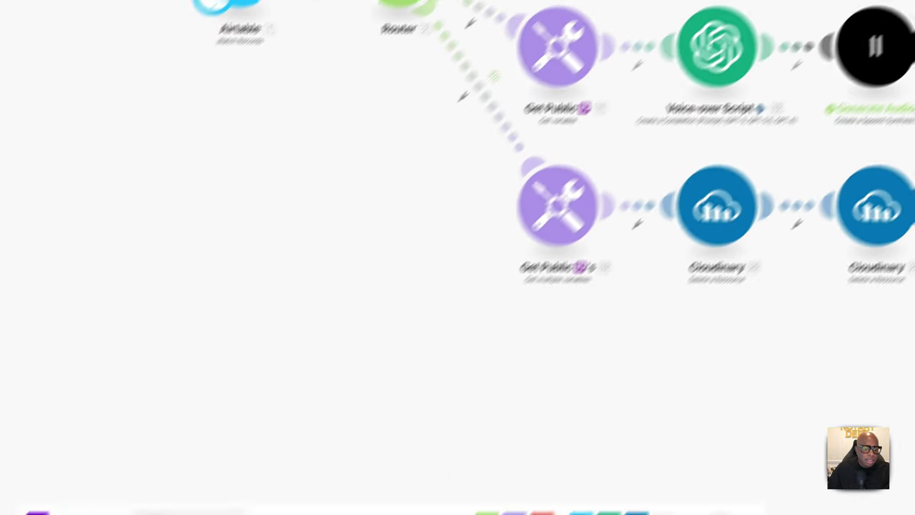
left_click(118, 459)
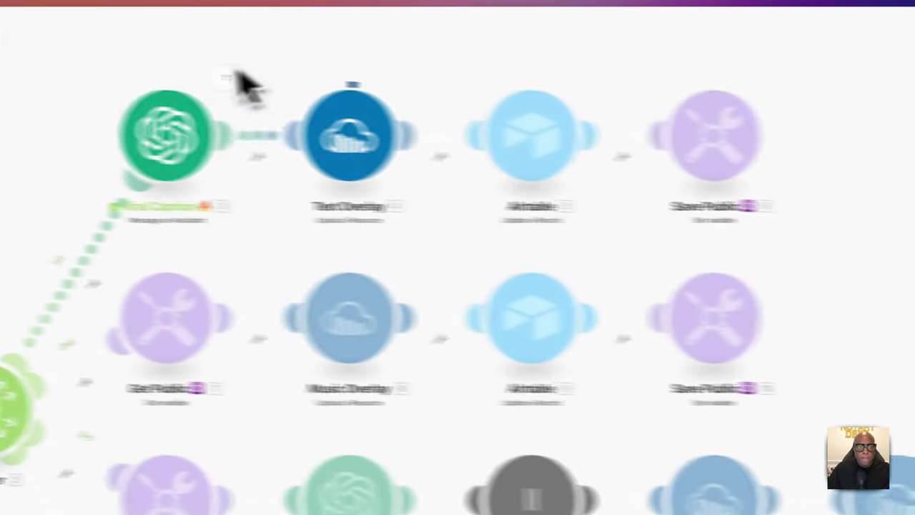
- Inspect the Viral Caption module's output for this run and follow the remaining routes as they execute
left_click(229, 85)
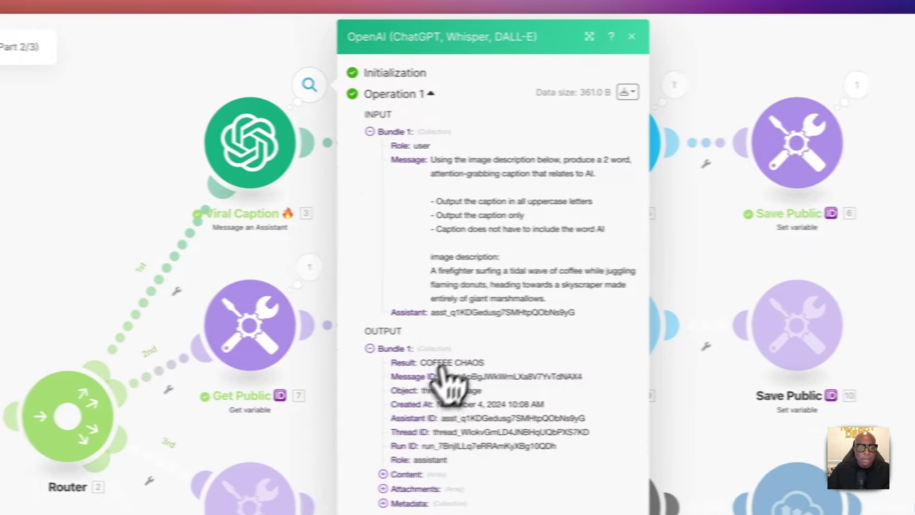
left_click(631, 36)
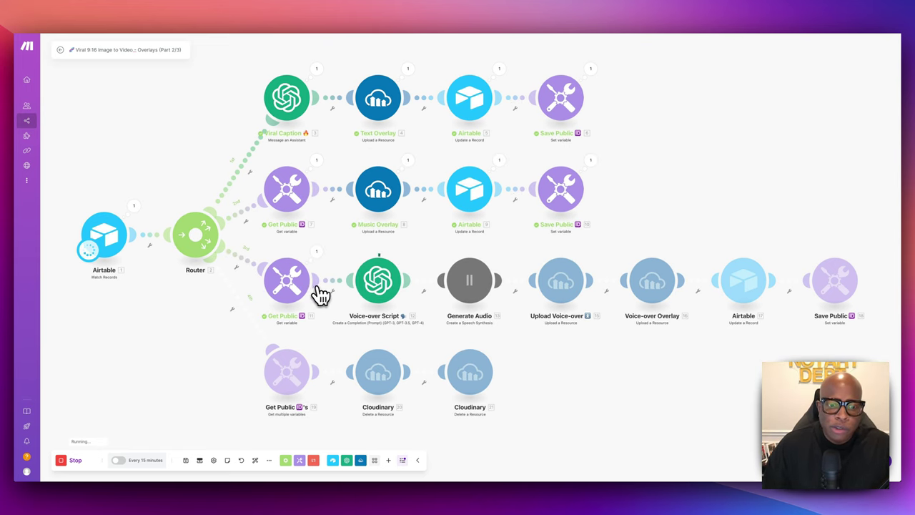
scroll(386, 292, "left", 1)
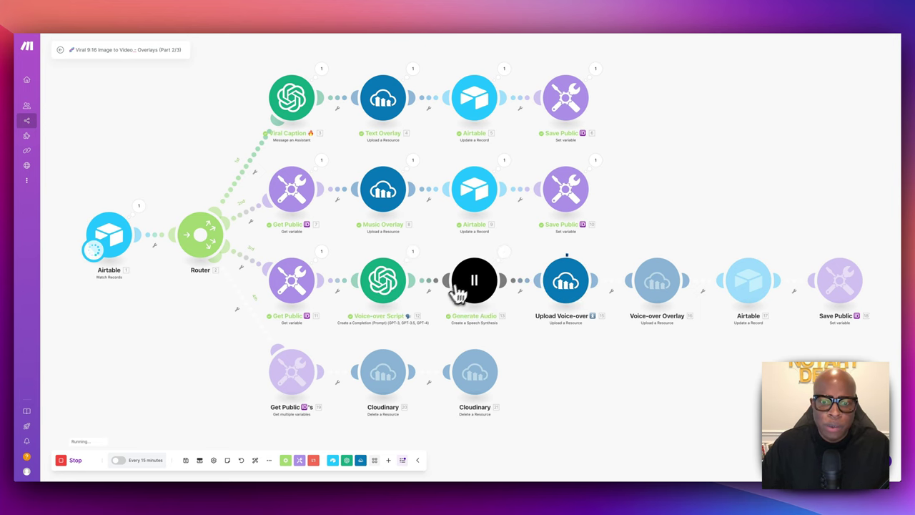
scroll(522, 303, "right", 5)
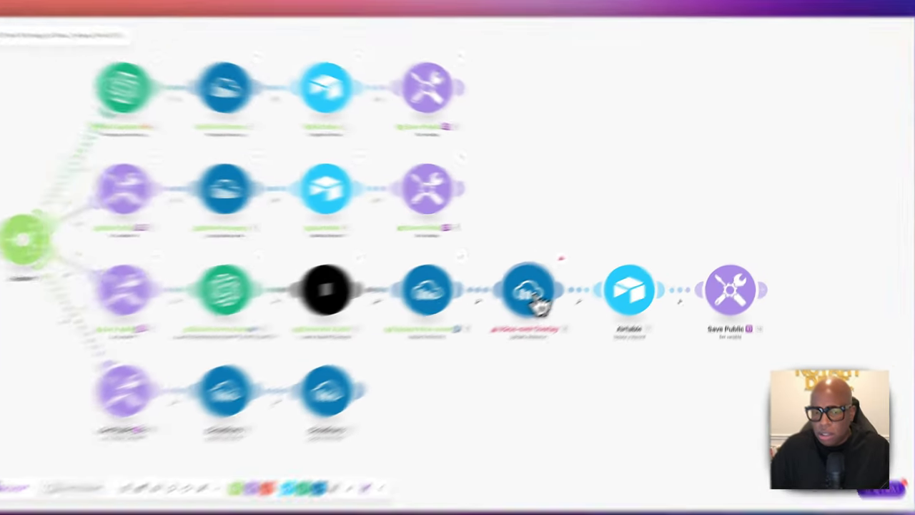
- Examine the Voice-over Overlay module's error details and highlight the resource ID in the failing URL
left_click(580, 252)
scroll(585, 256, "right", 1)
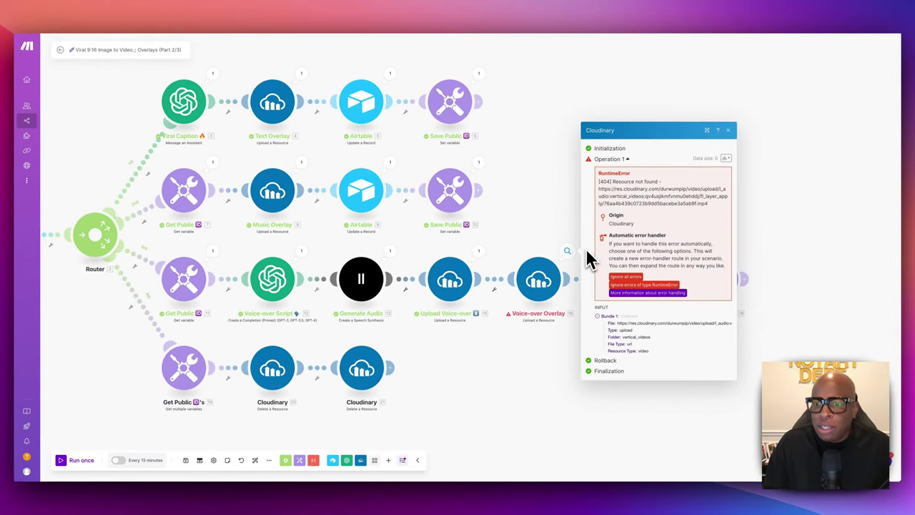
left_click_drag(695, 203, 604, 204)
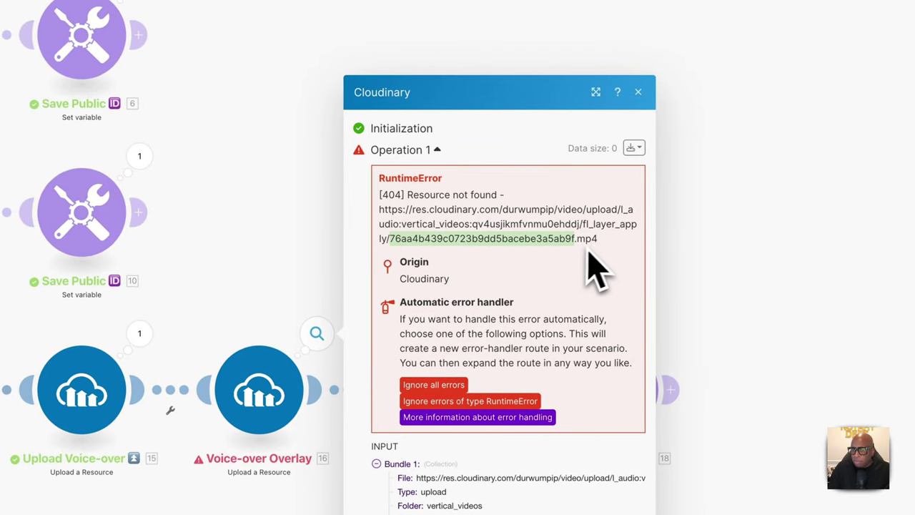
- In the second route's Save Public 🆔 module, replace the music_publicID variable's value with the Music Overlay module's Public ID
left_click(286, 265)
left_click(276, 239)
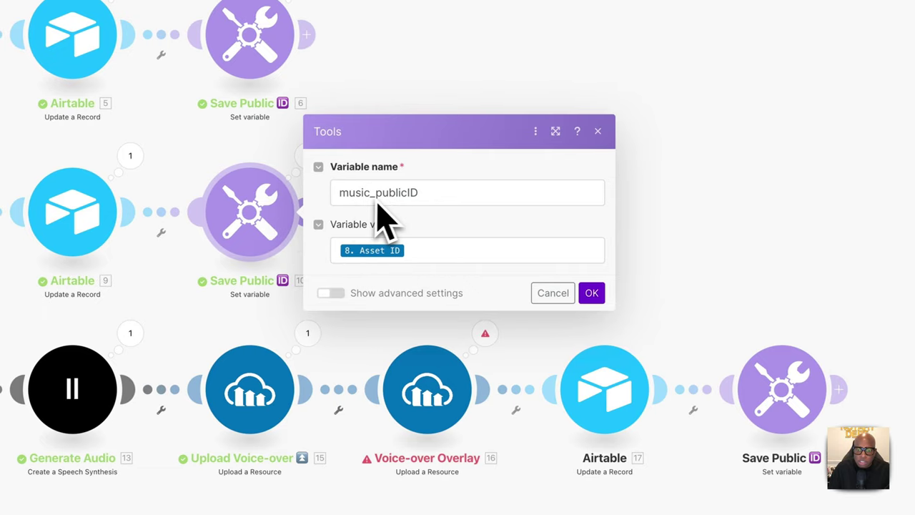
left_click(414, 251)
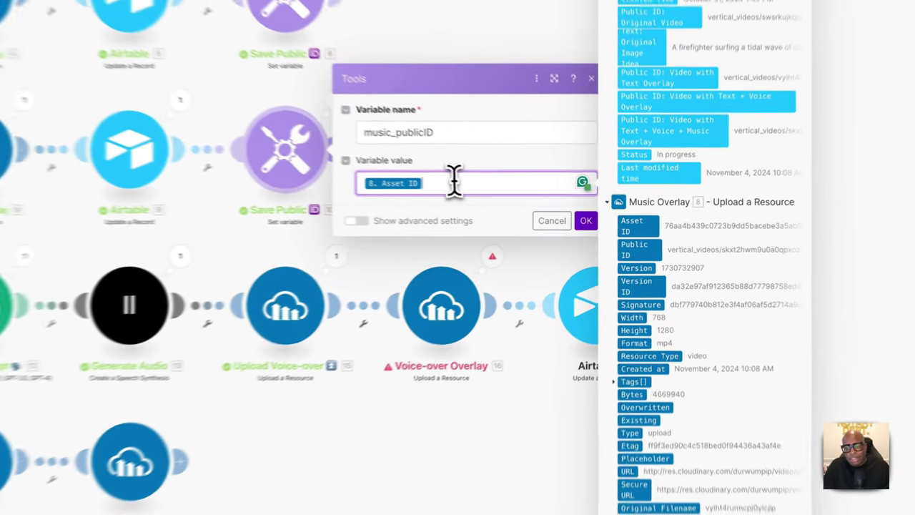
key("BackSpace")
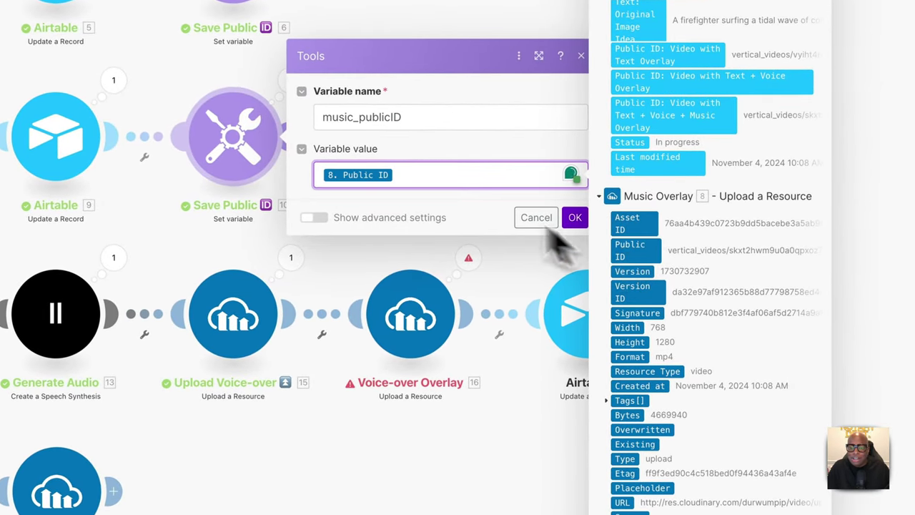
left_click(574, 220)
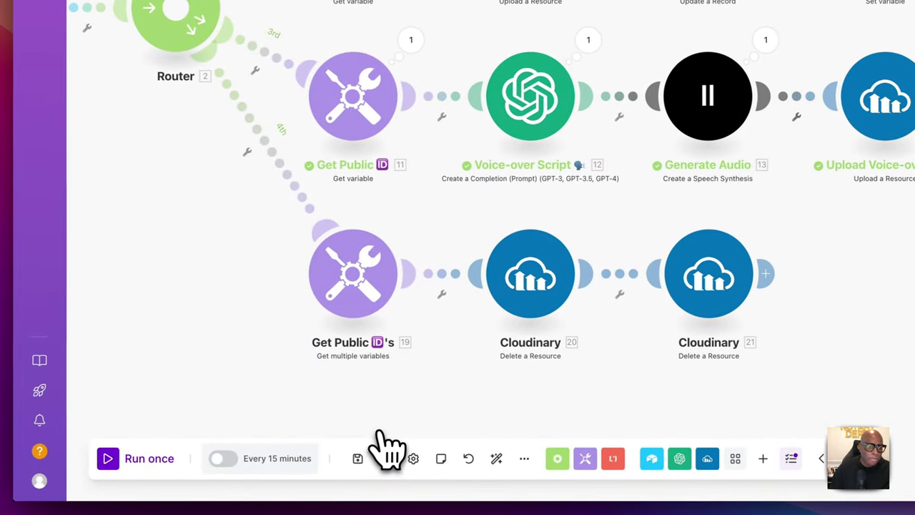
- Reset the Airtable Watch Records starting point to All and rerun the scenario once
right_click(364, 32)
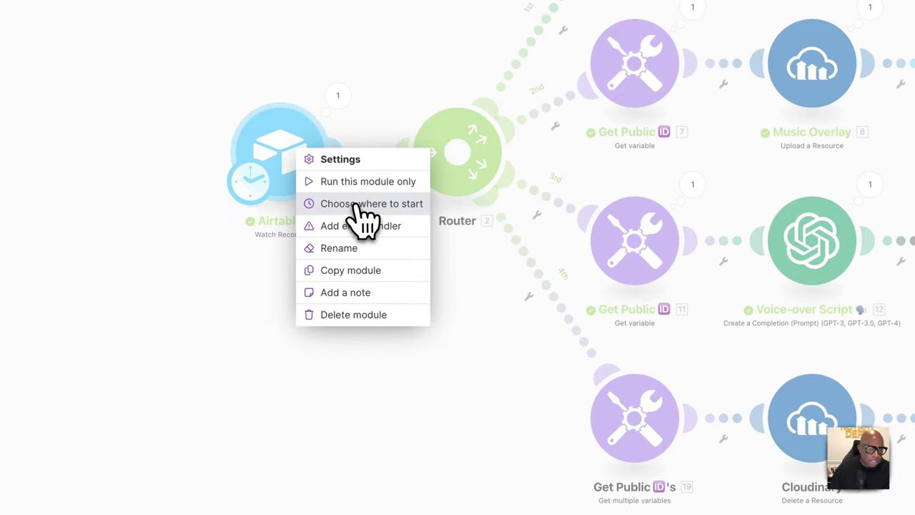
left_click(361, 205)
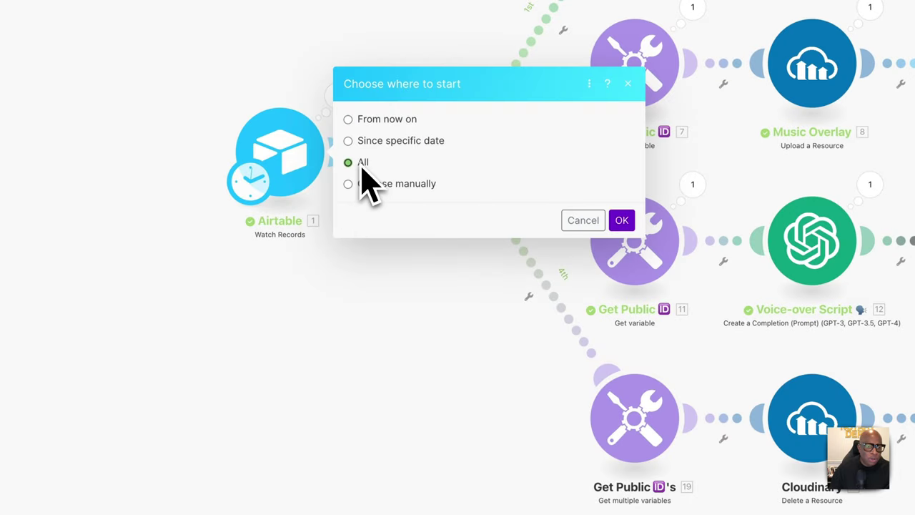
left_click(621, 221)
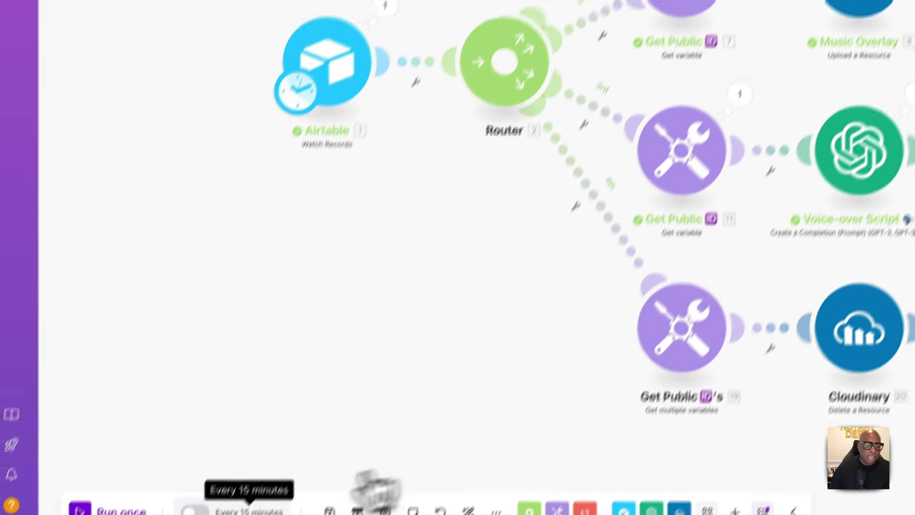
left_click(122, 463)
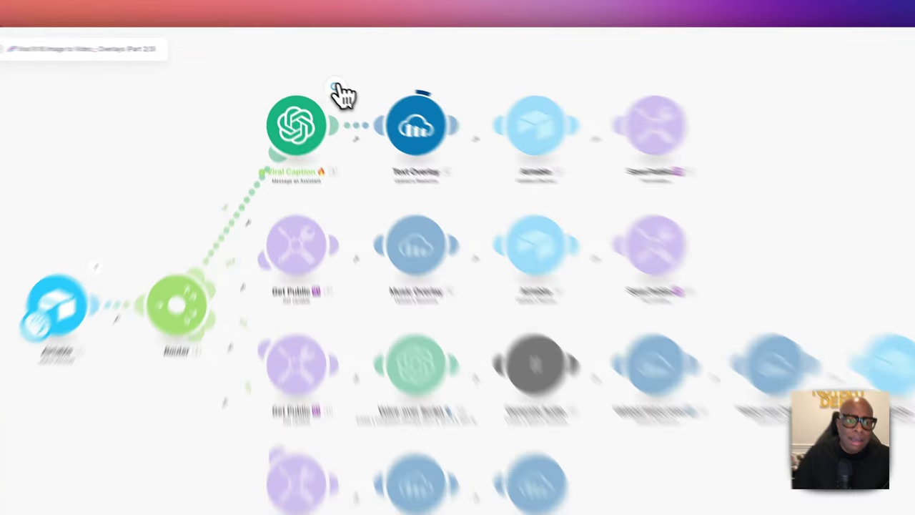
- Check the caption returned by the Viral Caption module and the music_publicID value saved by the second route's Save Public 🆔 module
left_click(318, 80)
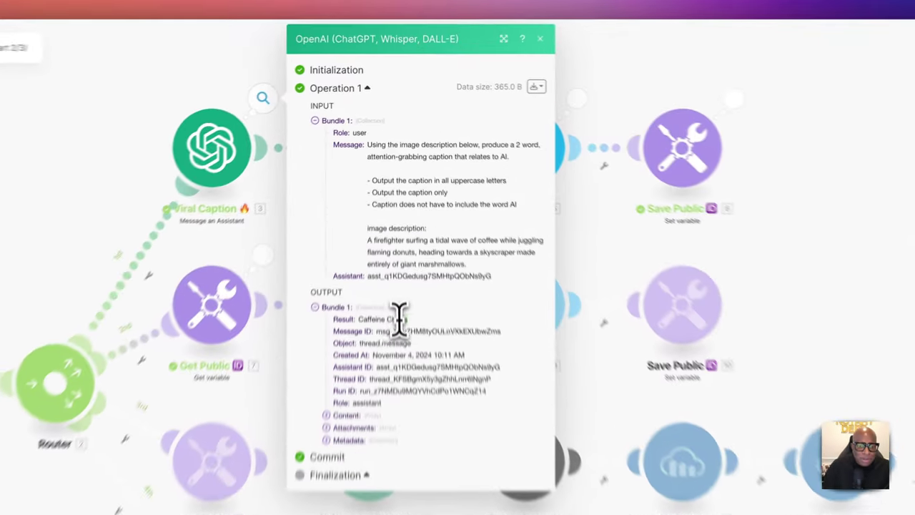
left_click_drag(400, 207, 373, 208)
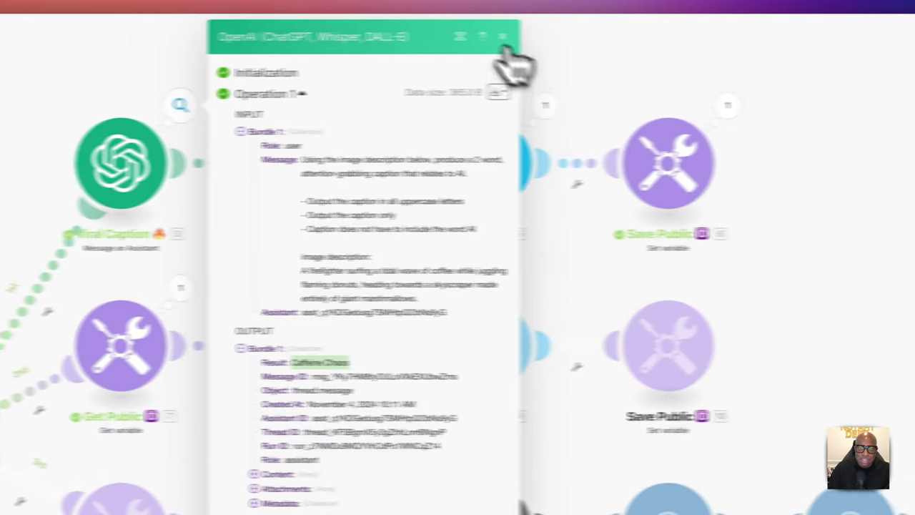
left_click(503, 37)
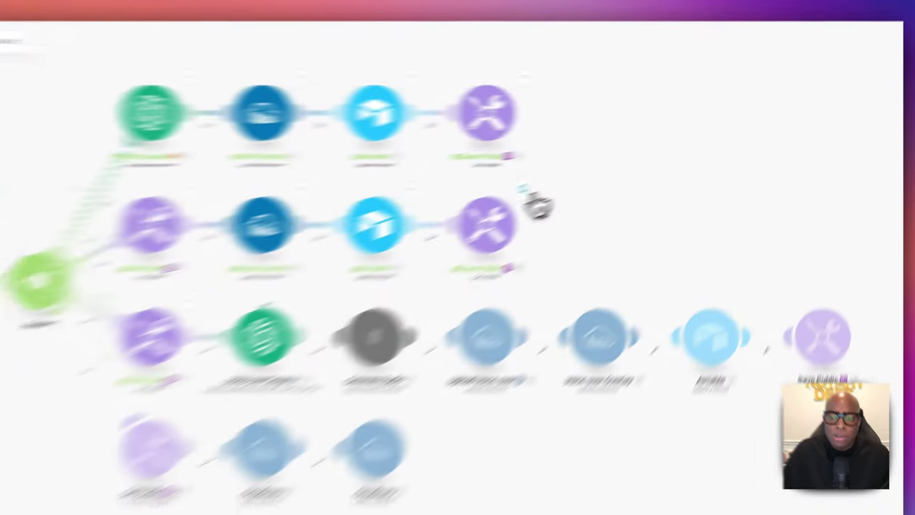
left_click(590, 170)
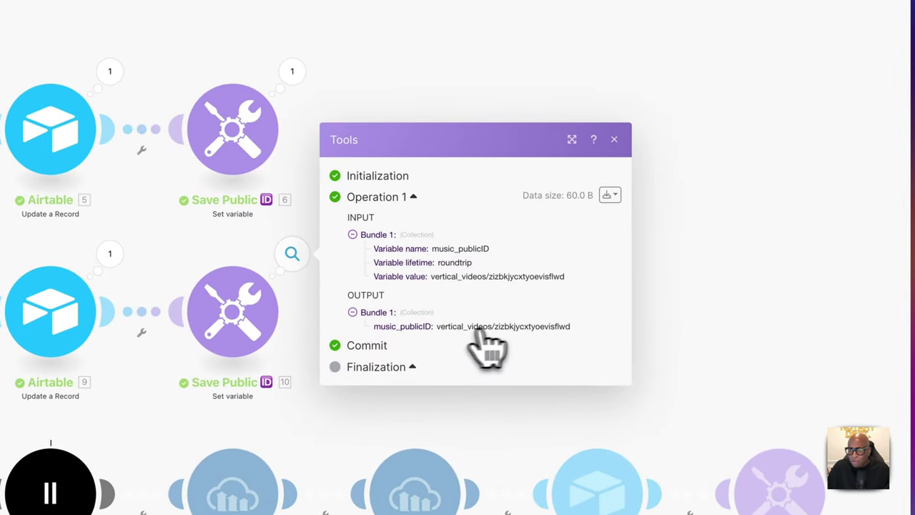
left_click(614, 140)
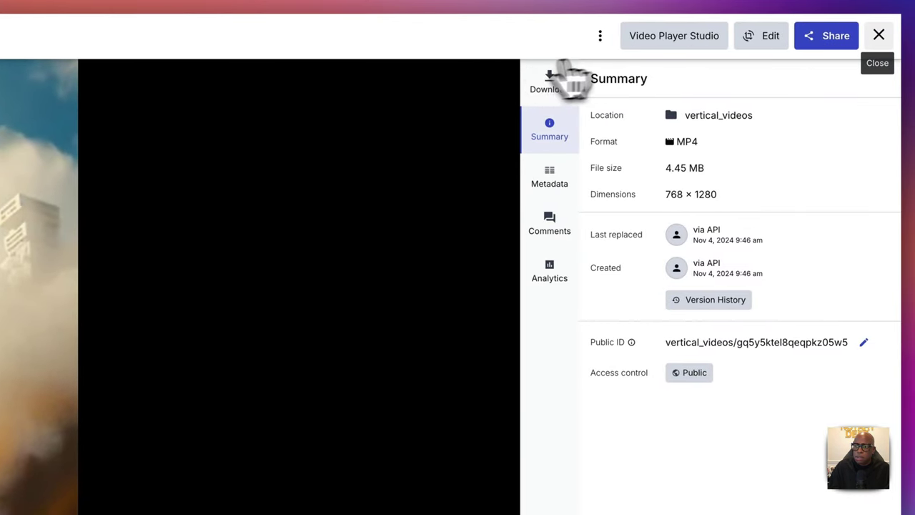
- Close the open Cloudinary asset, switch back to the vertical_videos folder, and play the video djqslde8a21onxlyeyw3
left_click(878, 35)
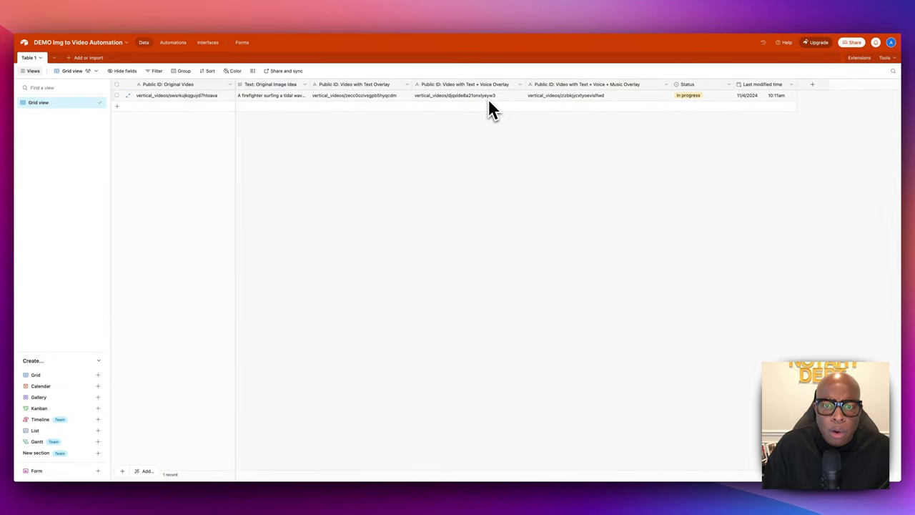
left_click(411, 7)
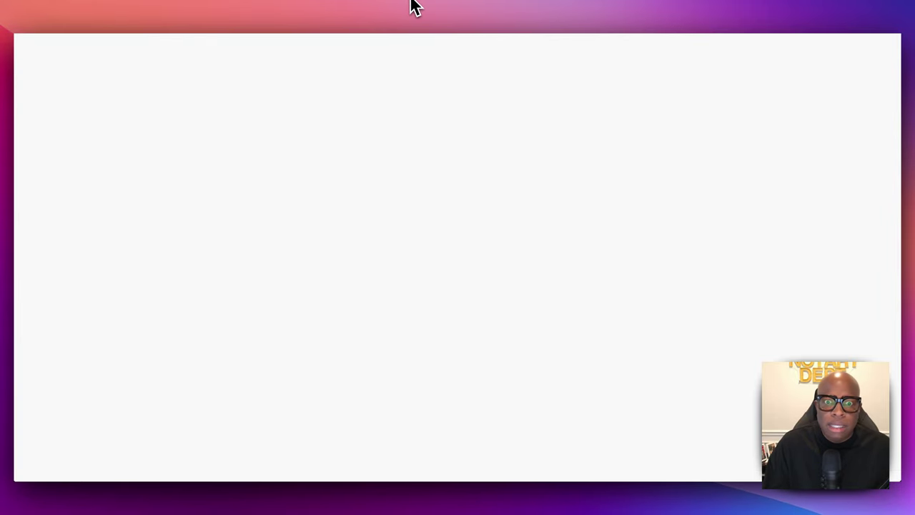
left_click(301, 7)
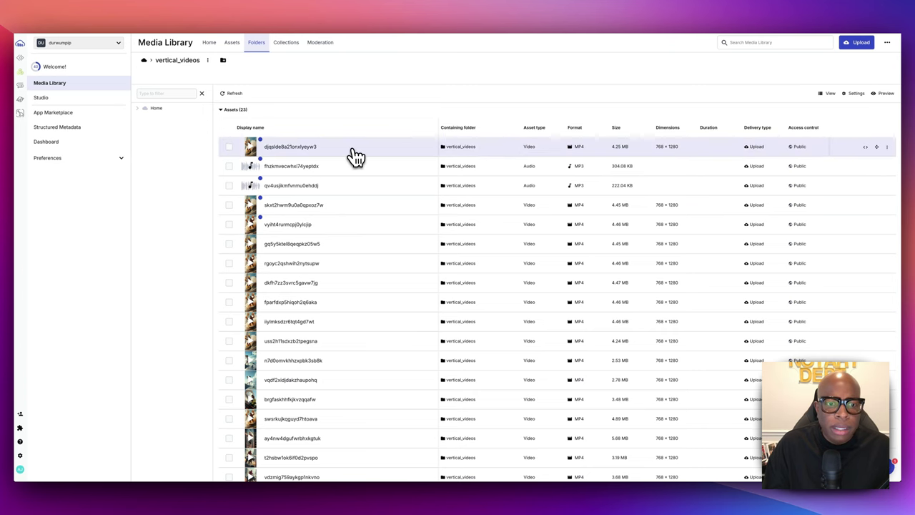
left_click(353, 155)
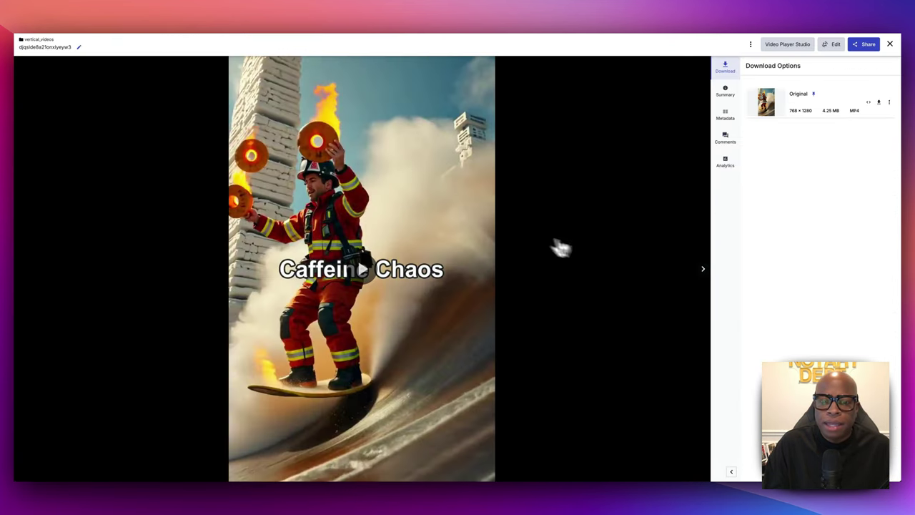
right_click(453, 202)
key("Escape")
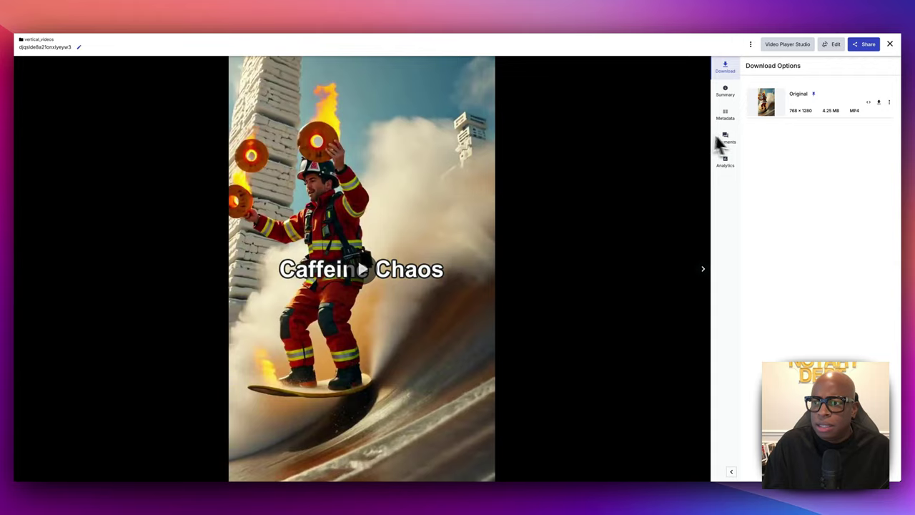
left_click(361, 271)
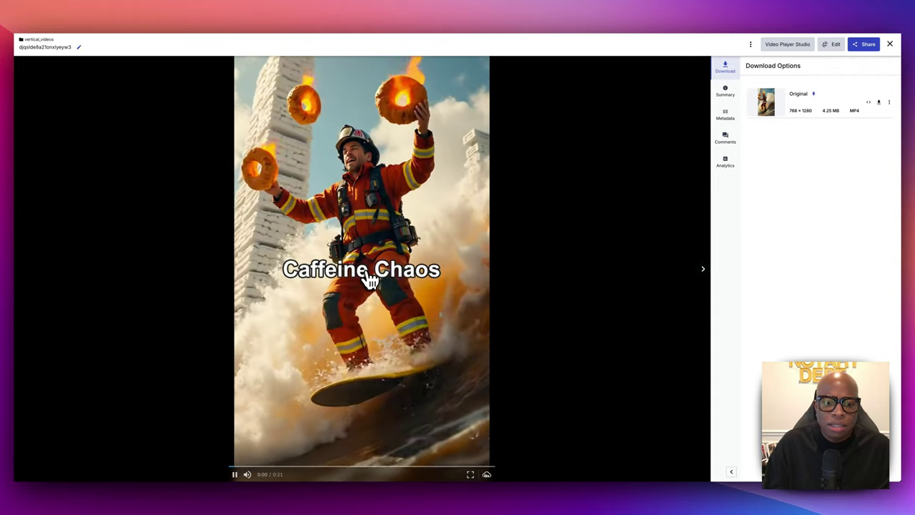